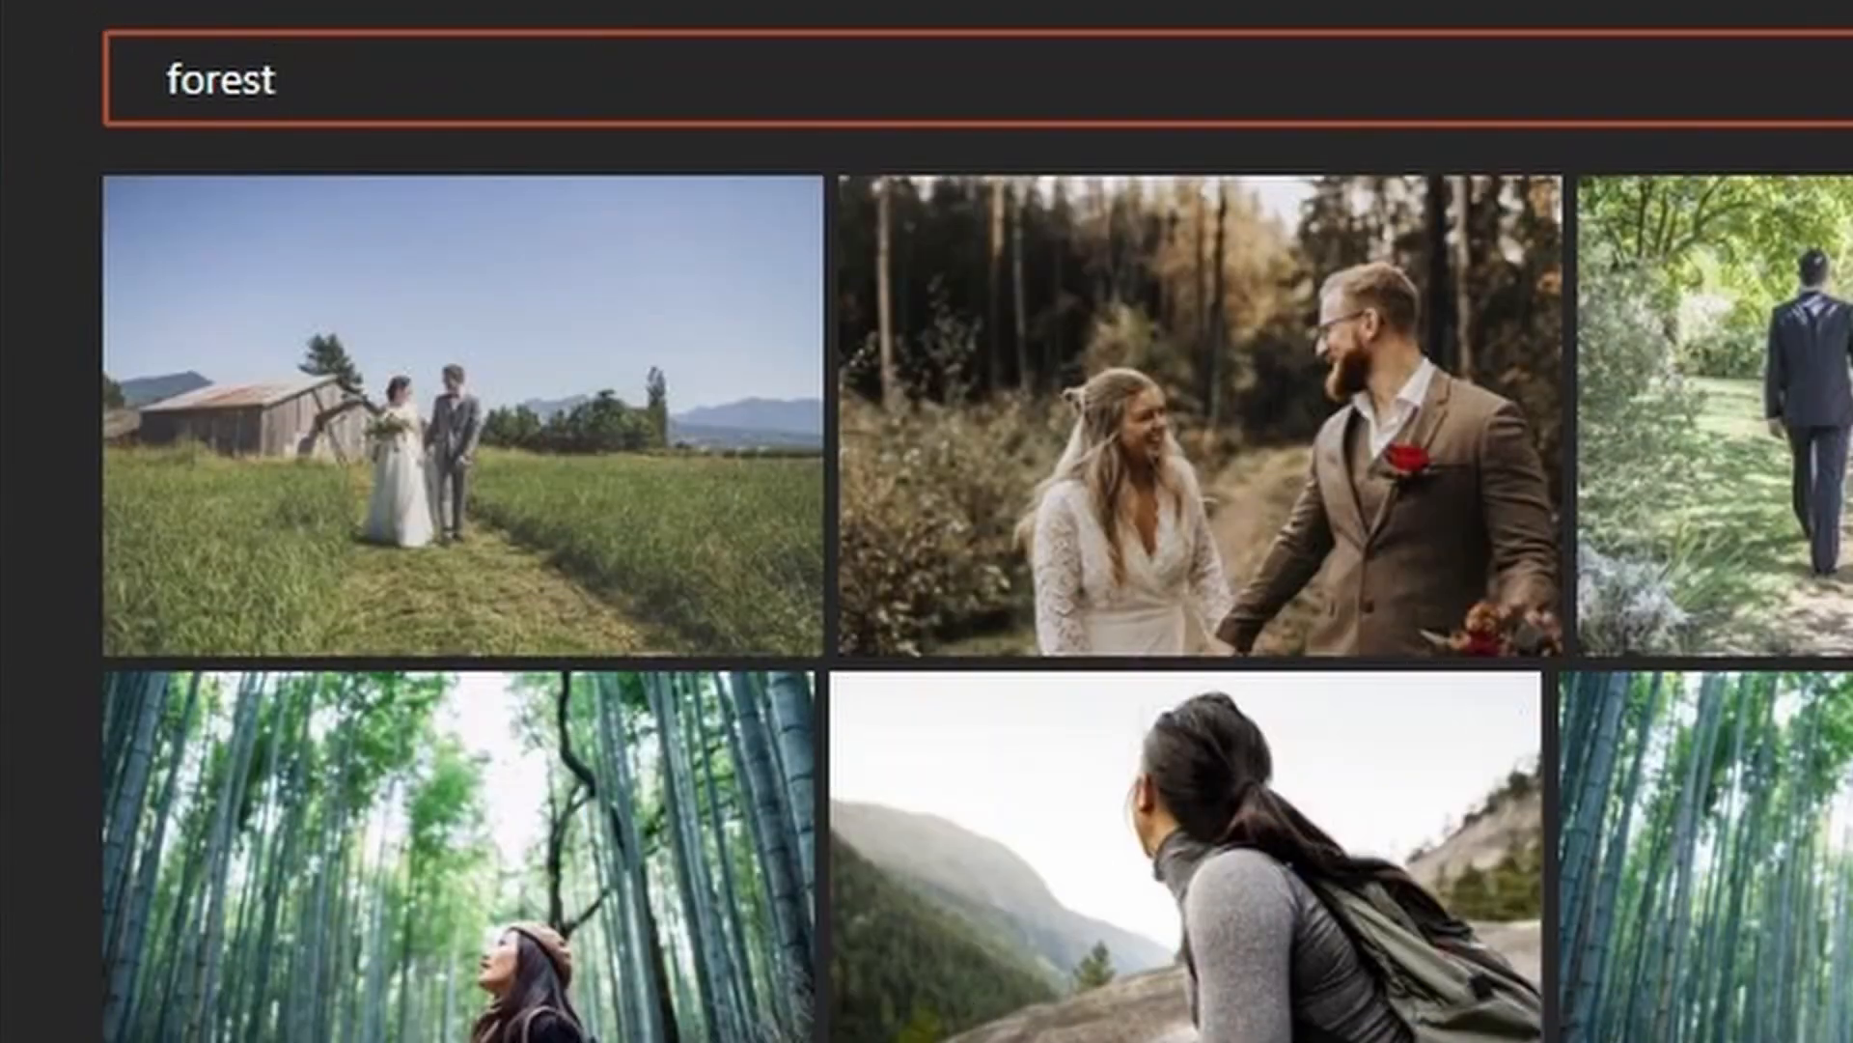
scroll(975, 603, "down", 15)
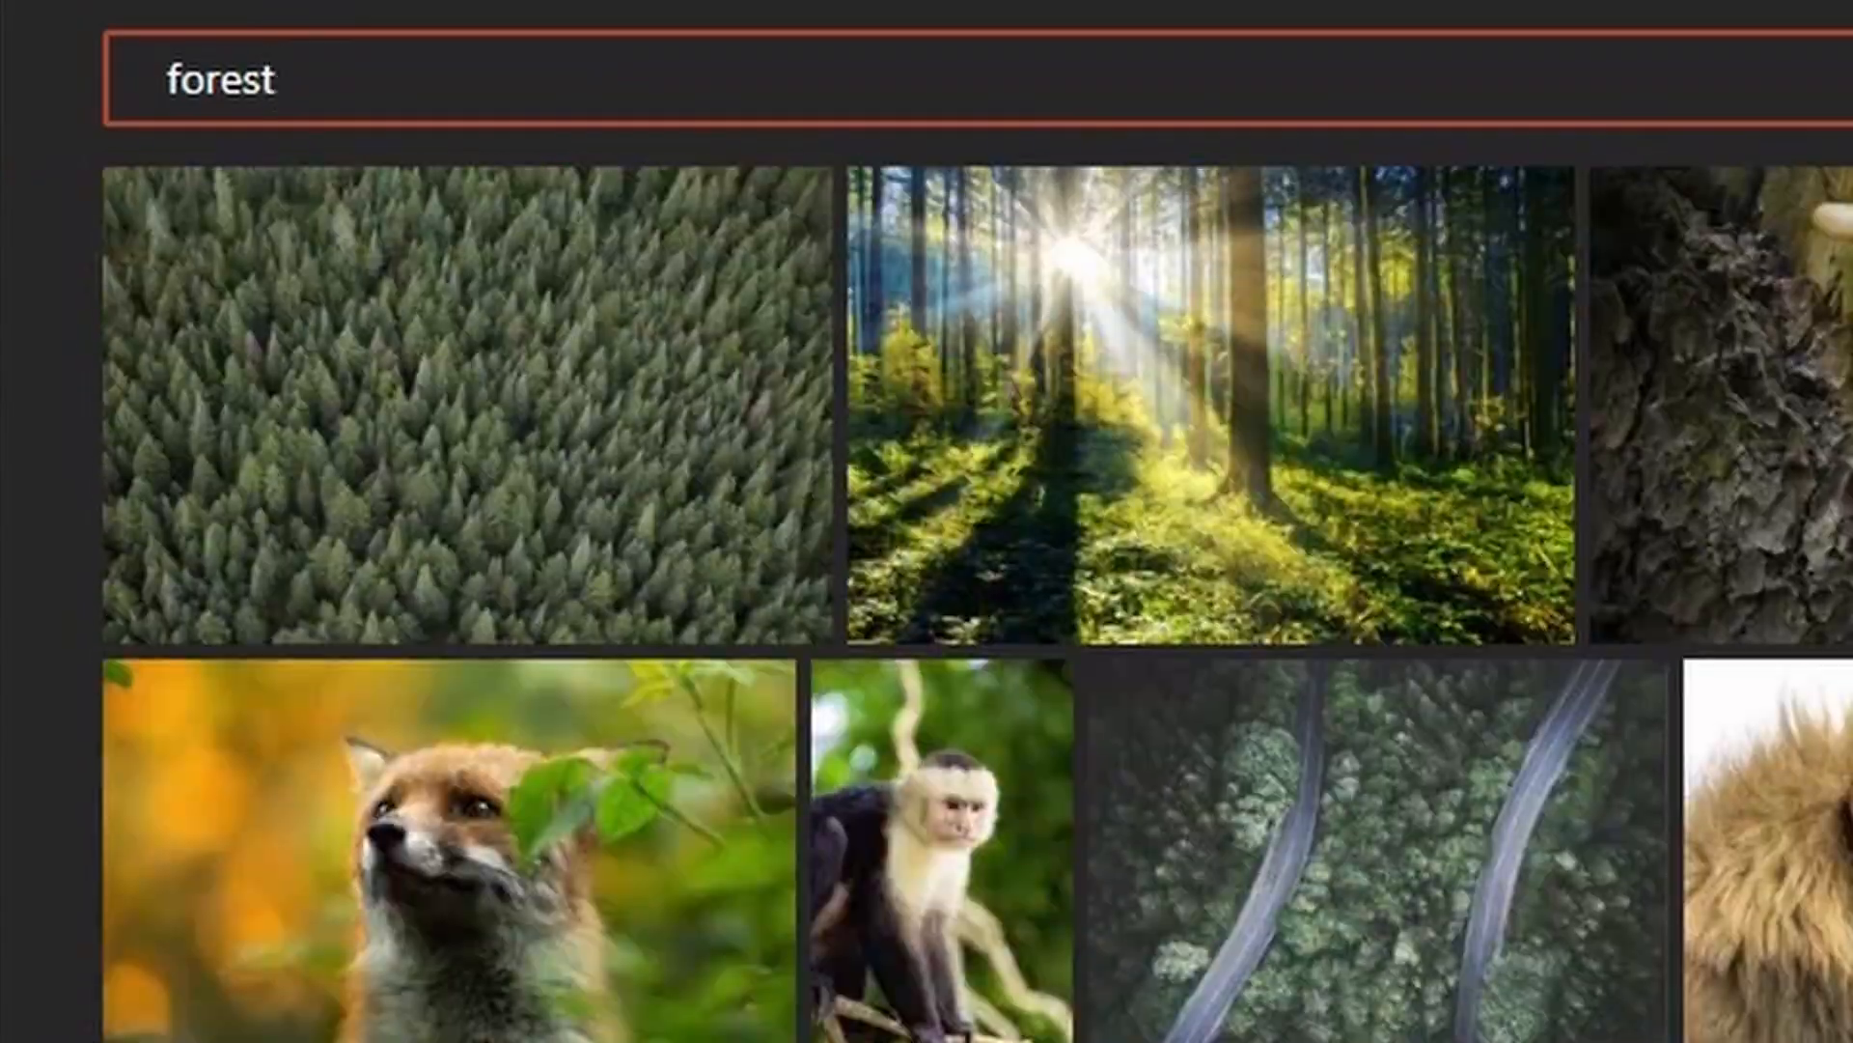
scroll(975, 603, "down", 5)
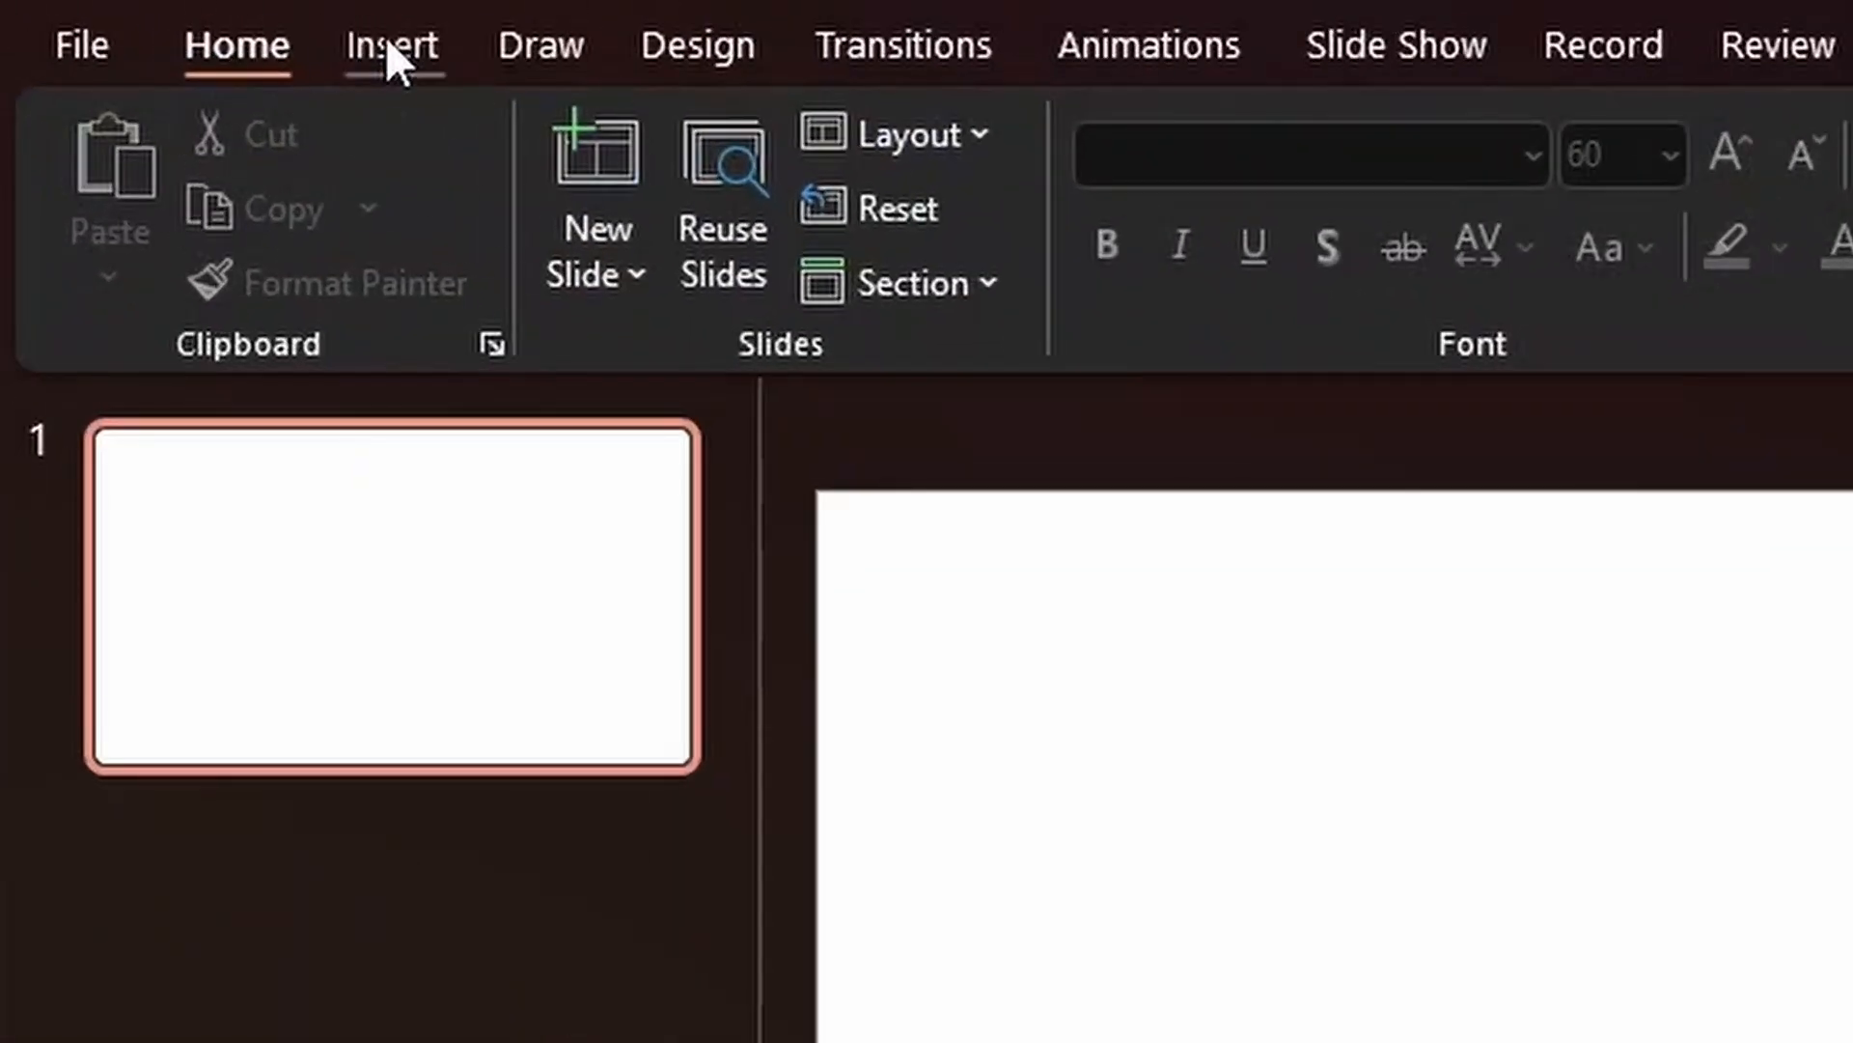
Open the stock media library for inserting into the blank slide and show its video collection.
left_click(262, 35)
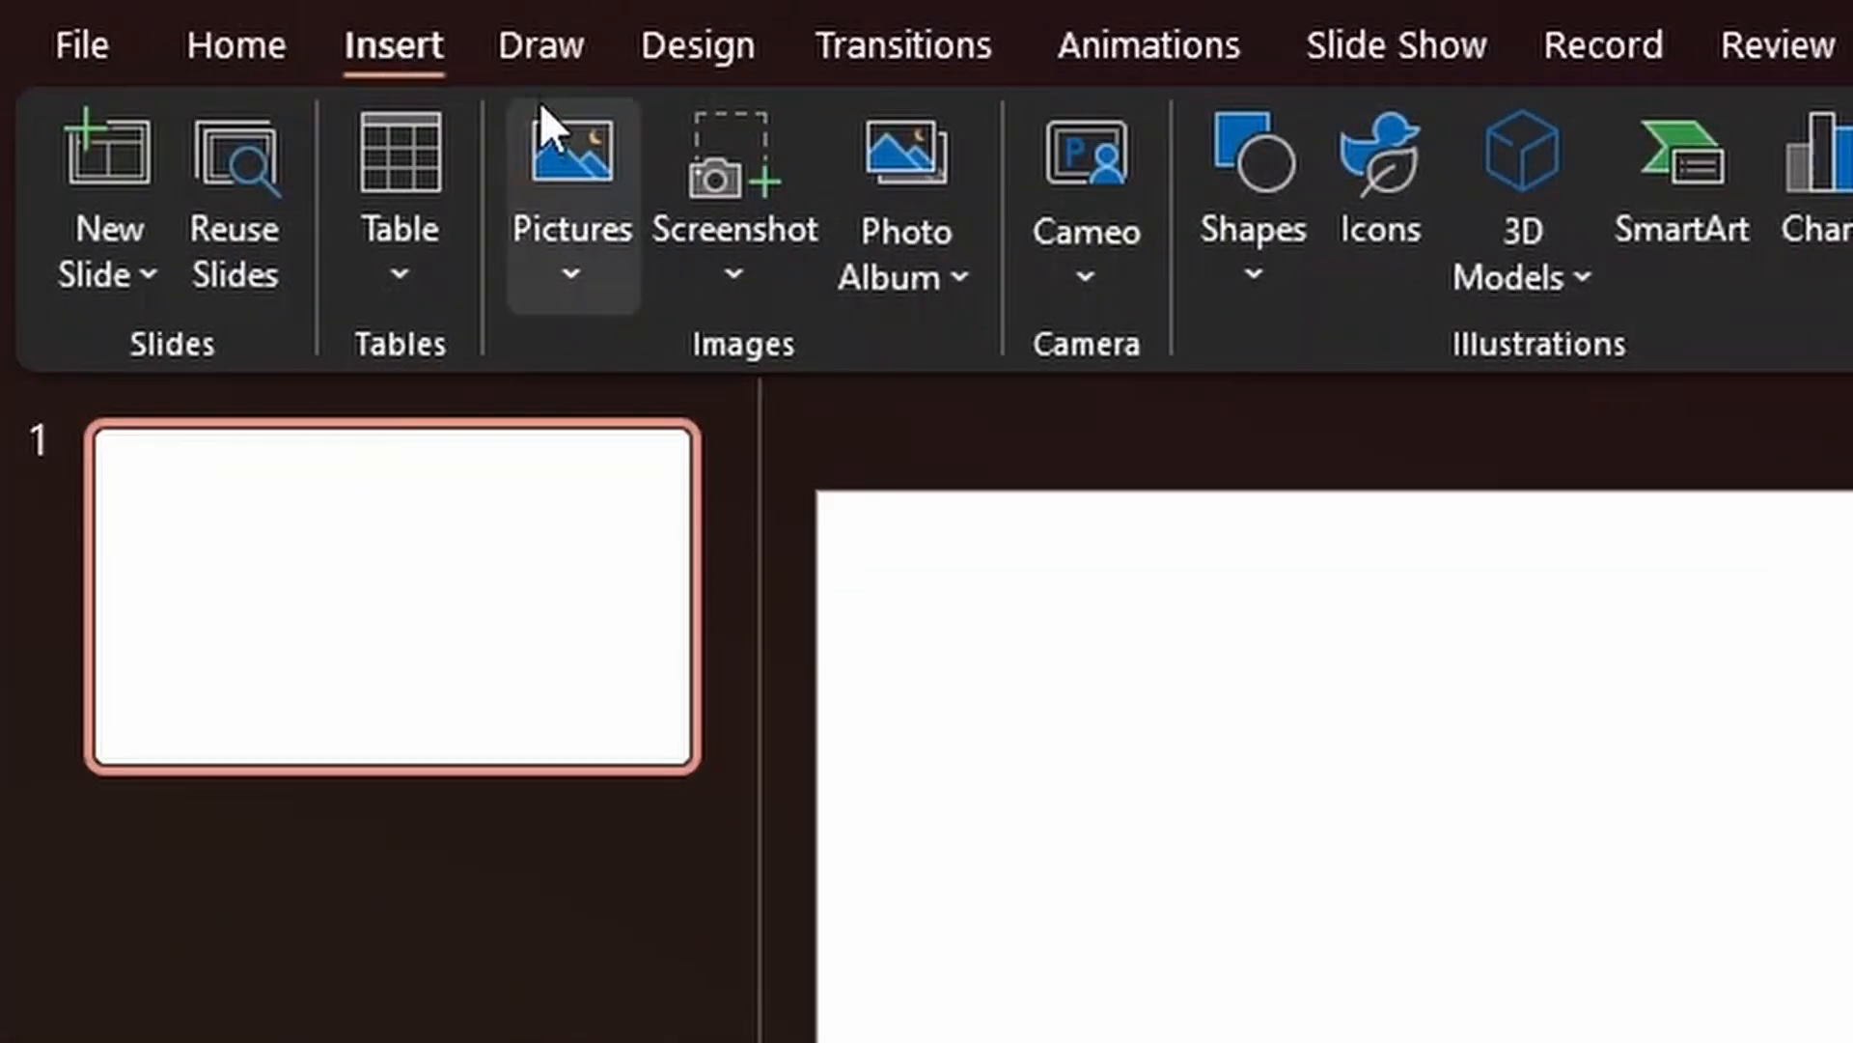
left_click(588, 179)
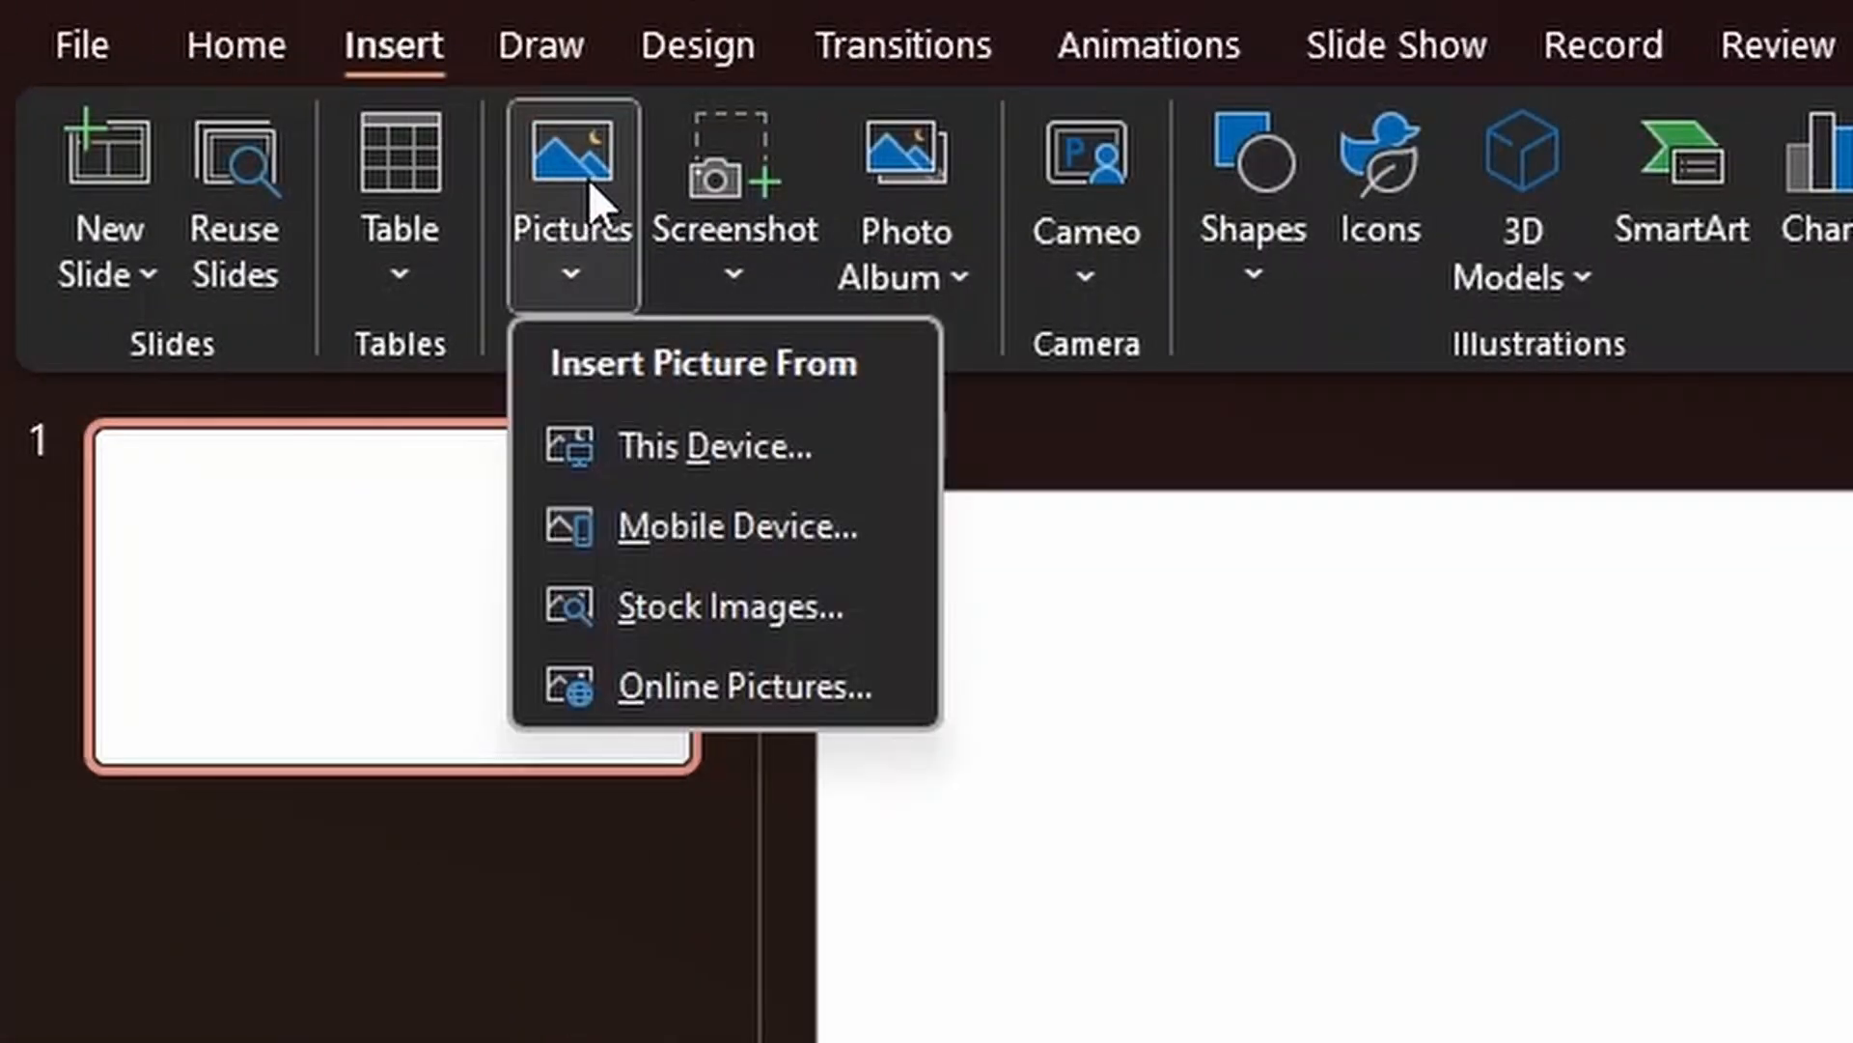
left_click(685, 613)
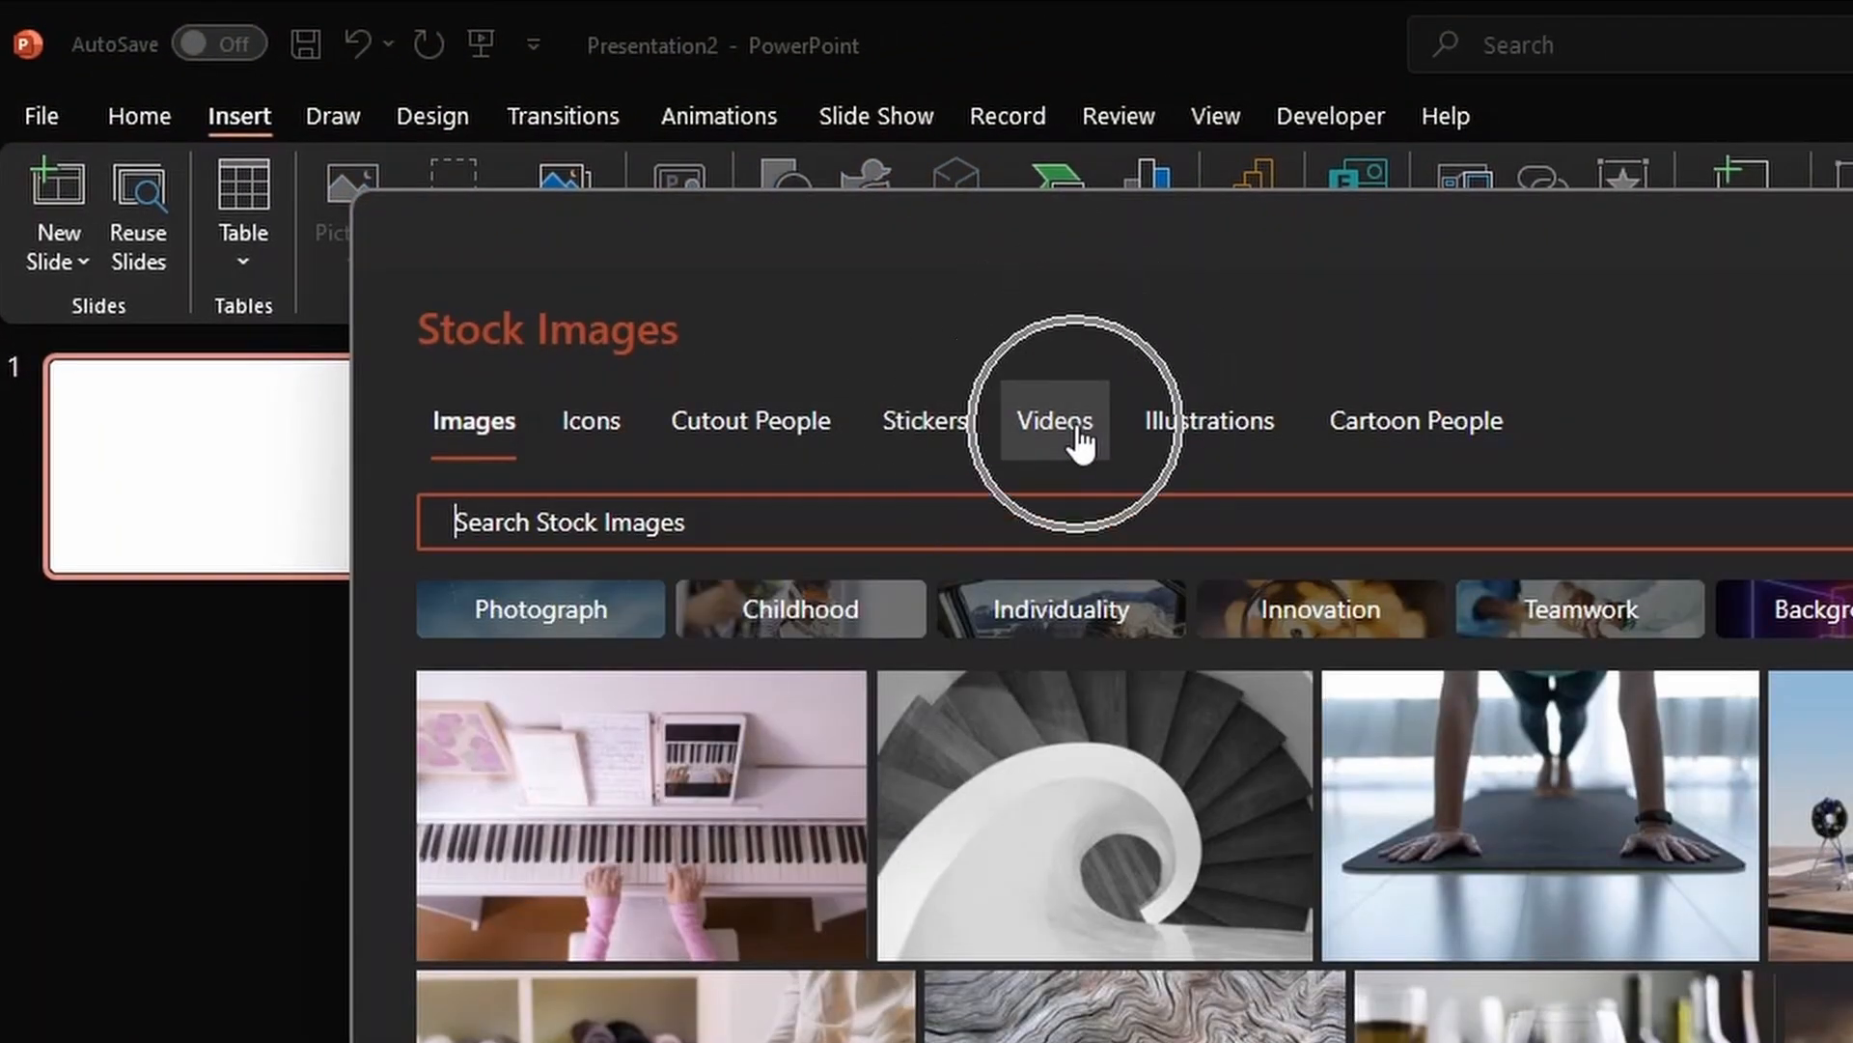
left_click(1080, 440)
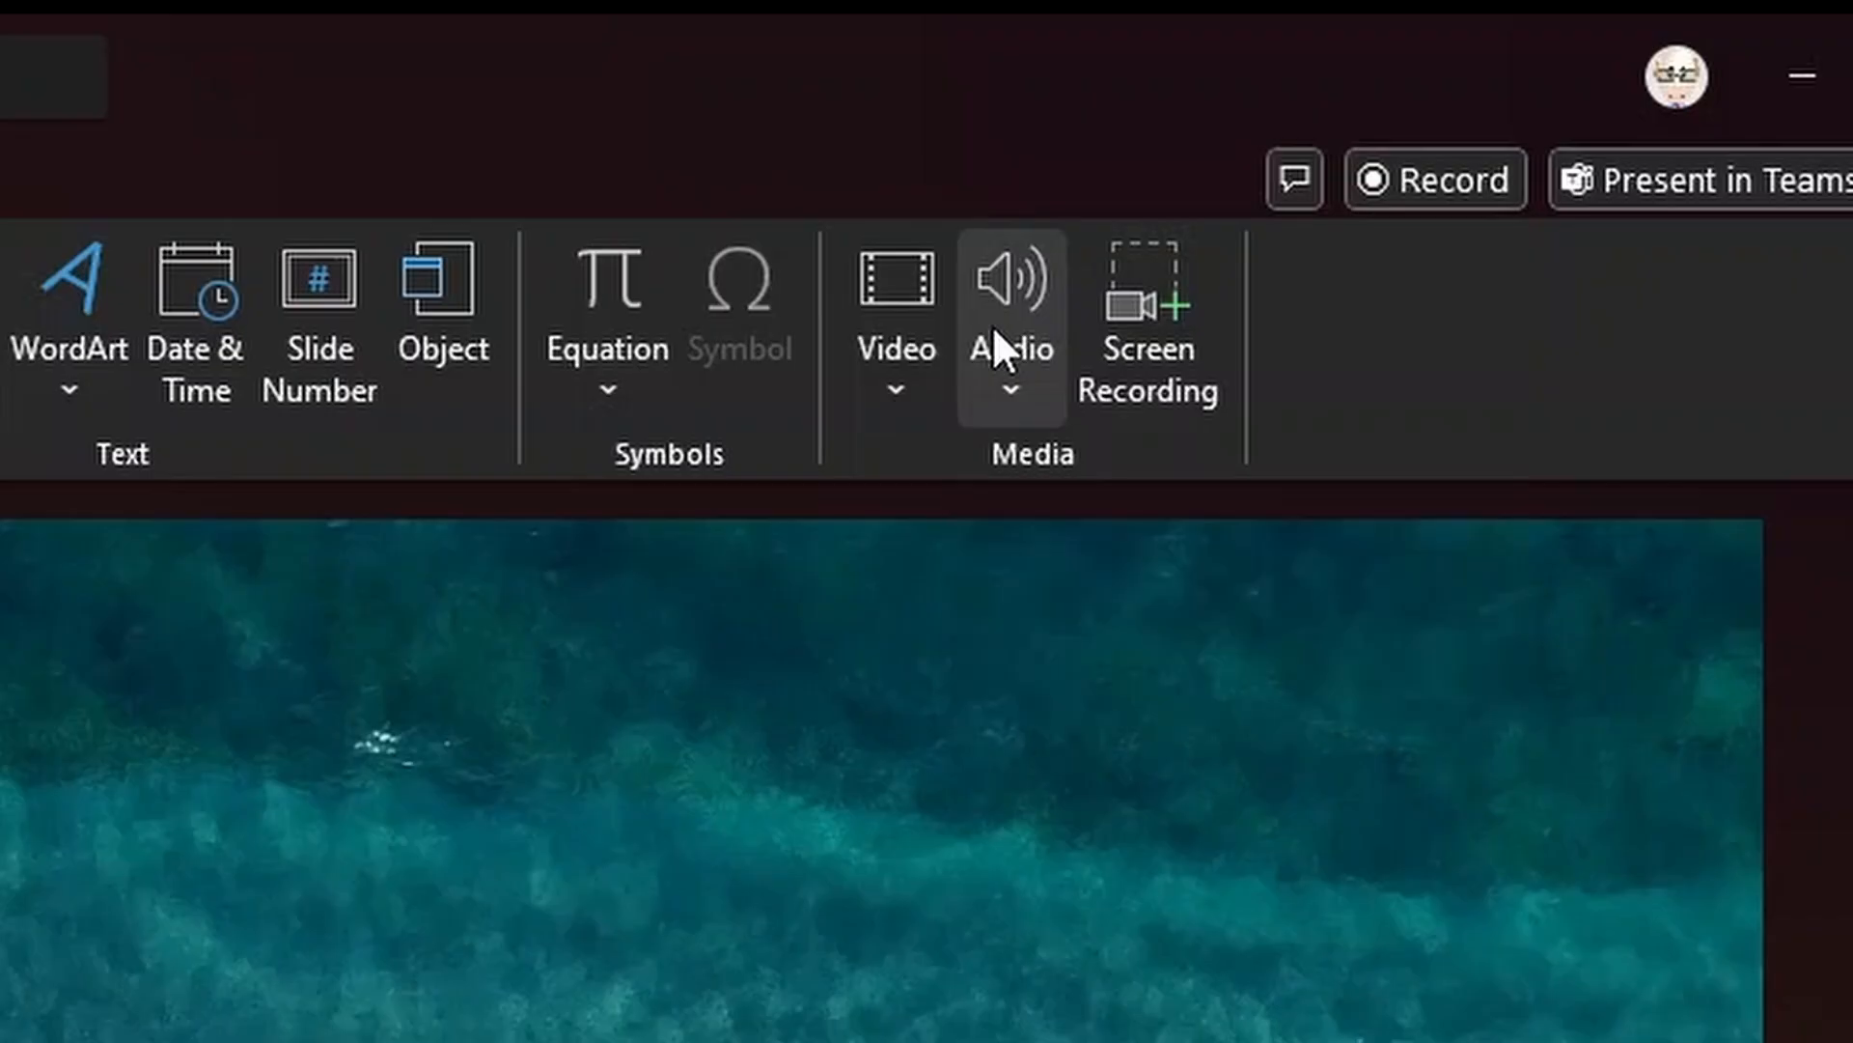
Insert the audio file waves-18067.mp3 from the PC onto the beach slide and open its playback options.
left_click(1009, 330)
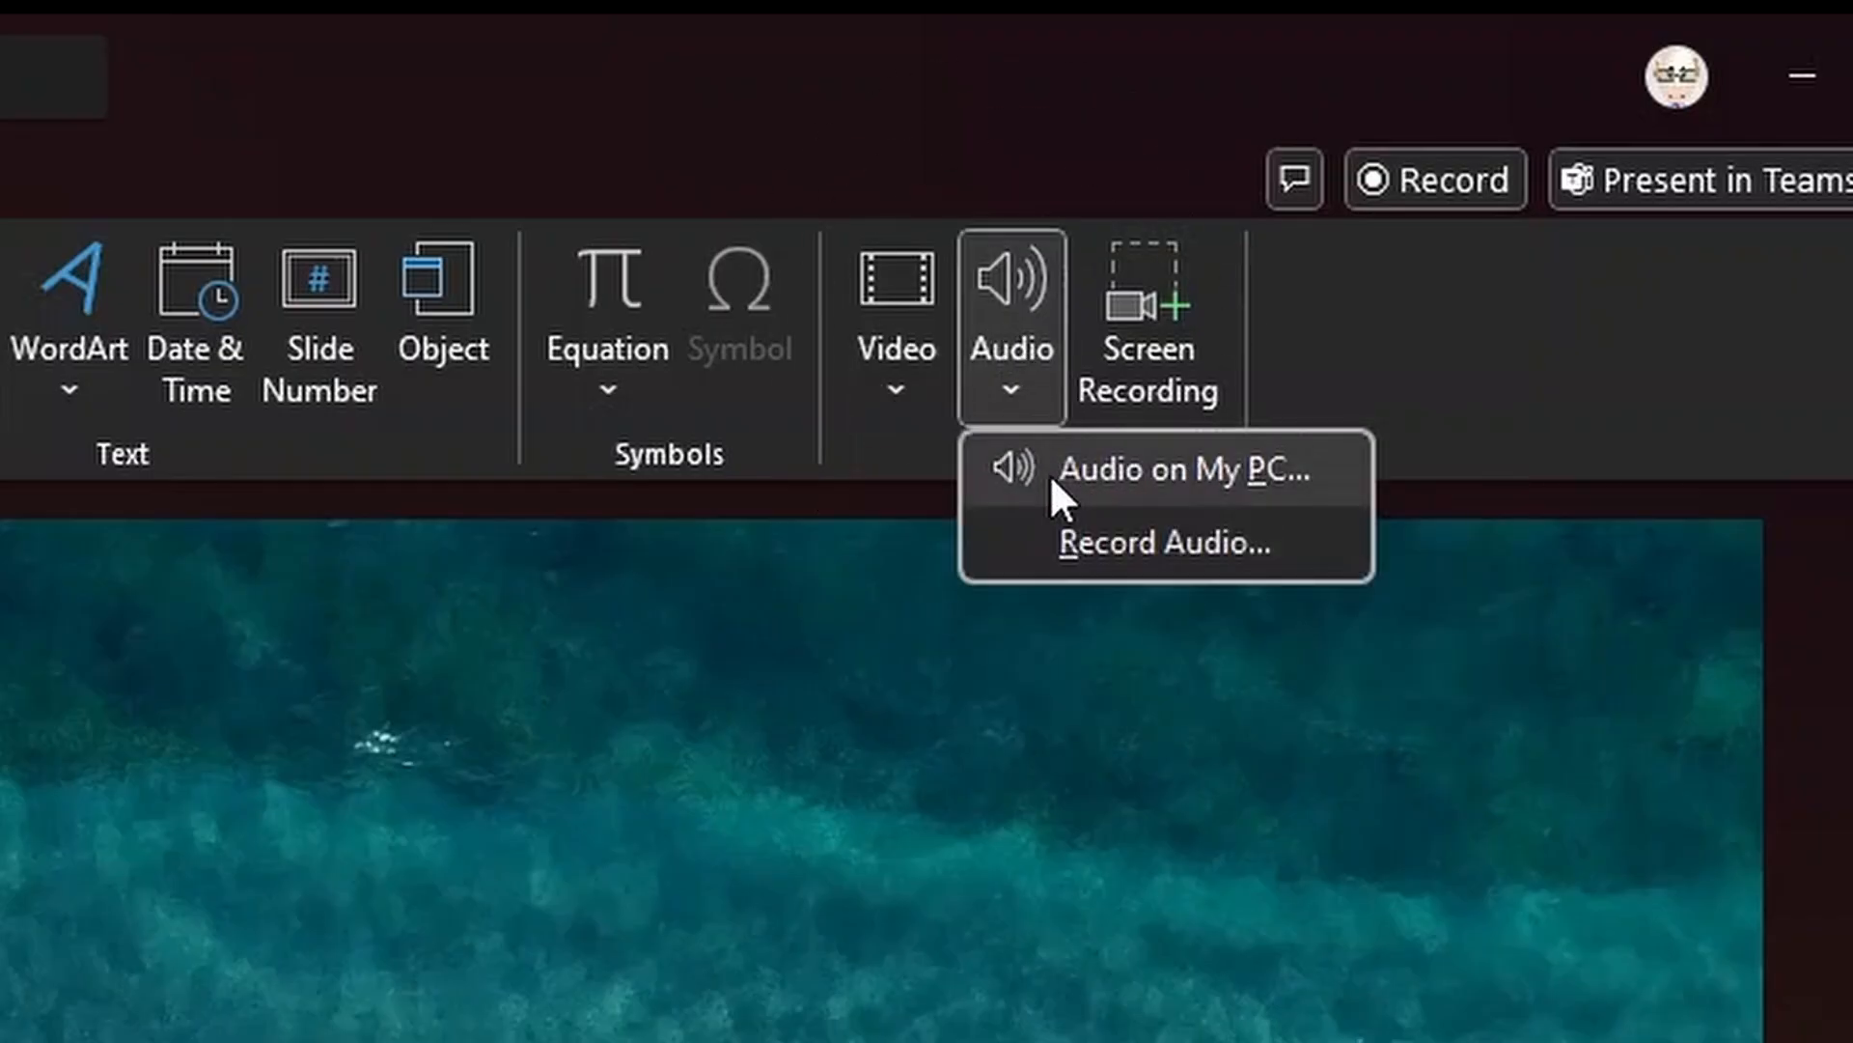
left_click(1063, 462)
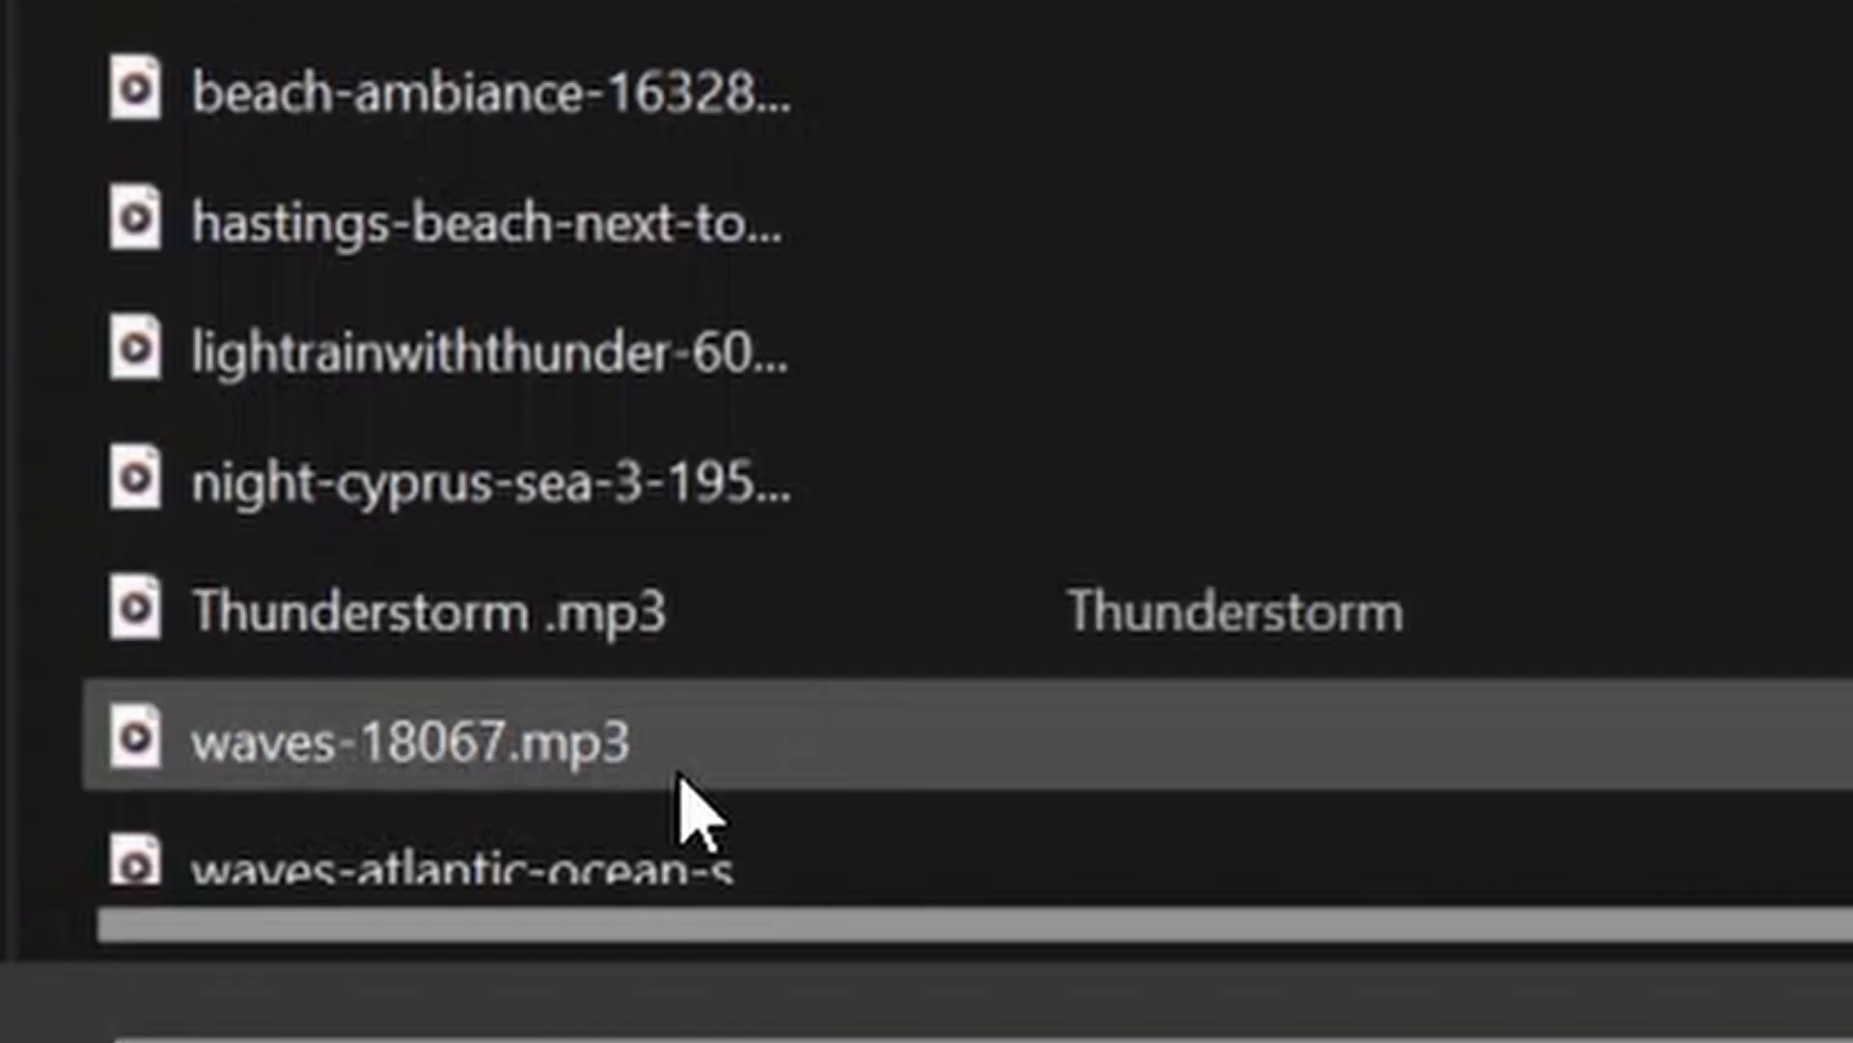
left_click(702, 803)
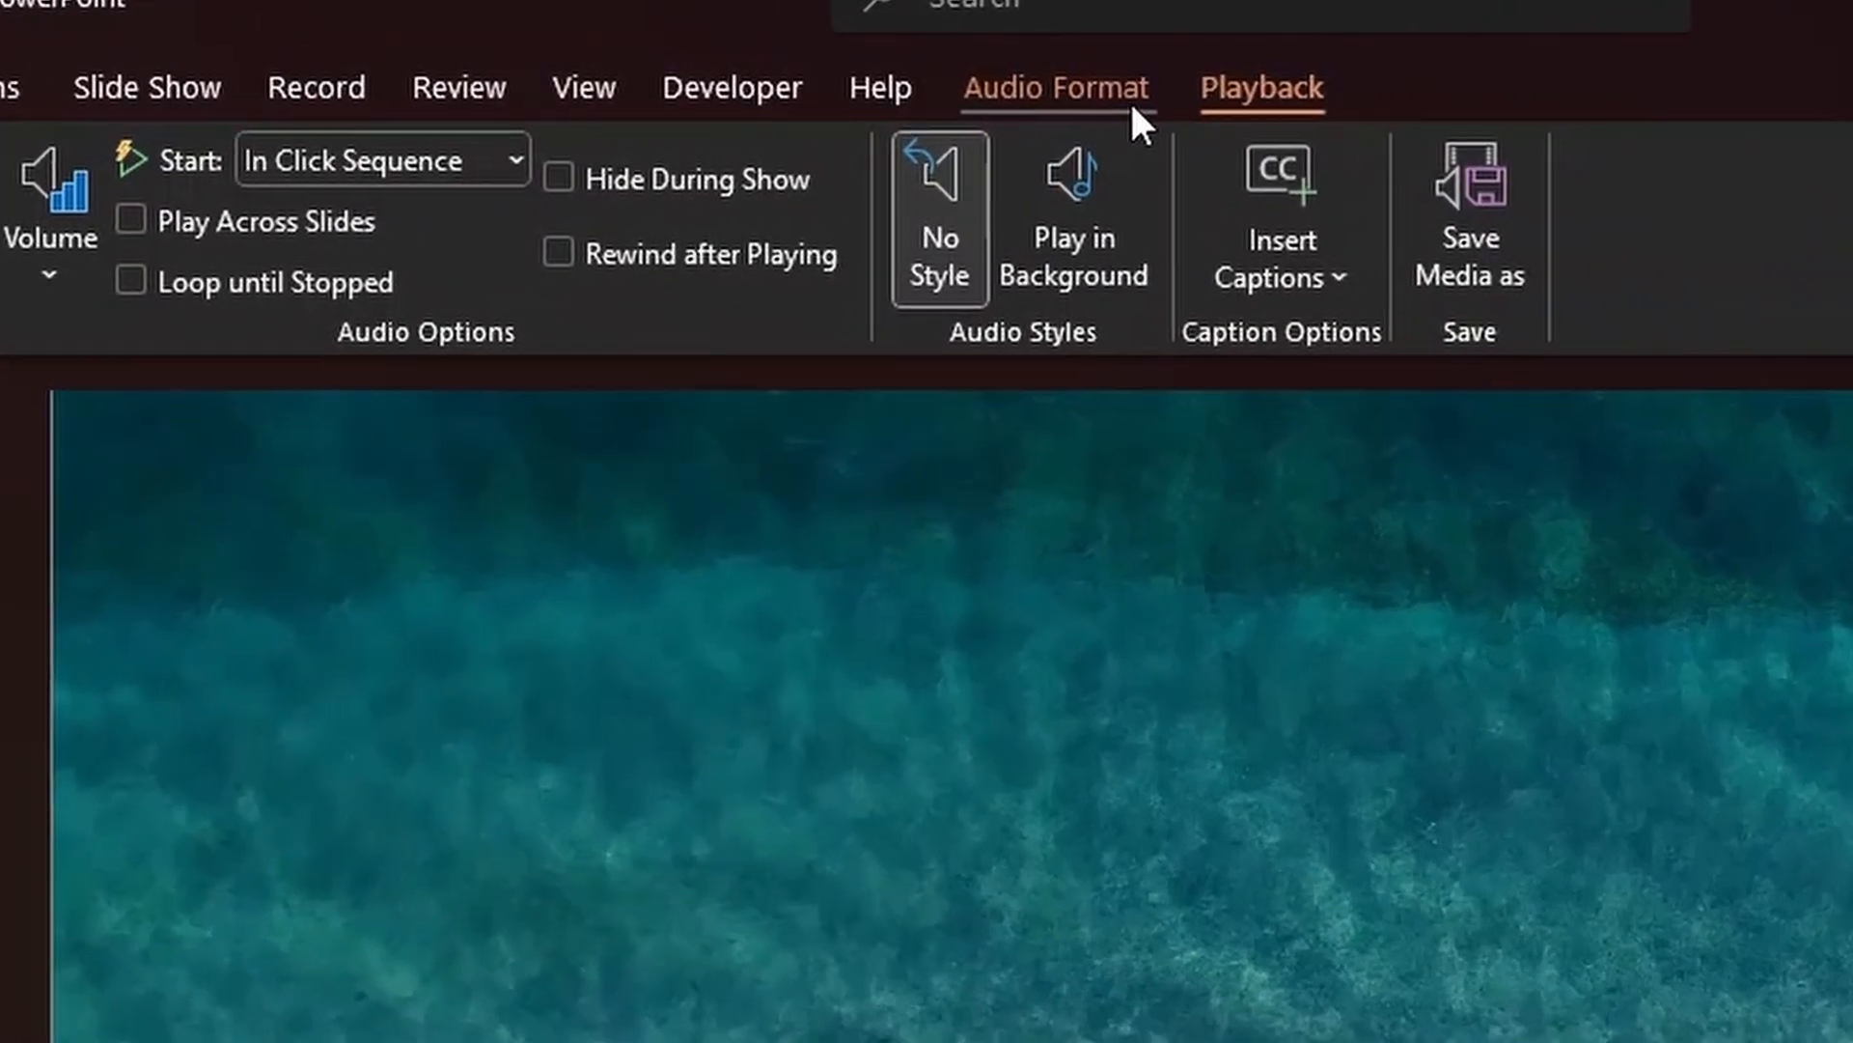
left_click(1260, 91)
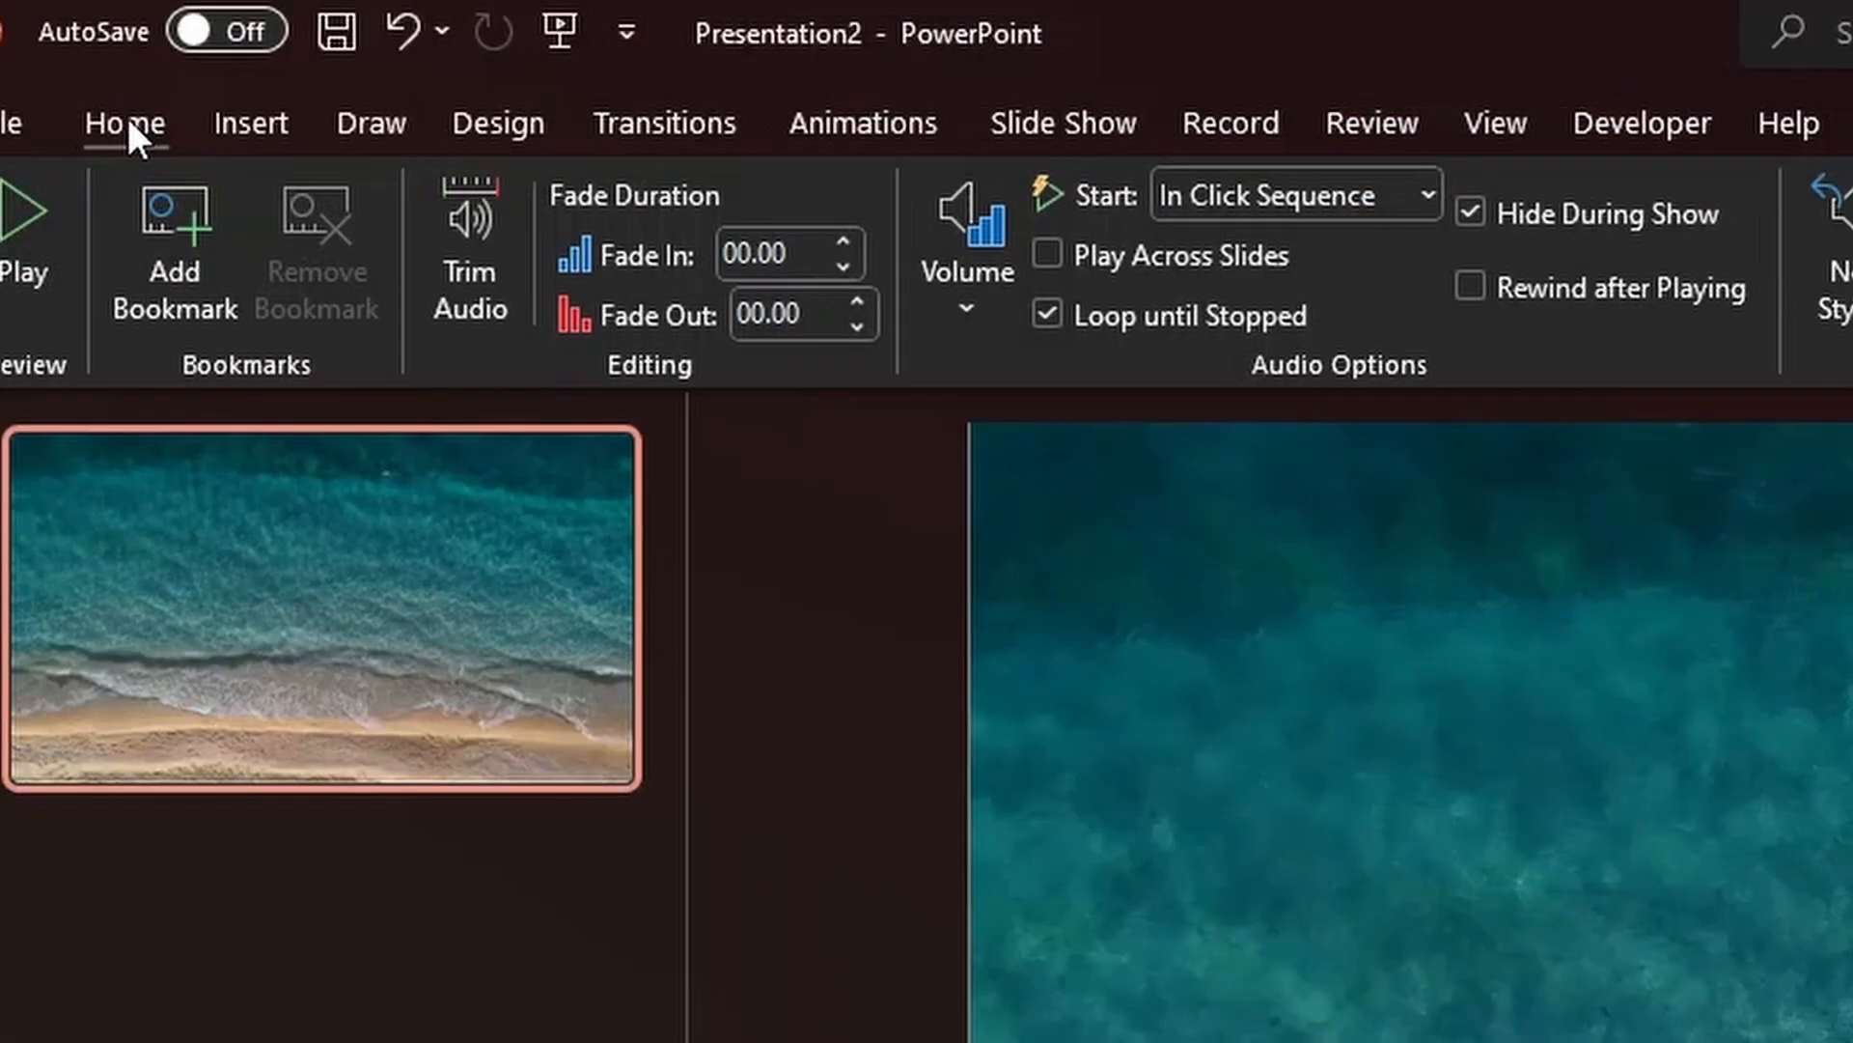
Add a text box over the water reading "I am Calm and Ready to Learn".
left_click(132, 121)
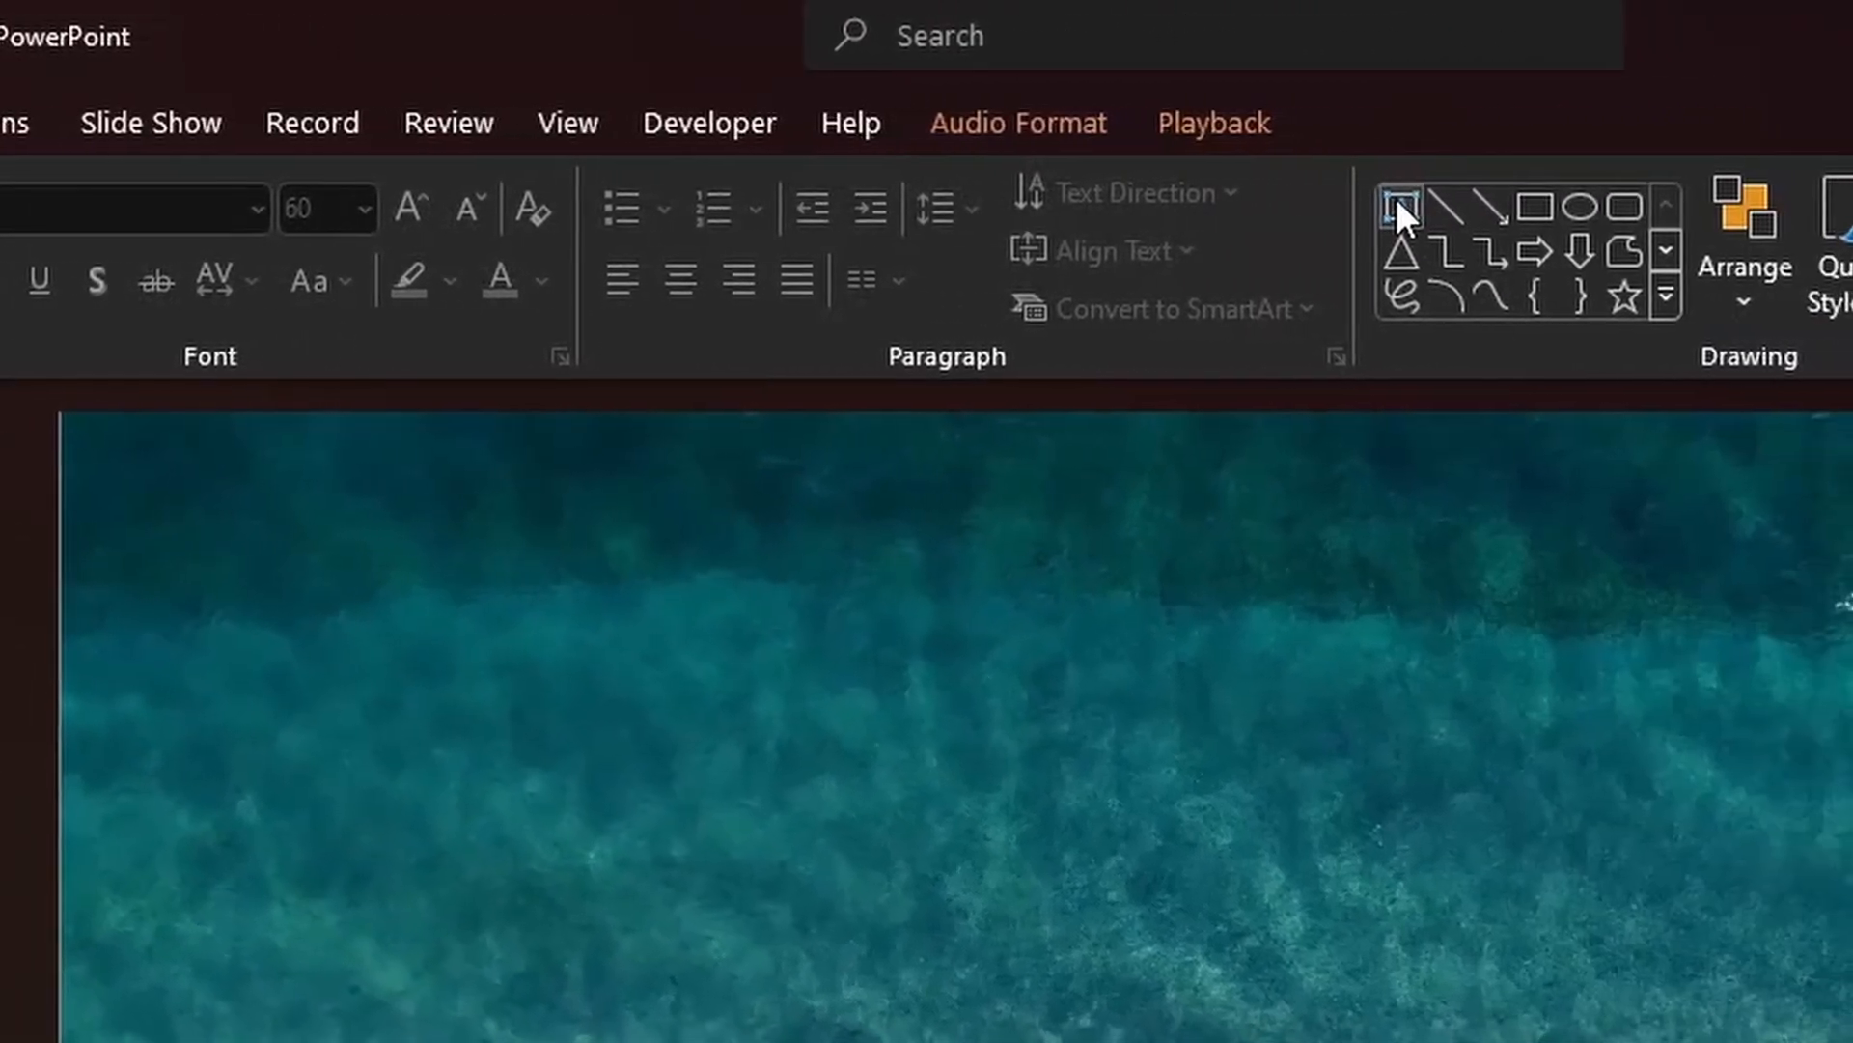
left_click(1580, 206)
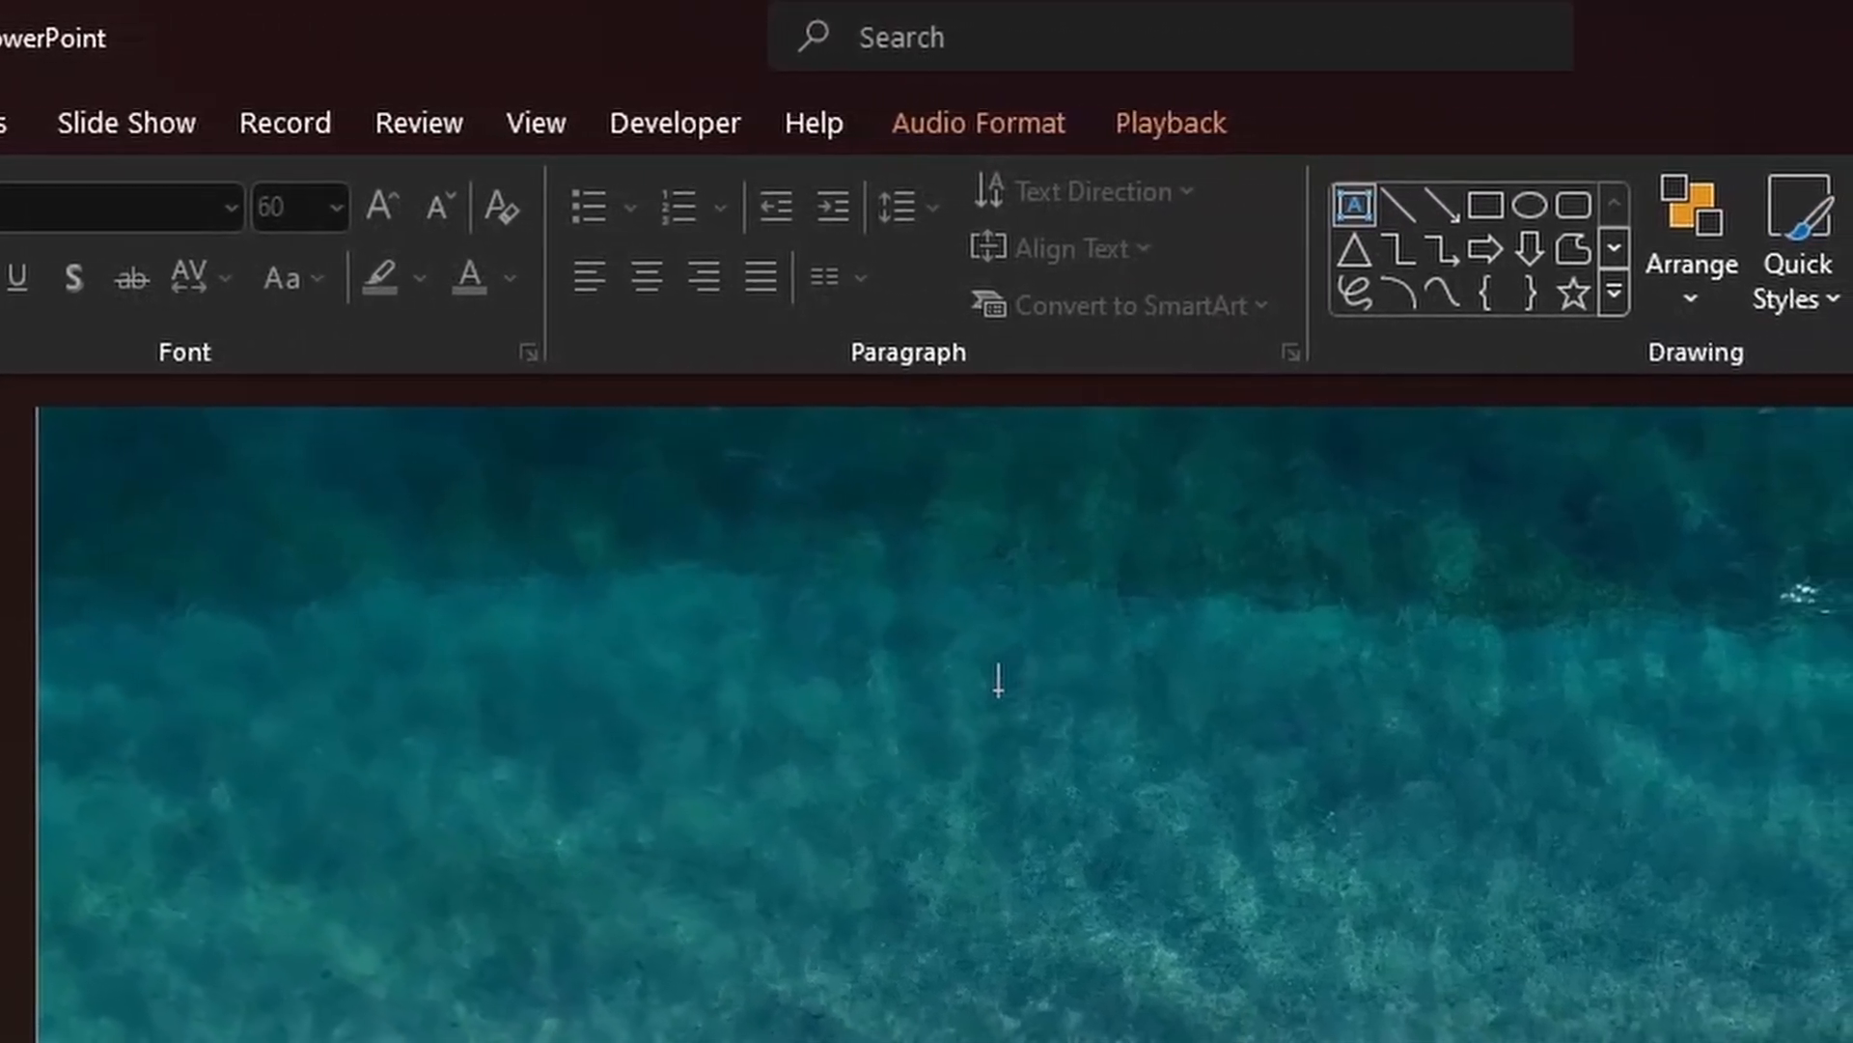
left_click(978, 674)
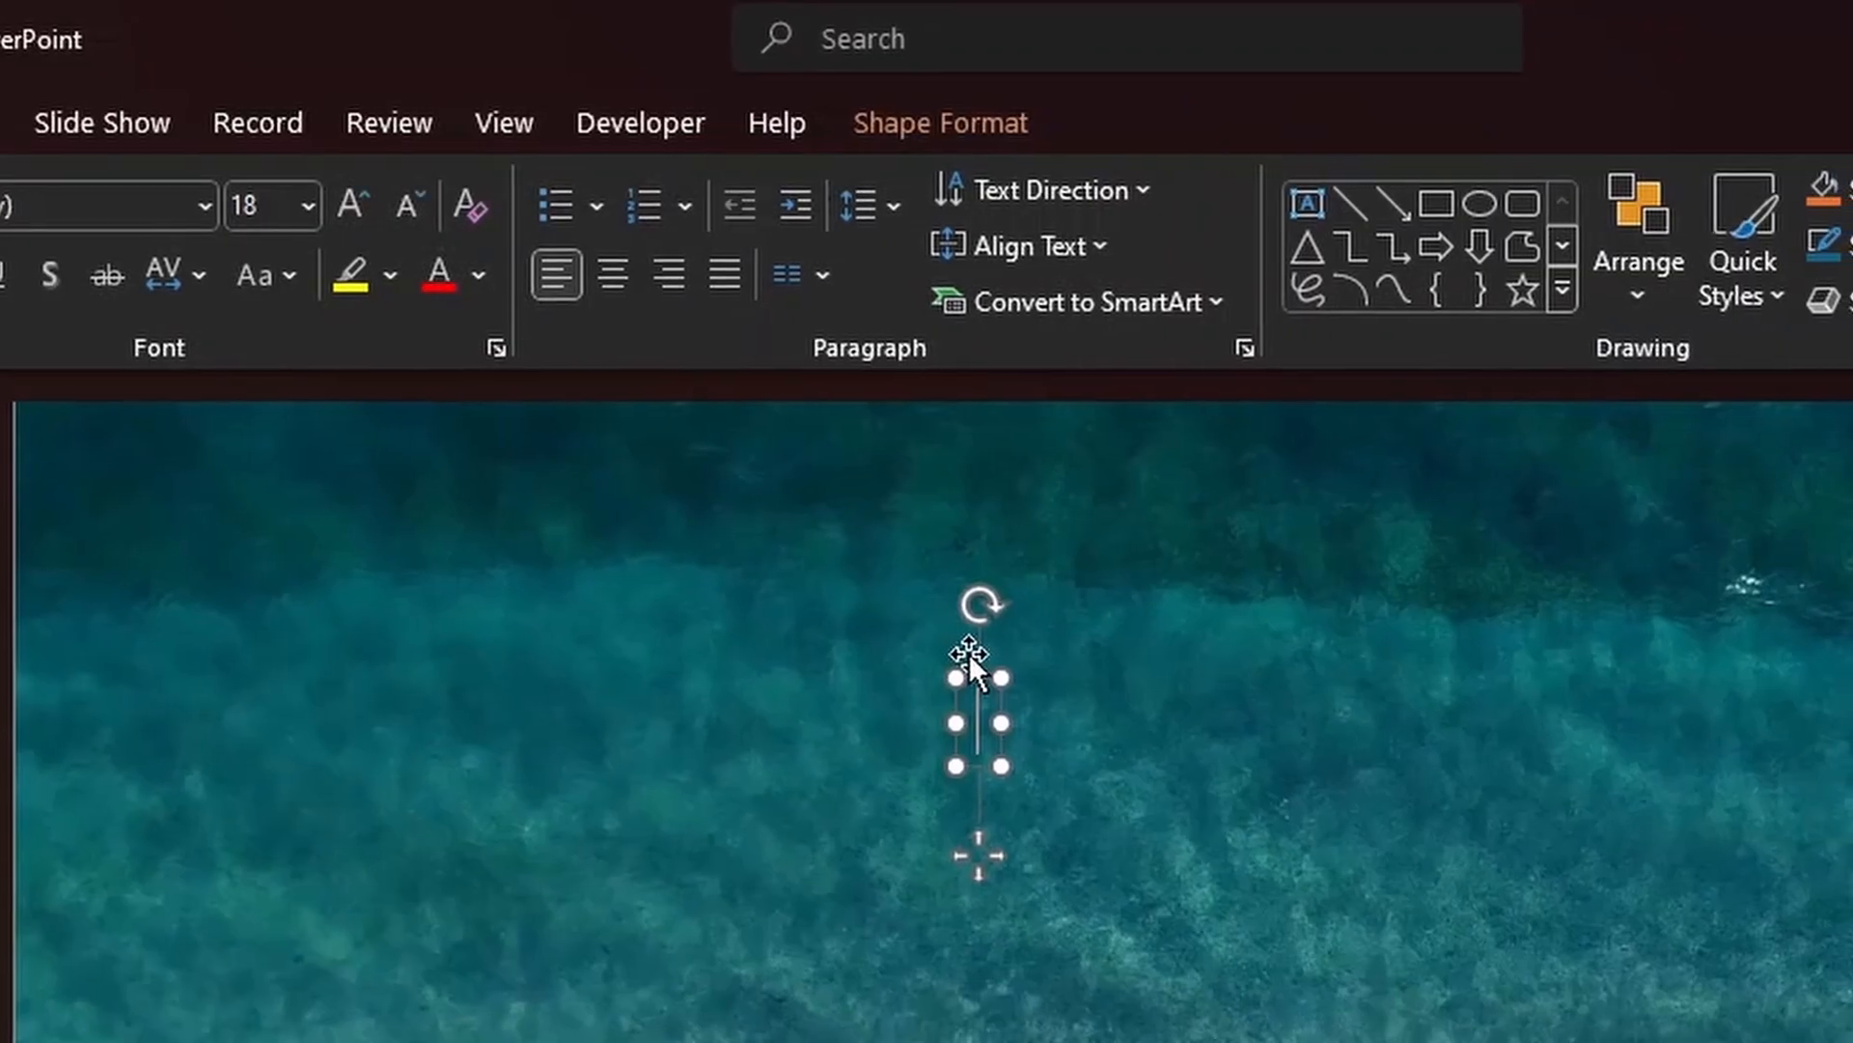
type("I am ")
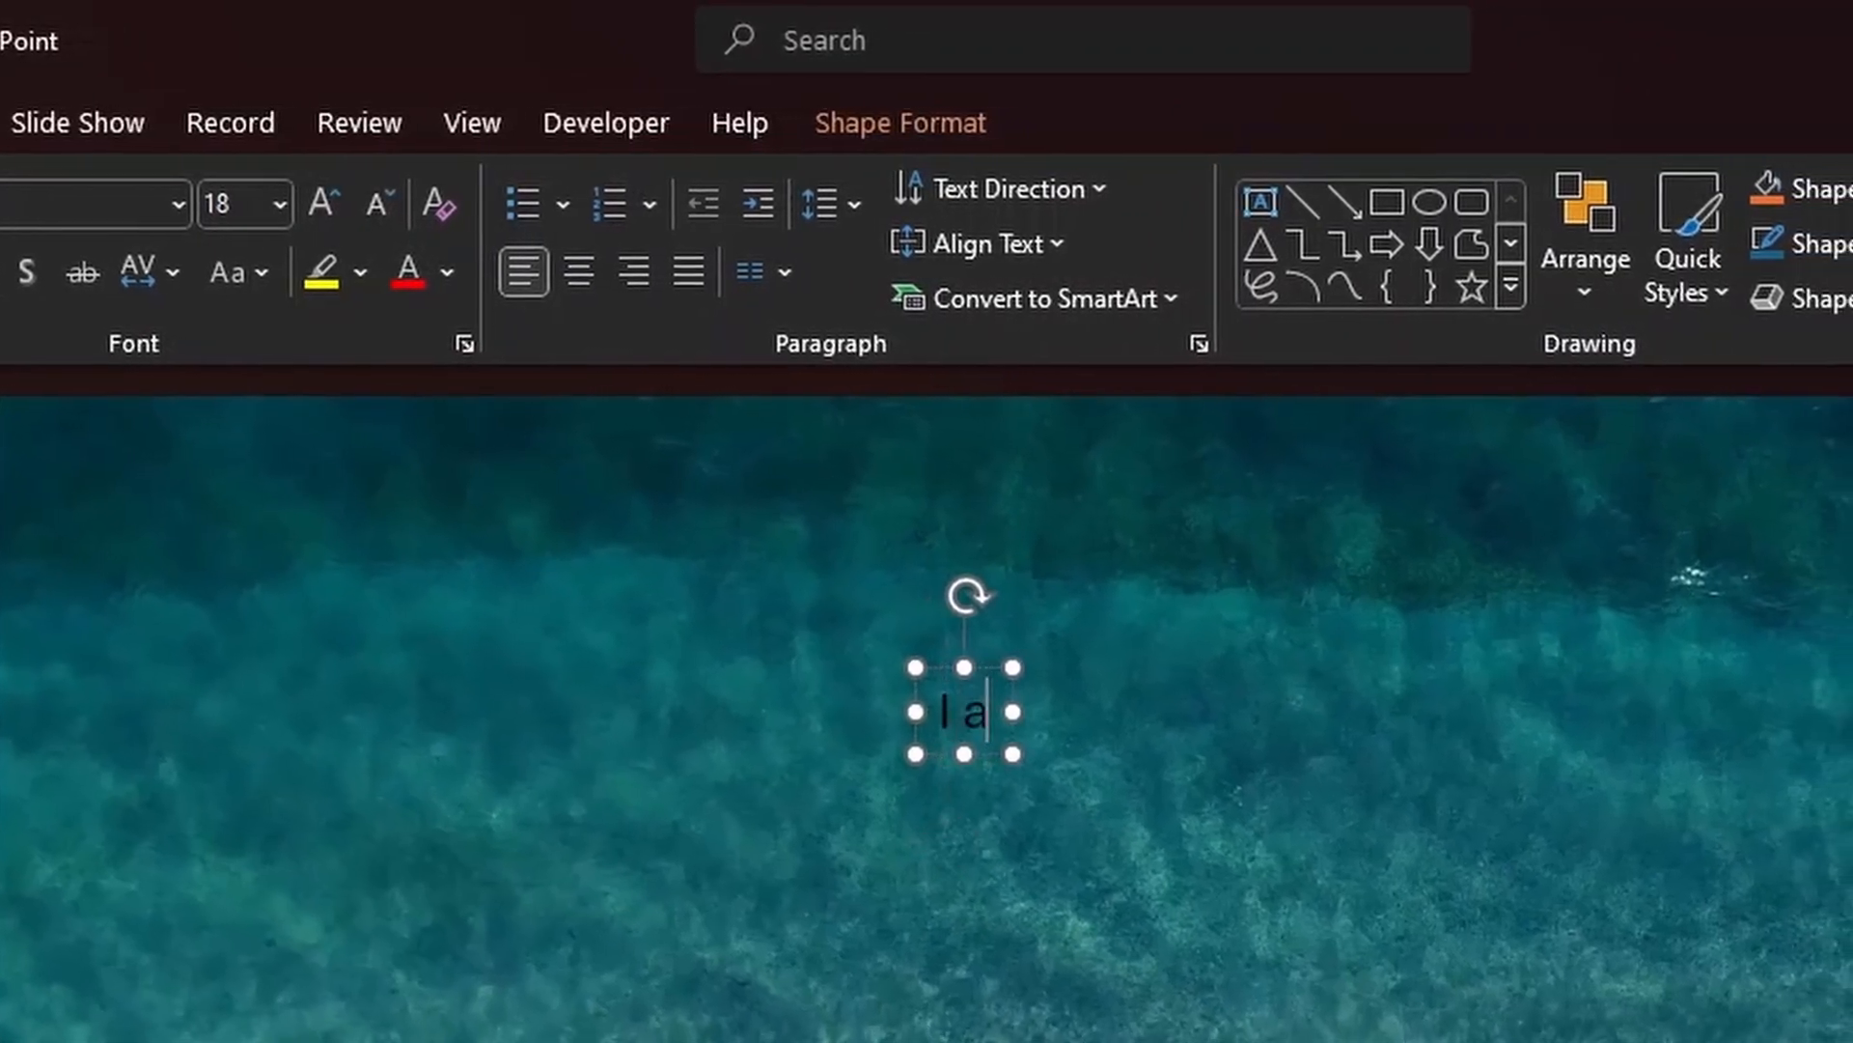
type("Ca")
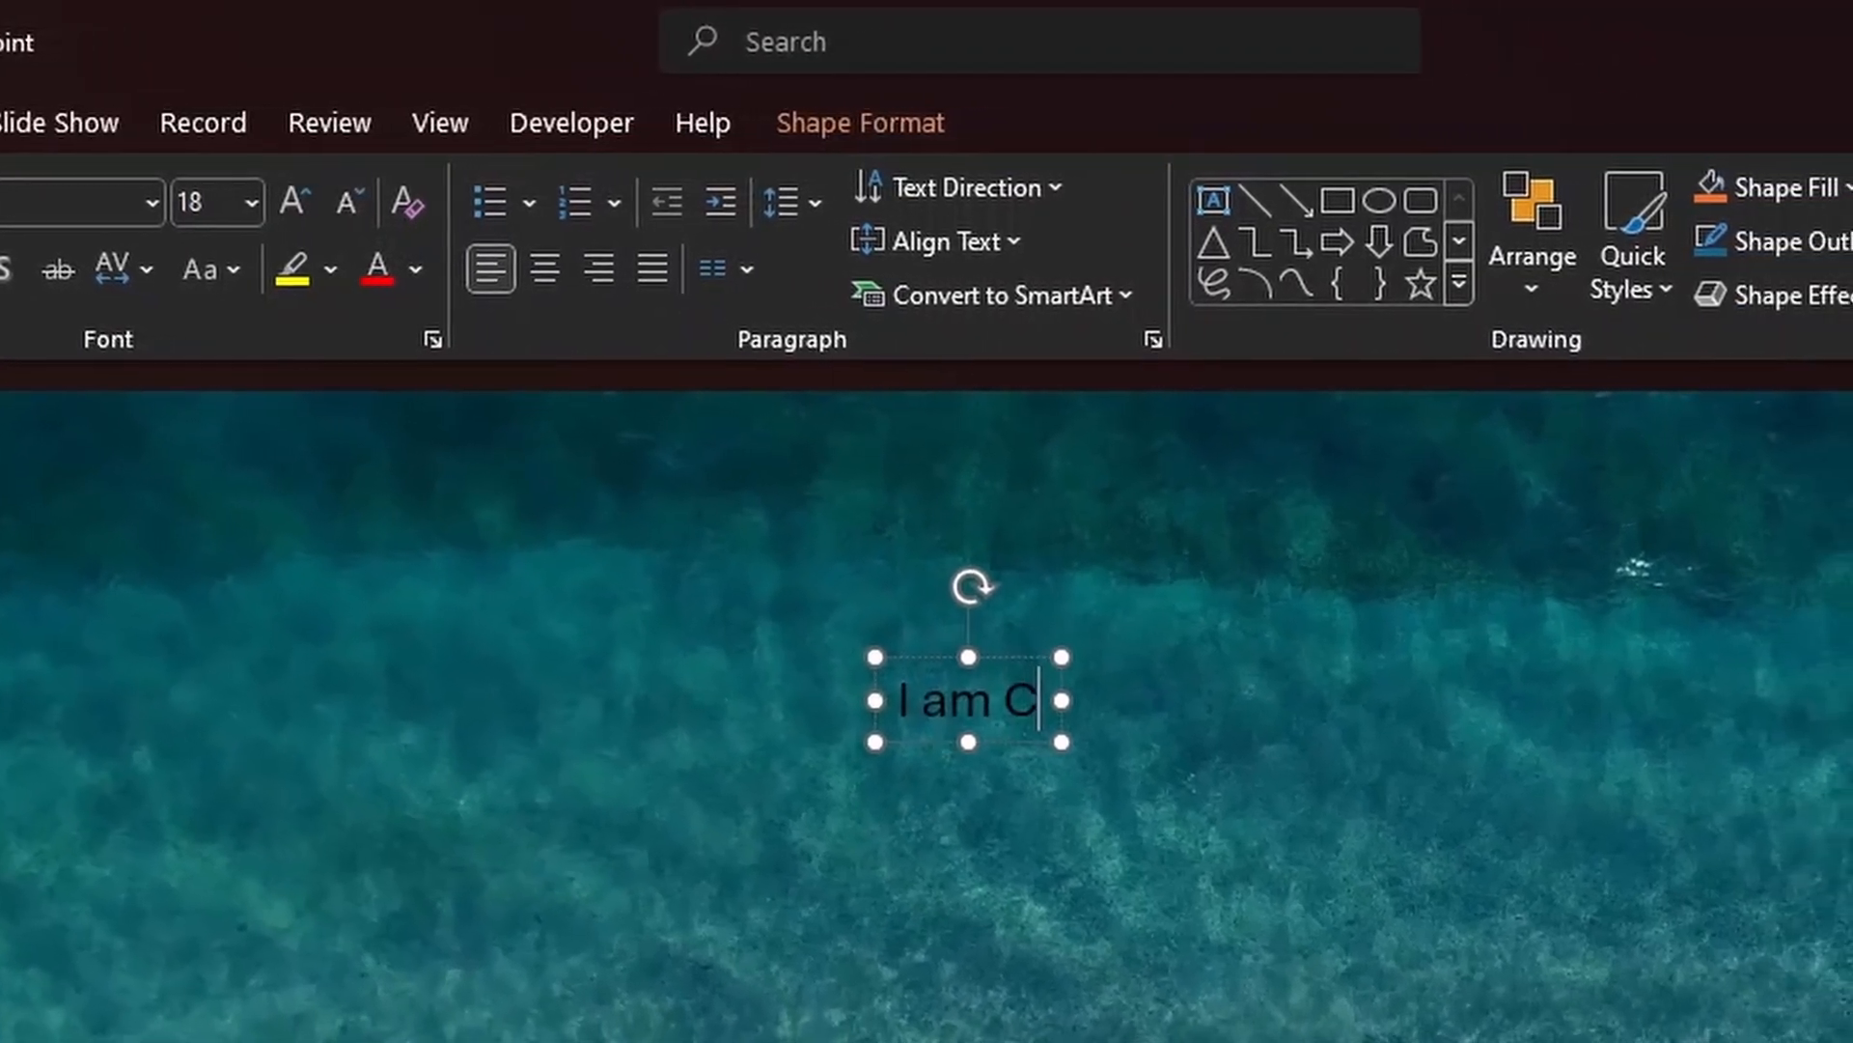
type("lm")
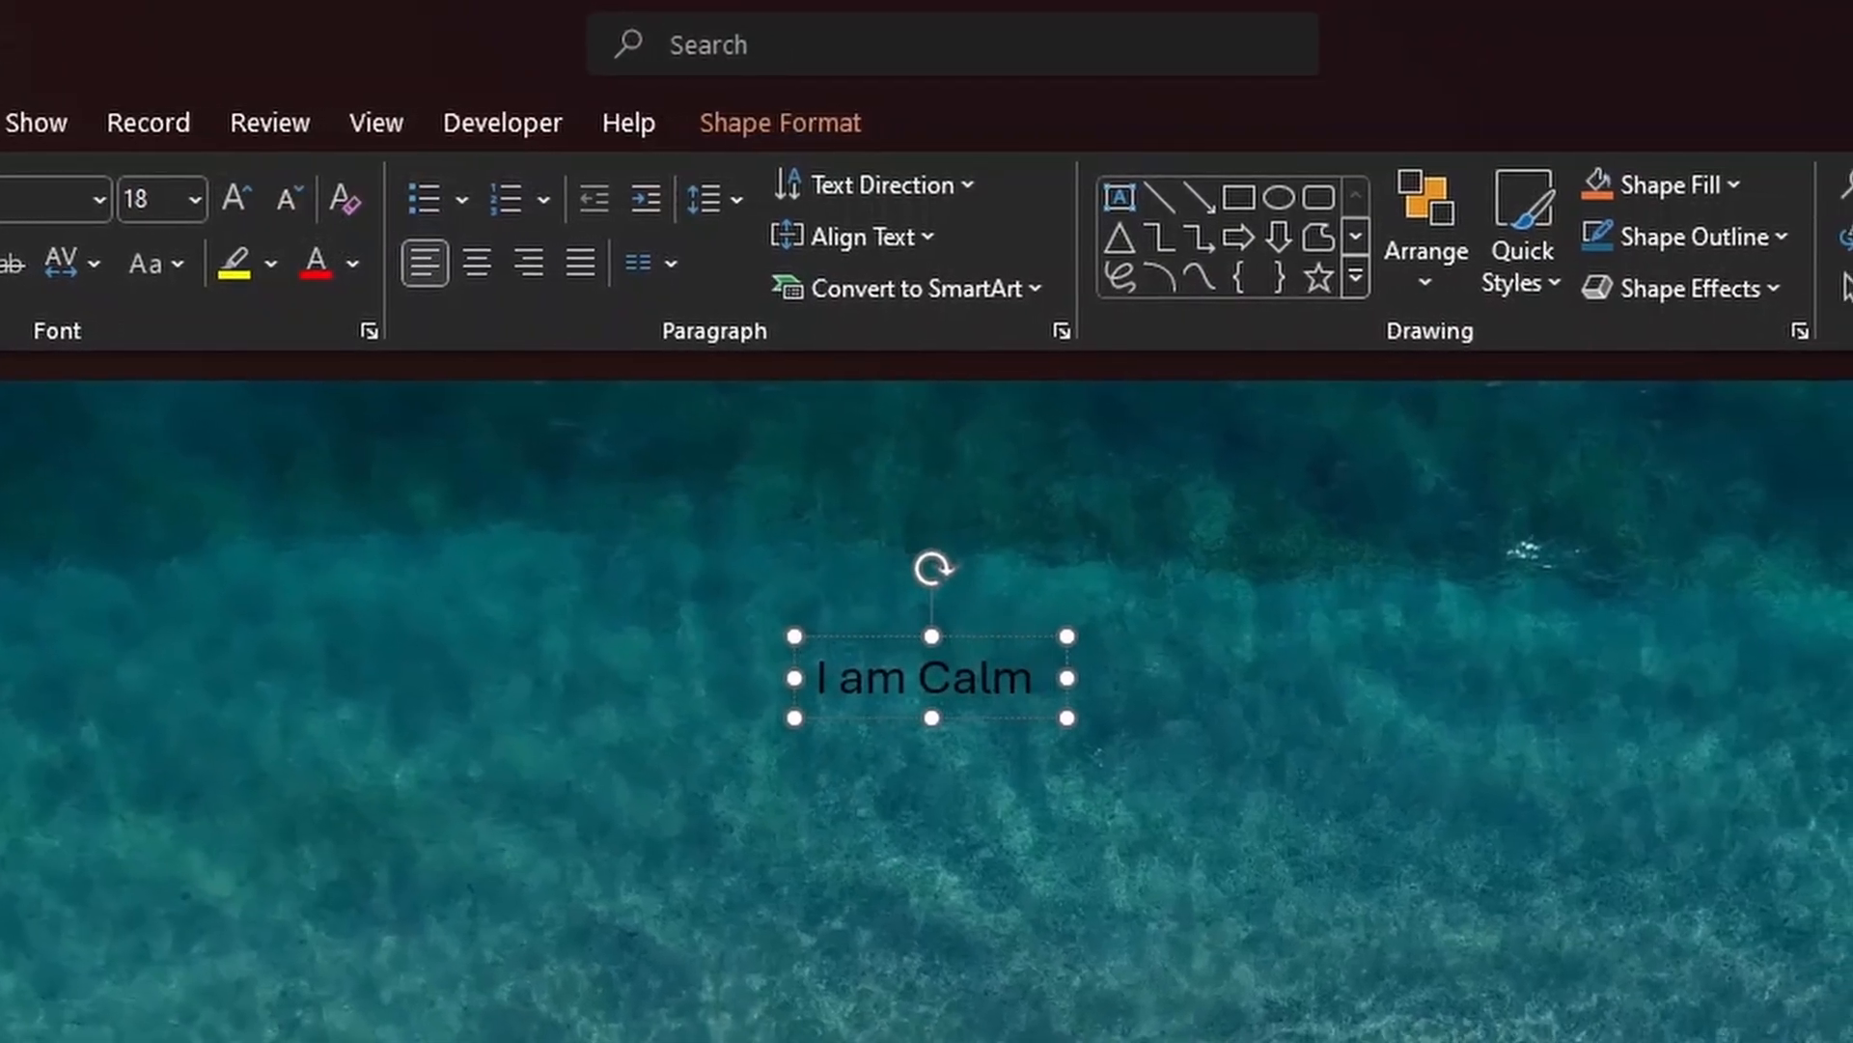
type(" and Ready")
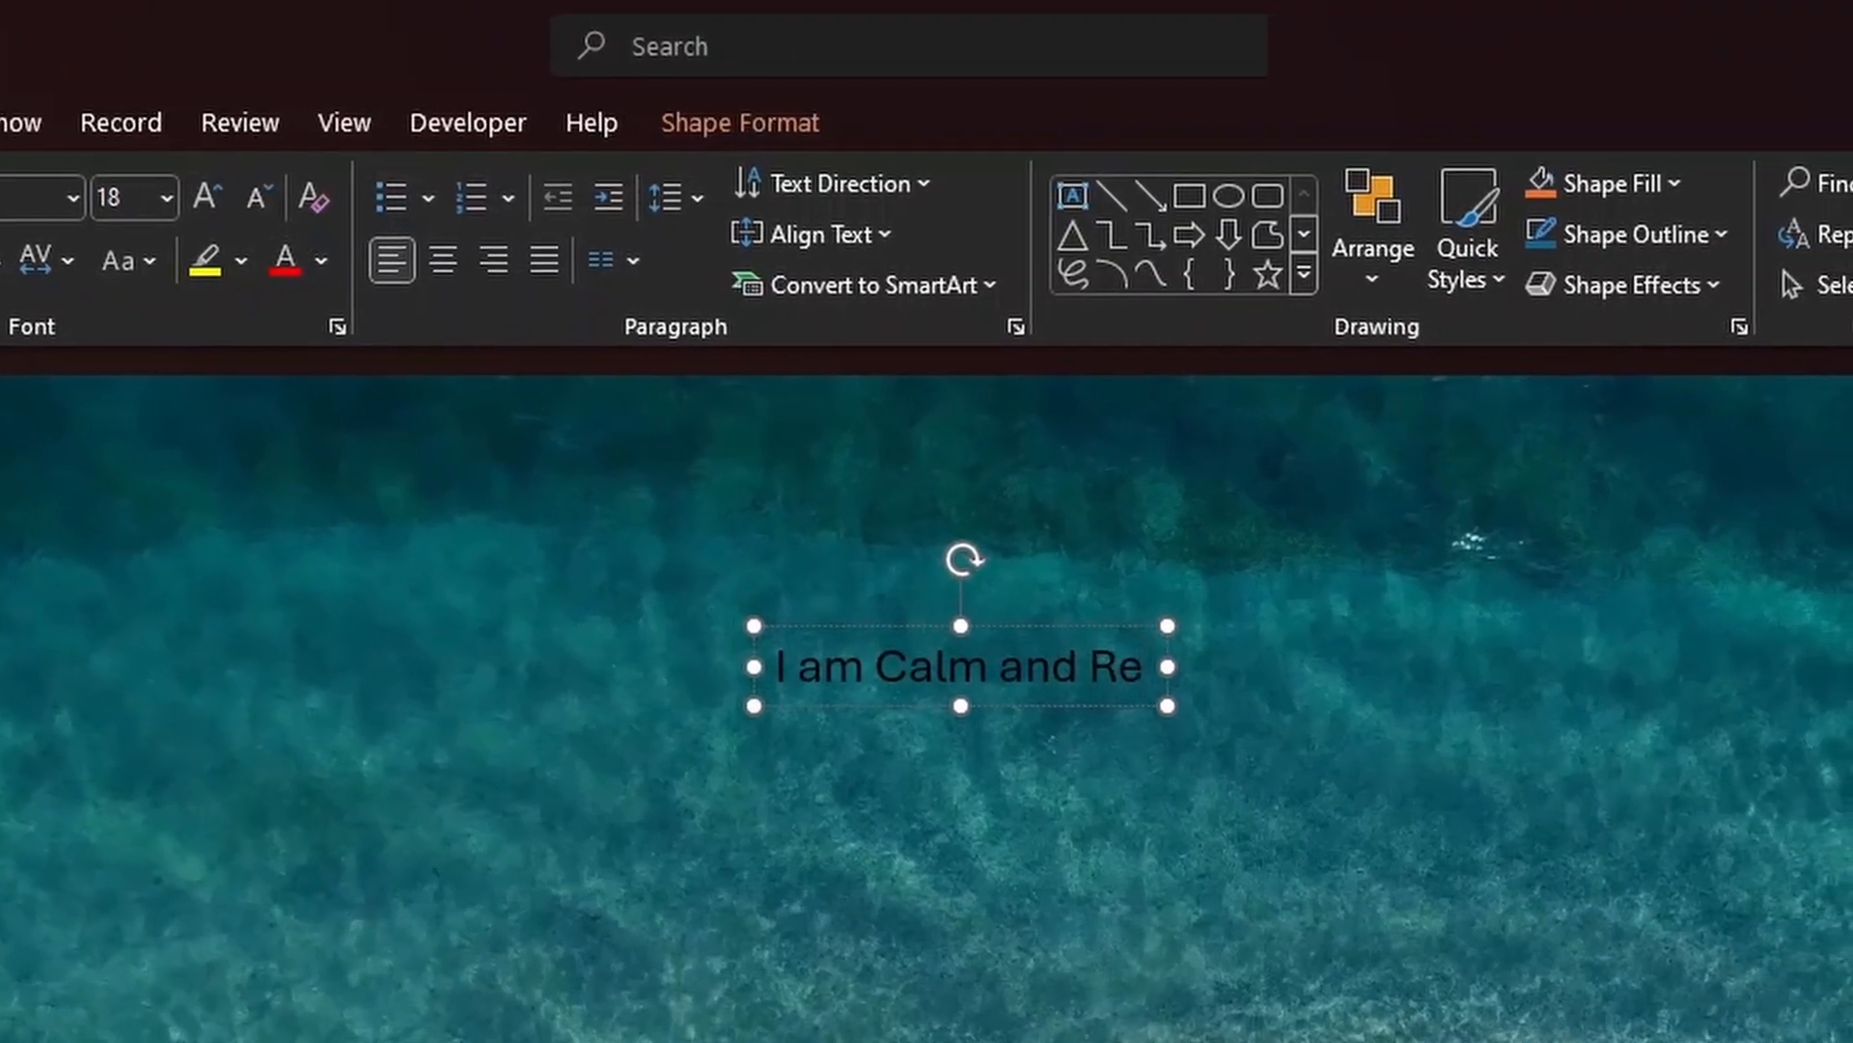
type(" to")
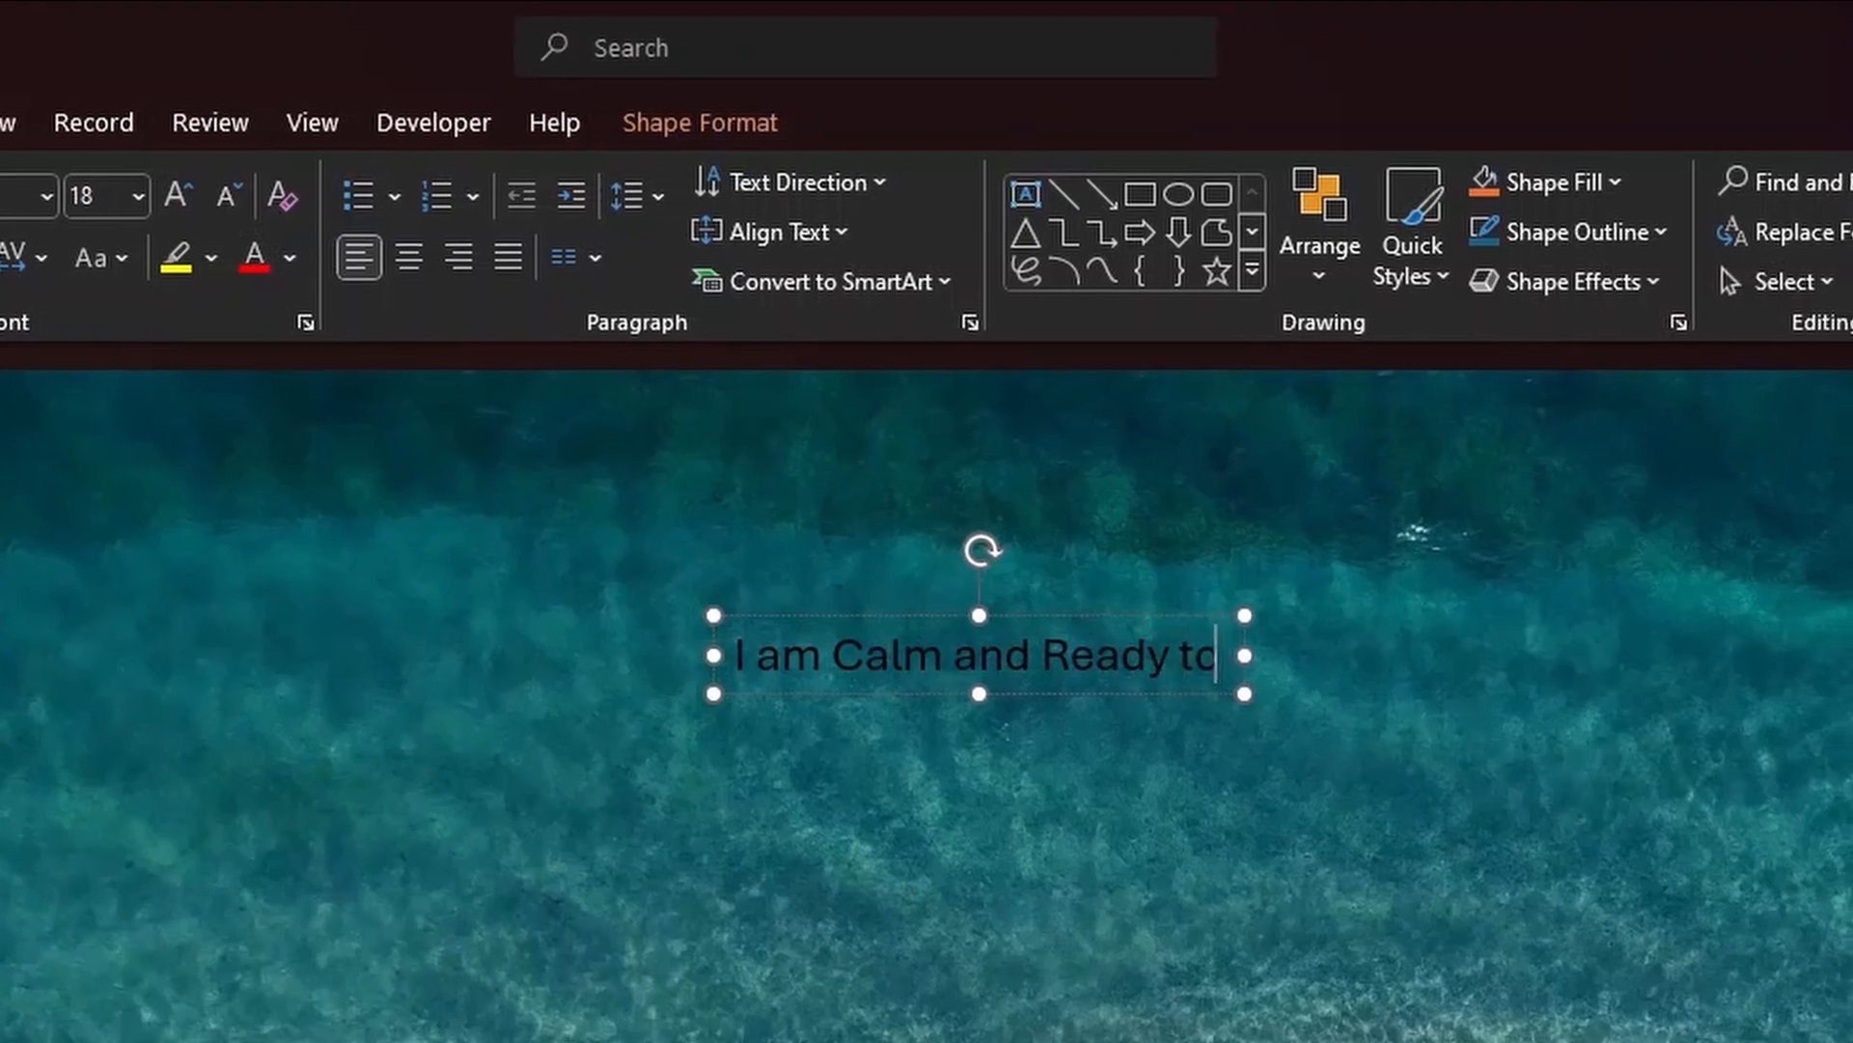
type(" Leaq")
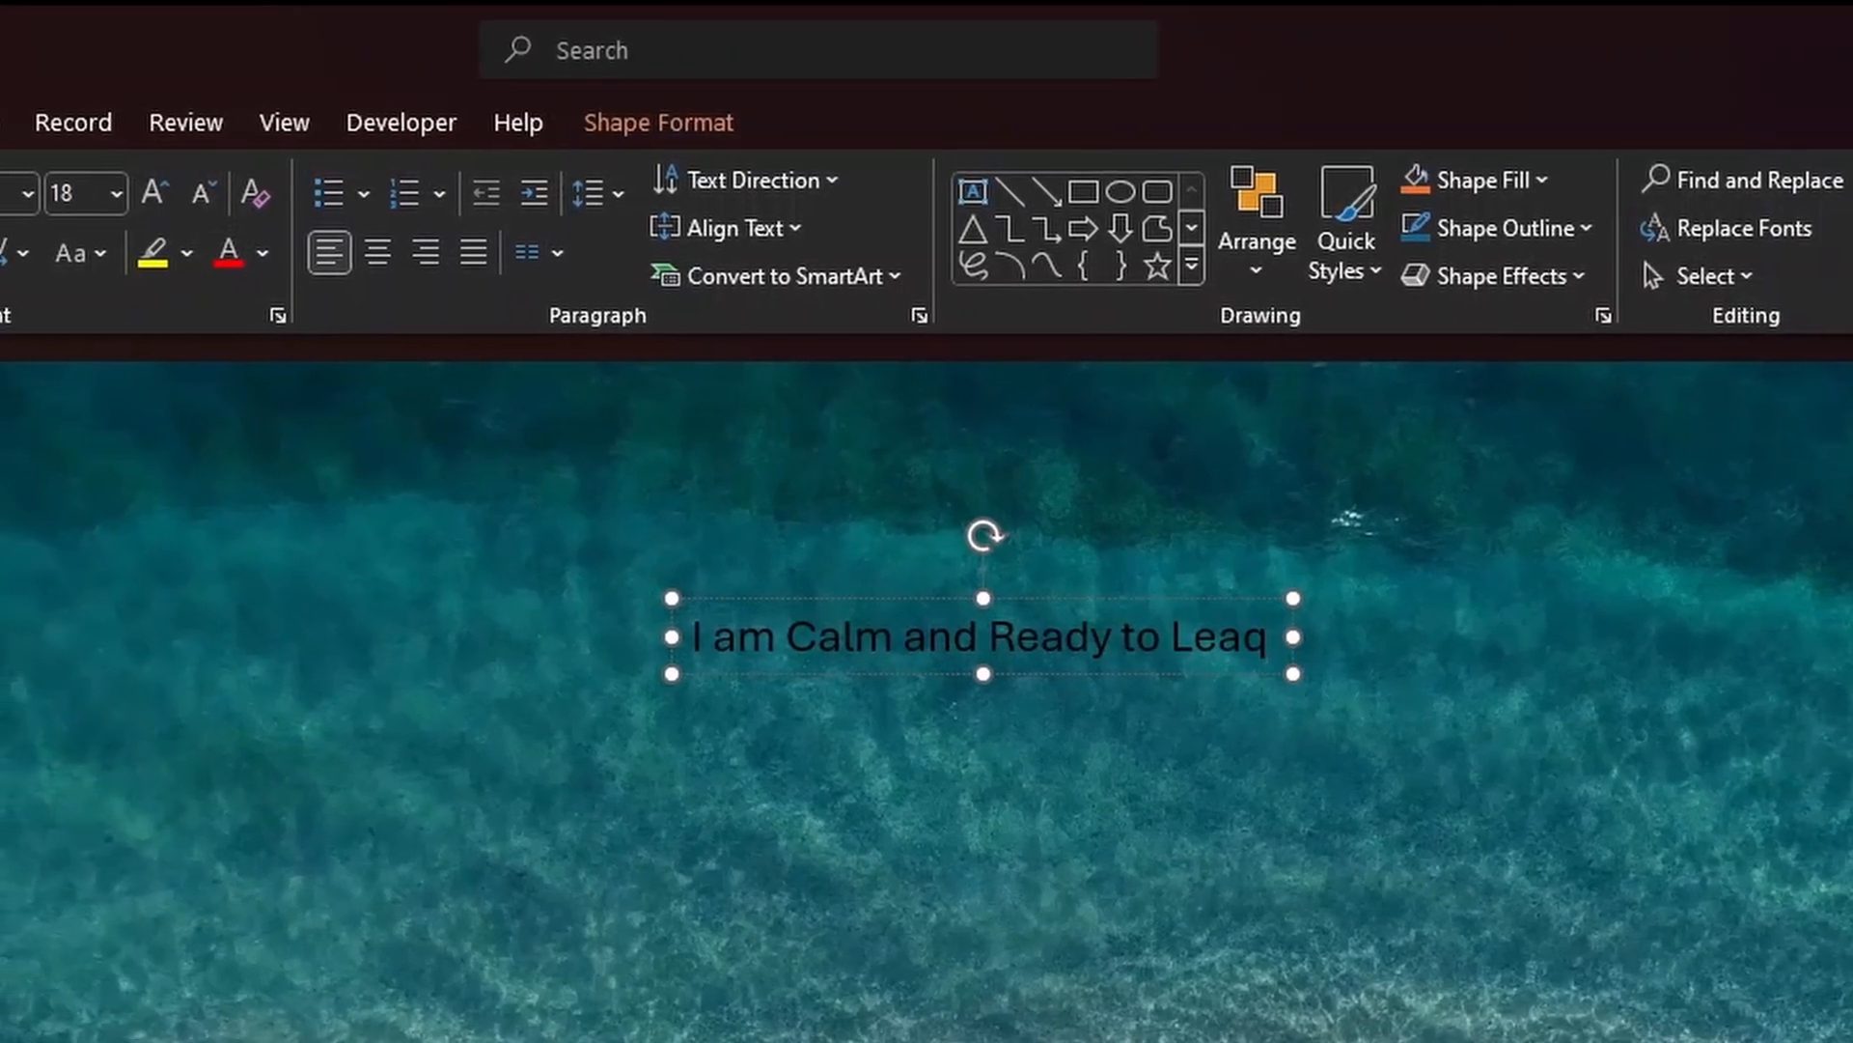
key("BackSpace")
type("rn")
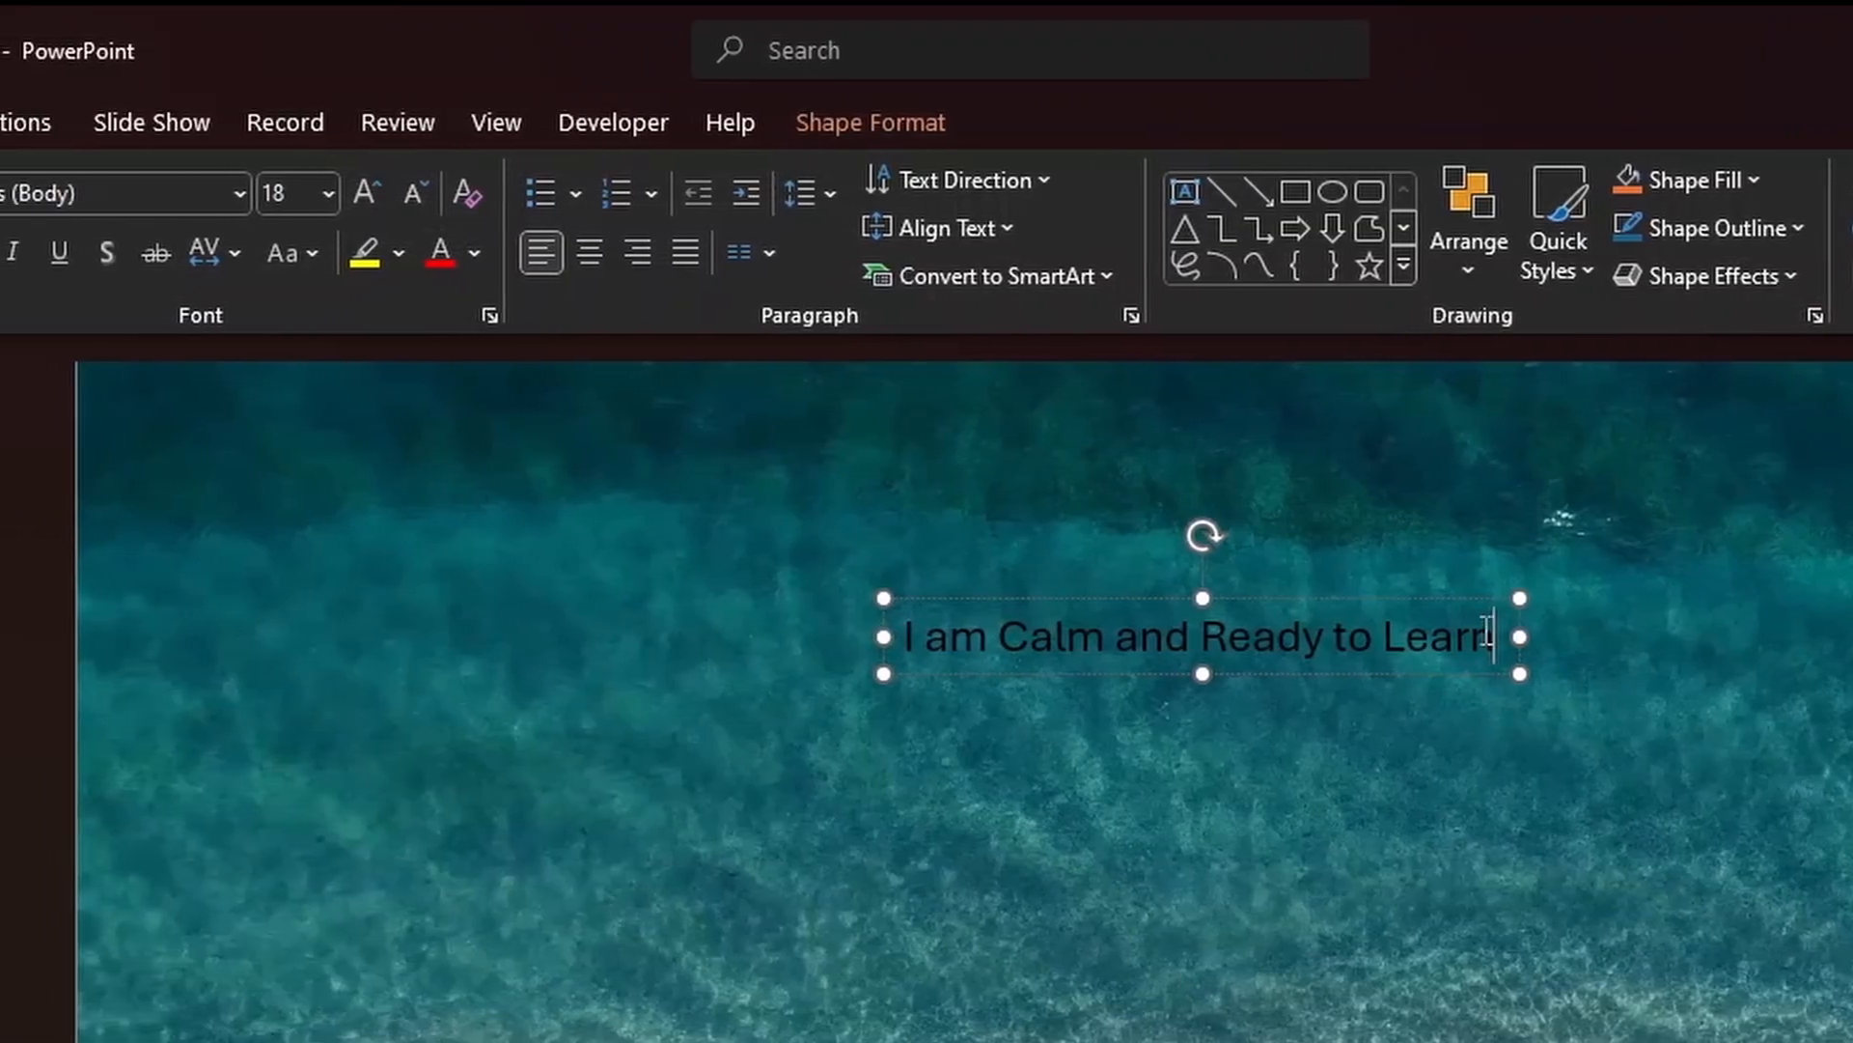
Restyle the "I am Calm and Ready to Learn" text in a white script font and reposition its text box.
left_click_drag(1530, 637, 941, 637)
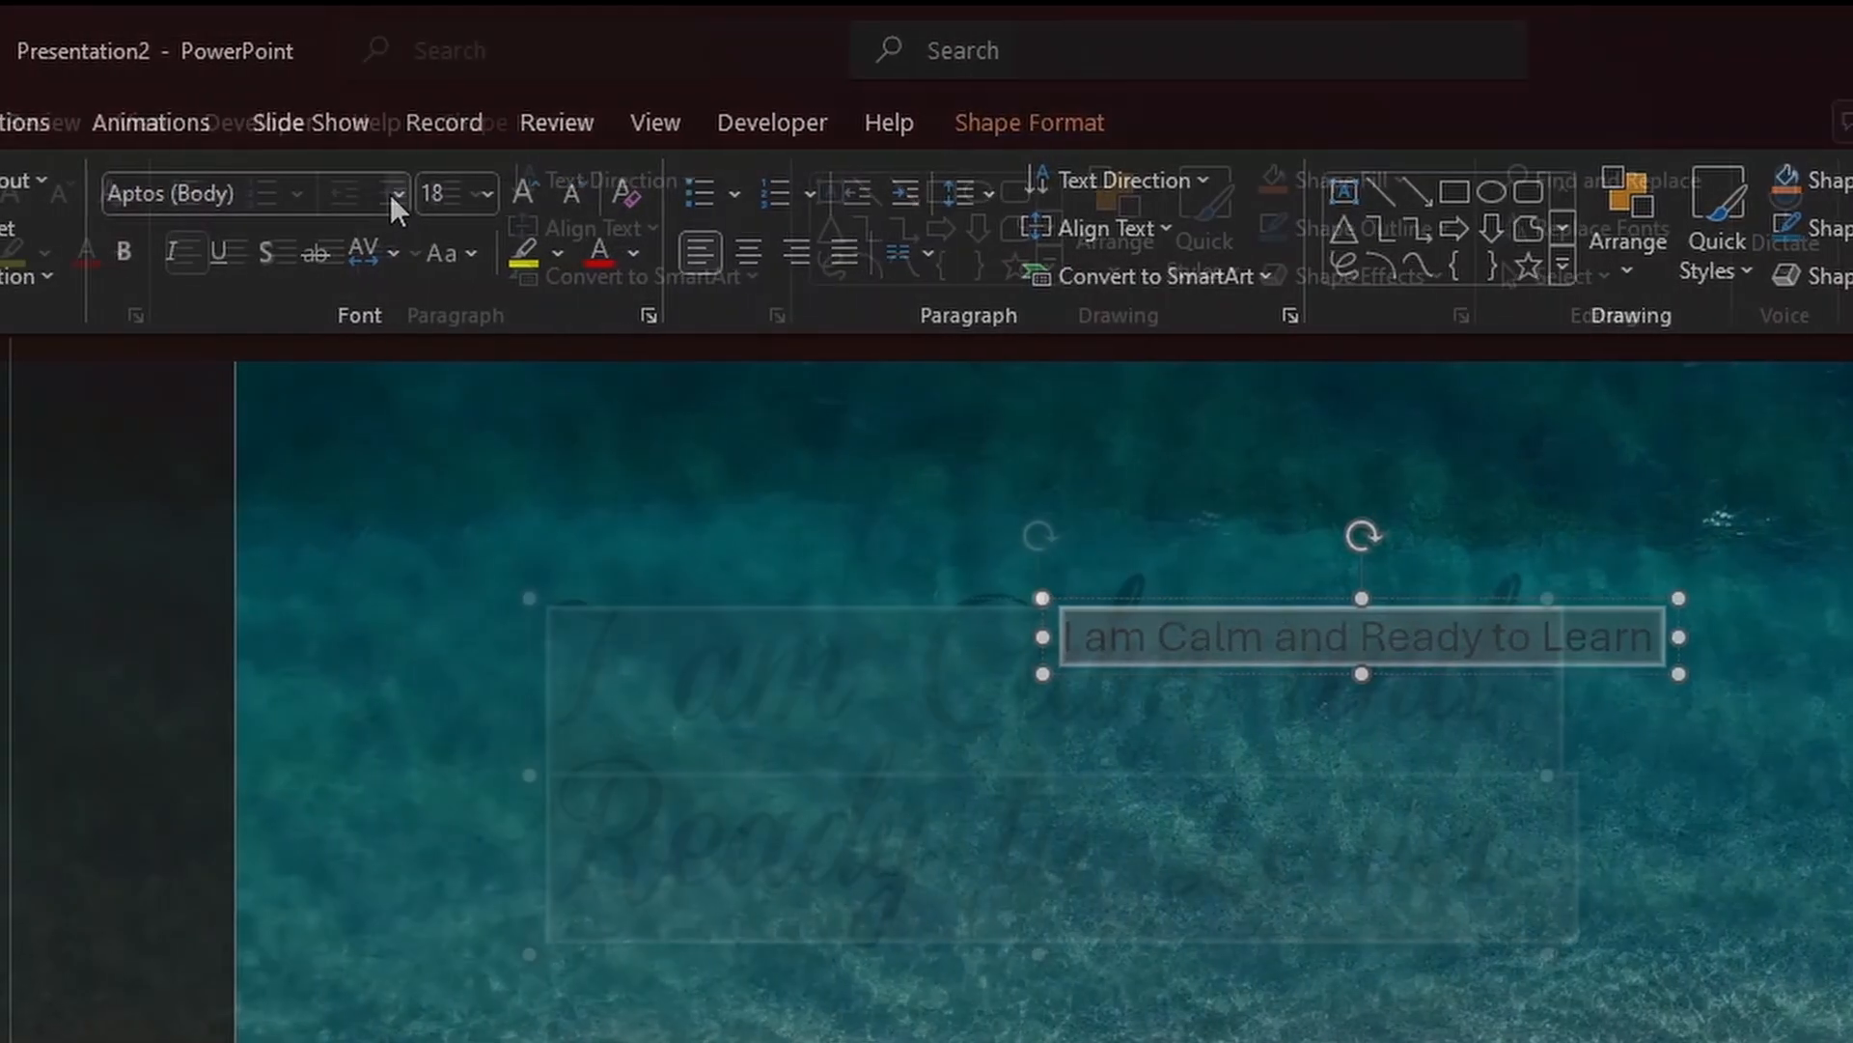
left_click(340, 193)
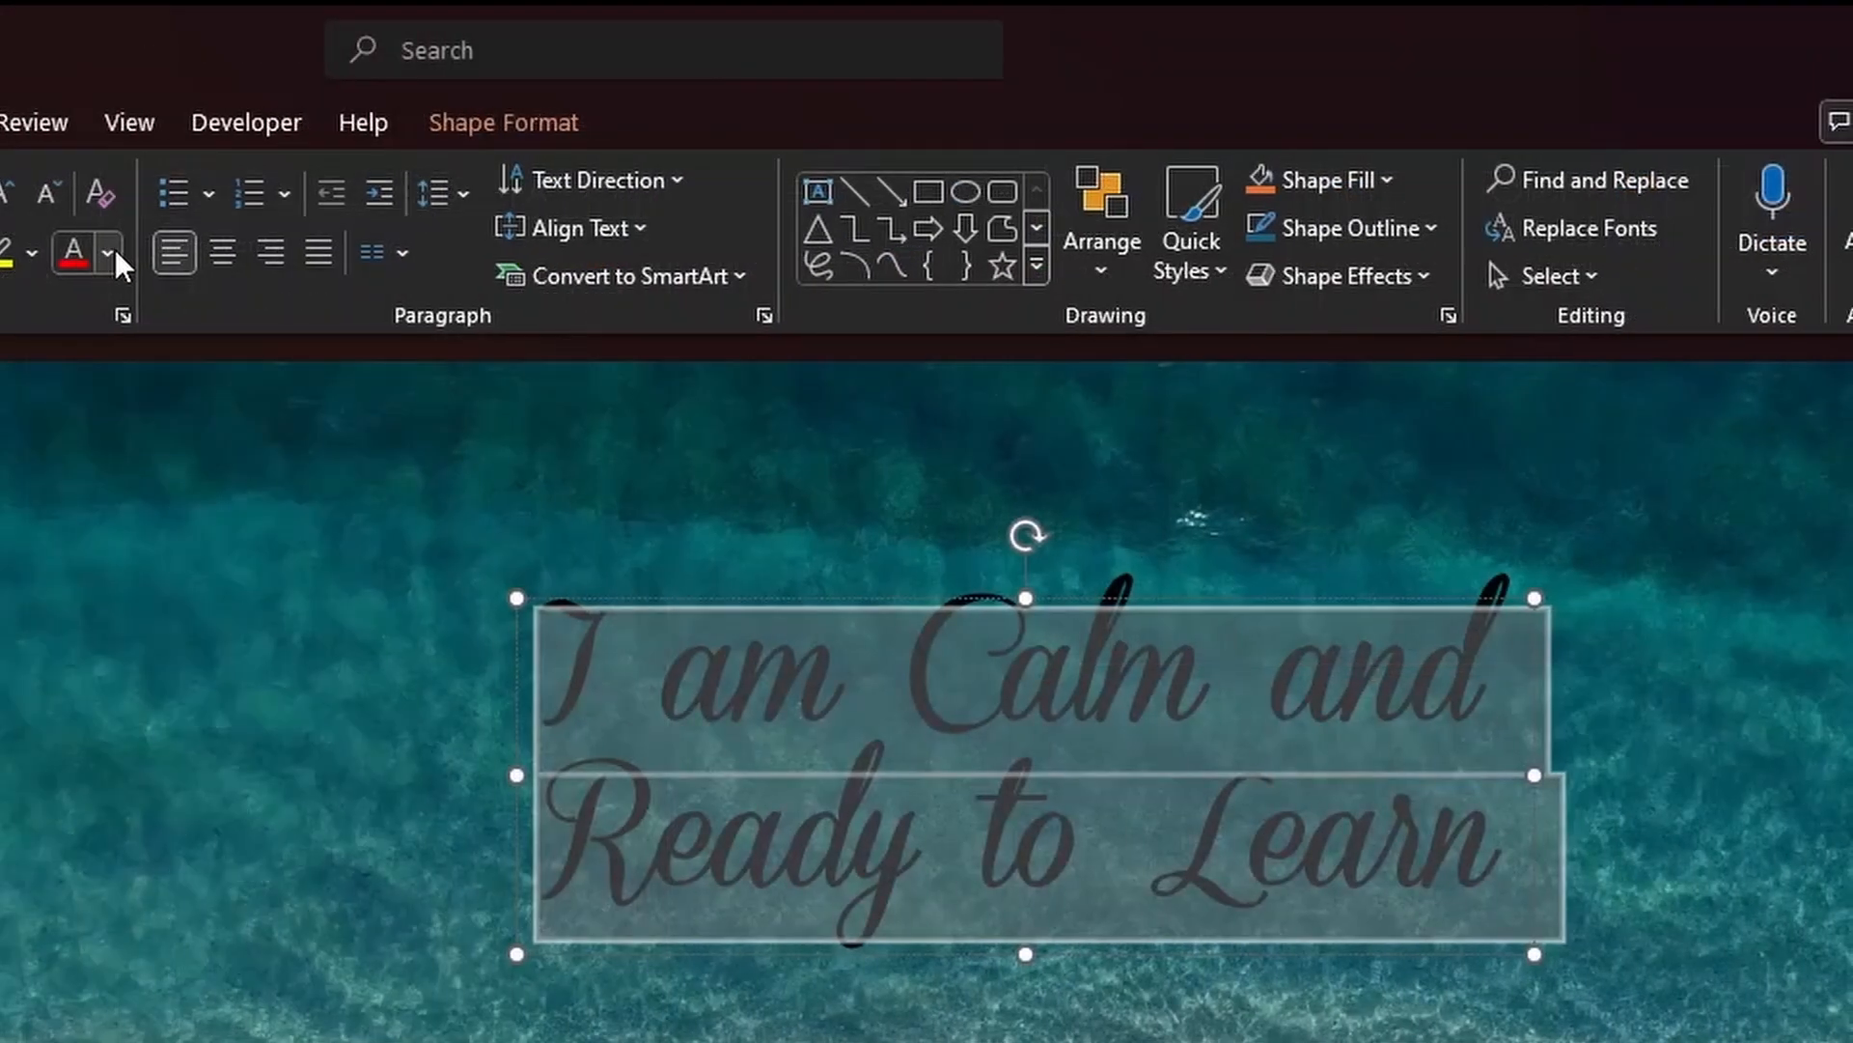
left_click(113, 253)
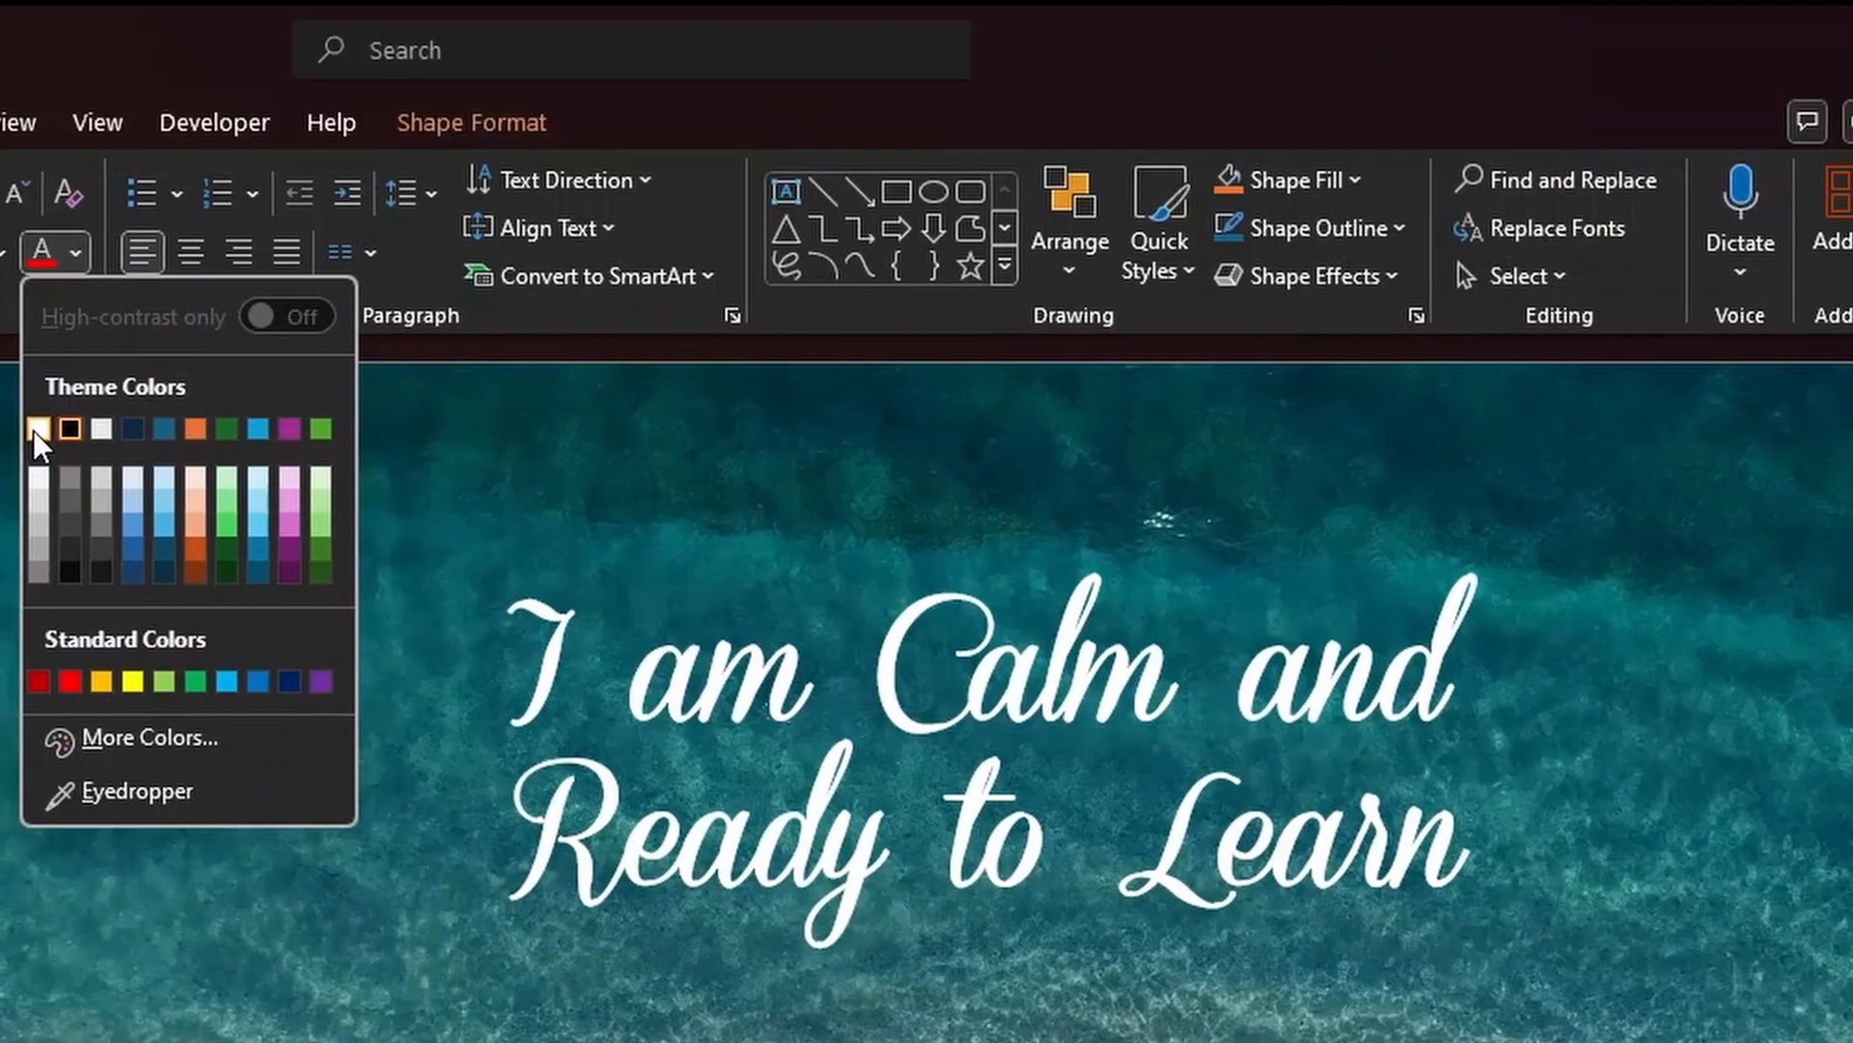
left_click(45, 430)
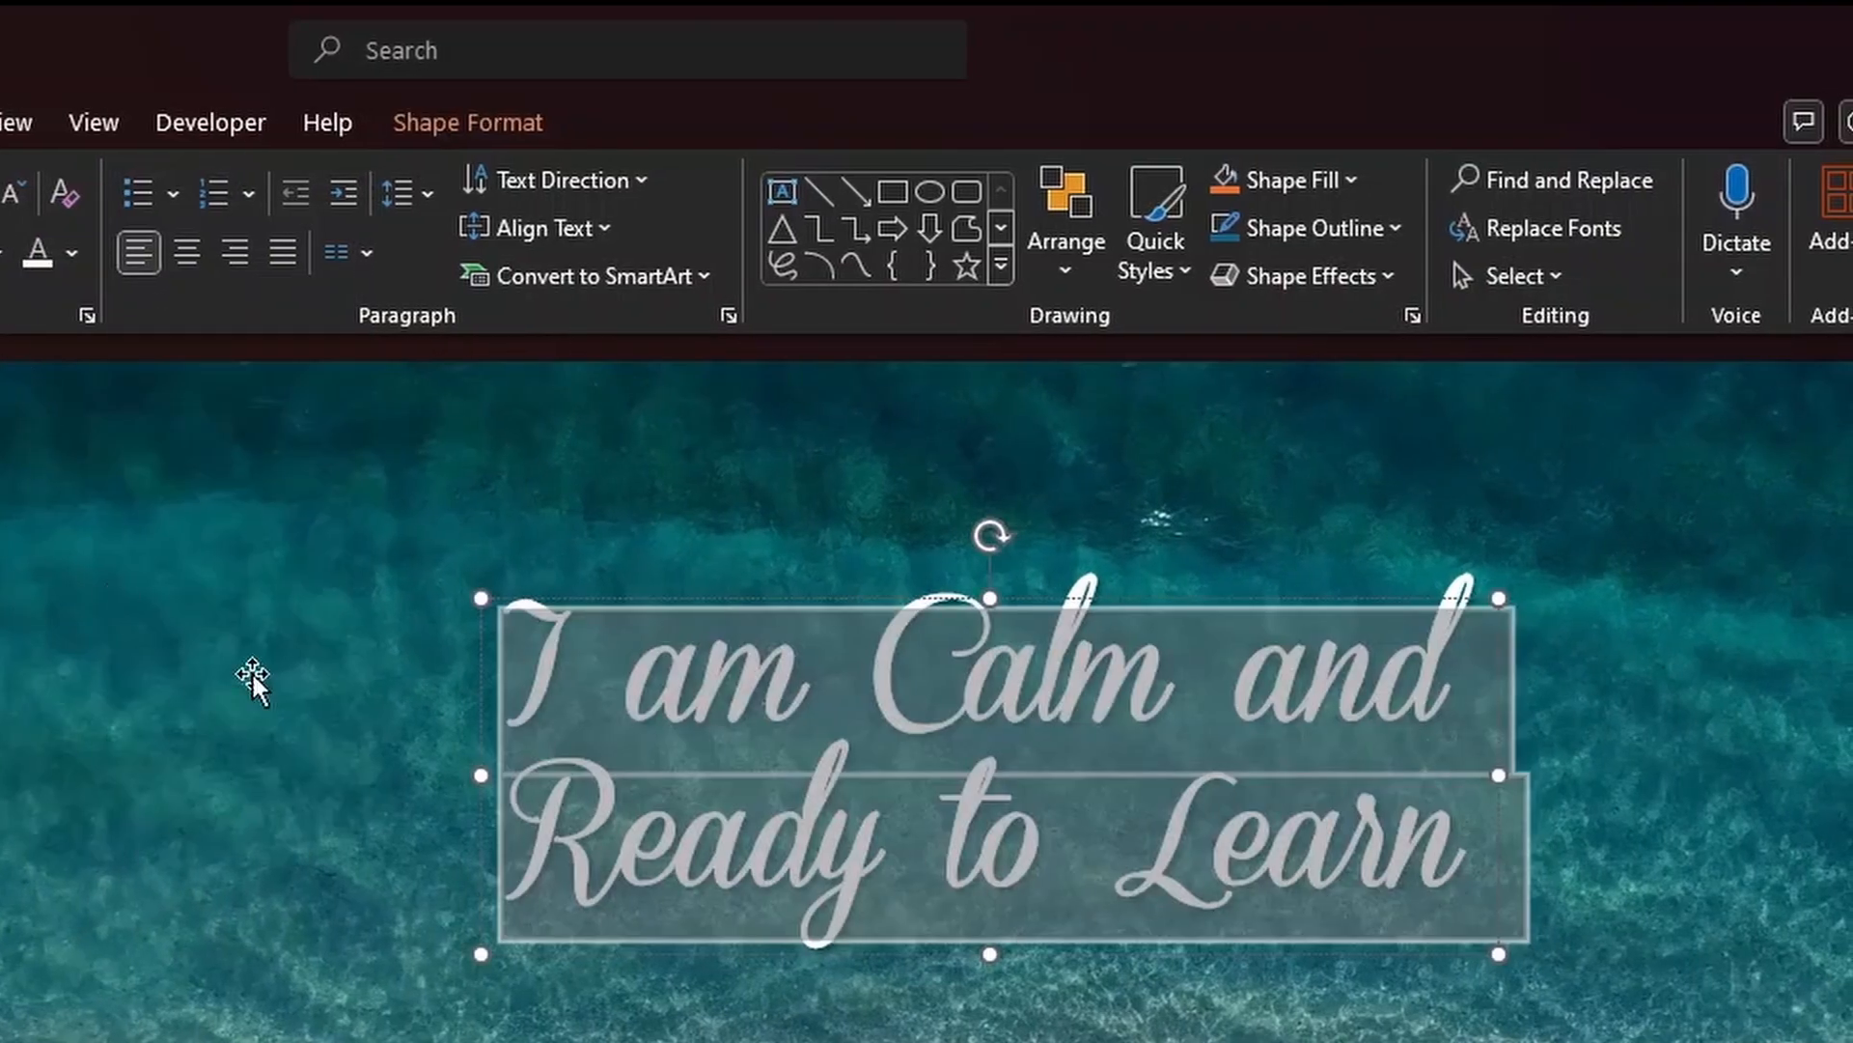
left_click_drag(1201, 951, 1046, 794)
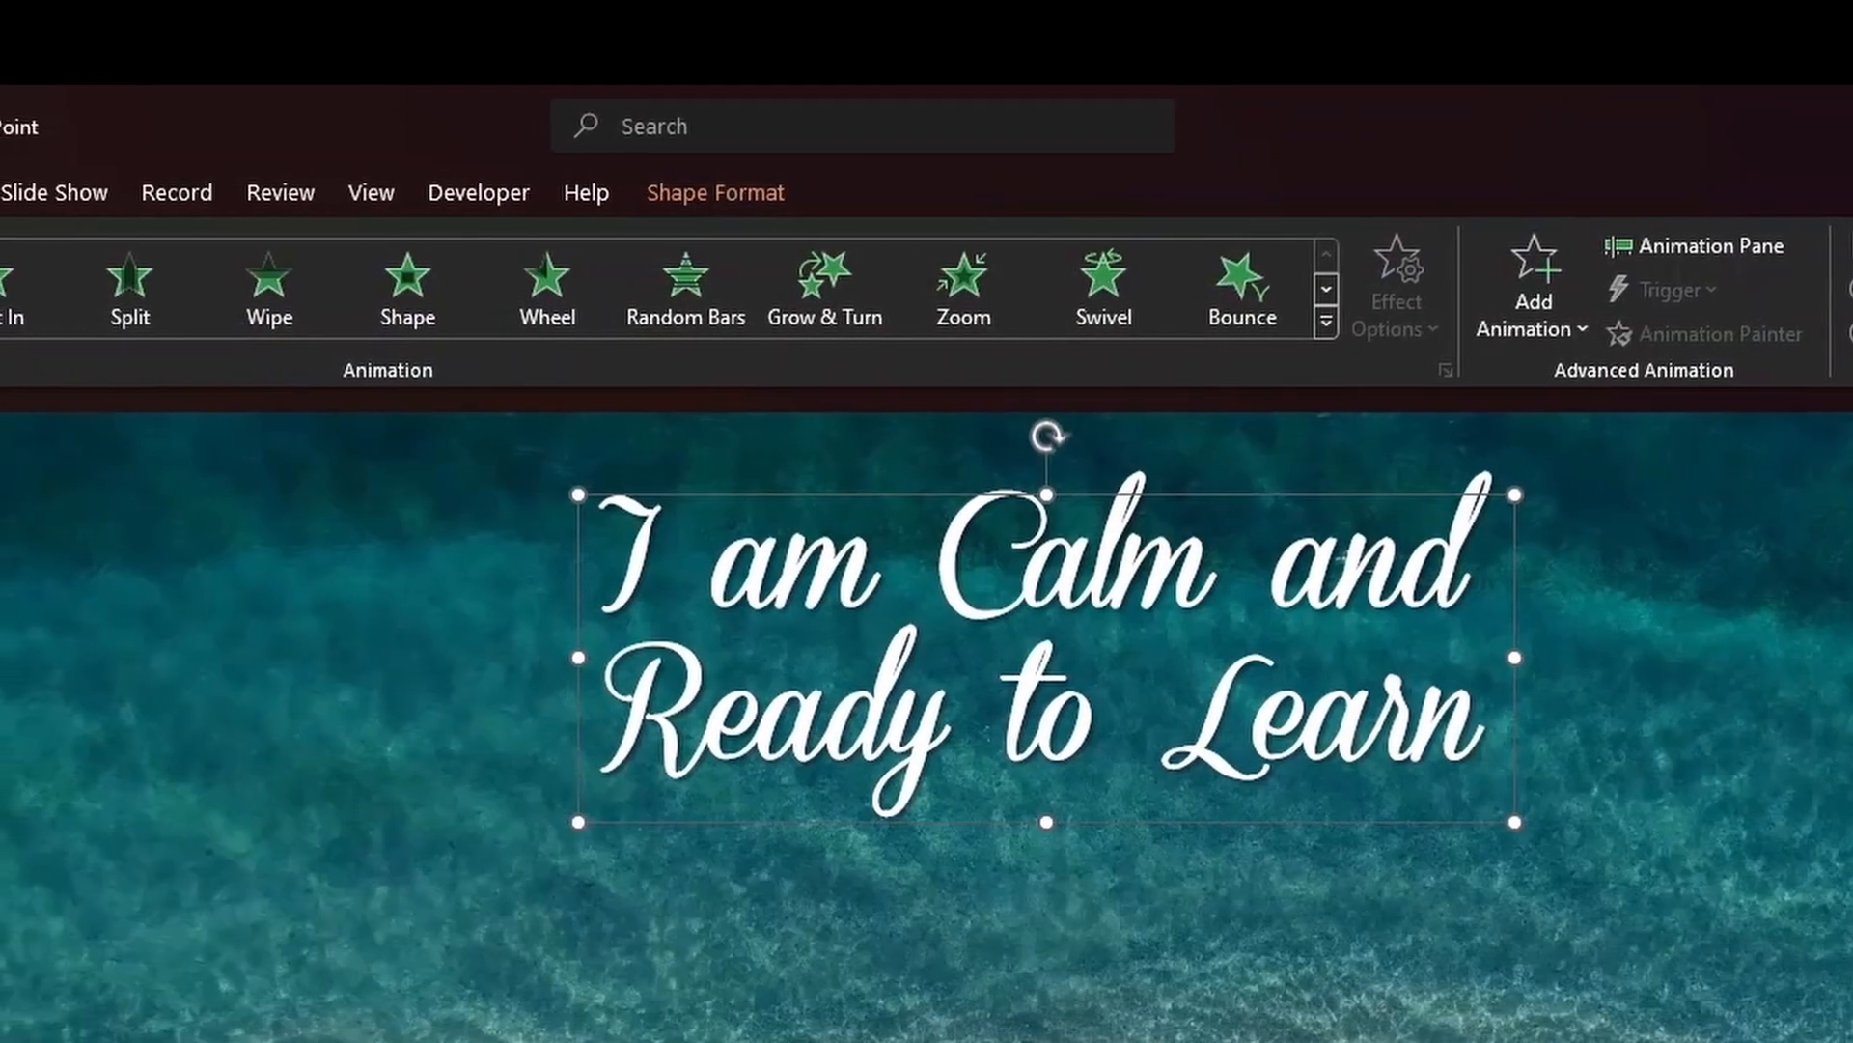
Apply a Float In entrance animation to the text box with the Float Down direction.
left_click(21, 276)
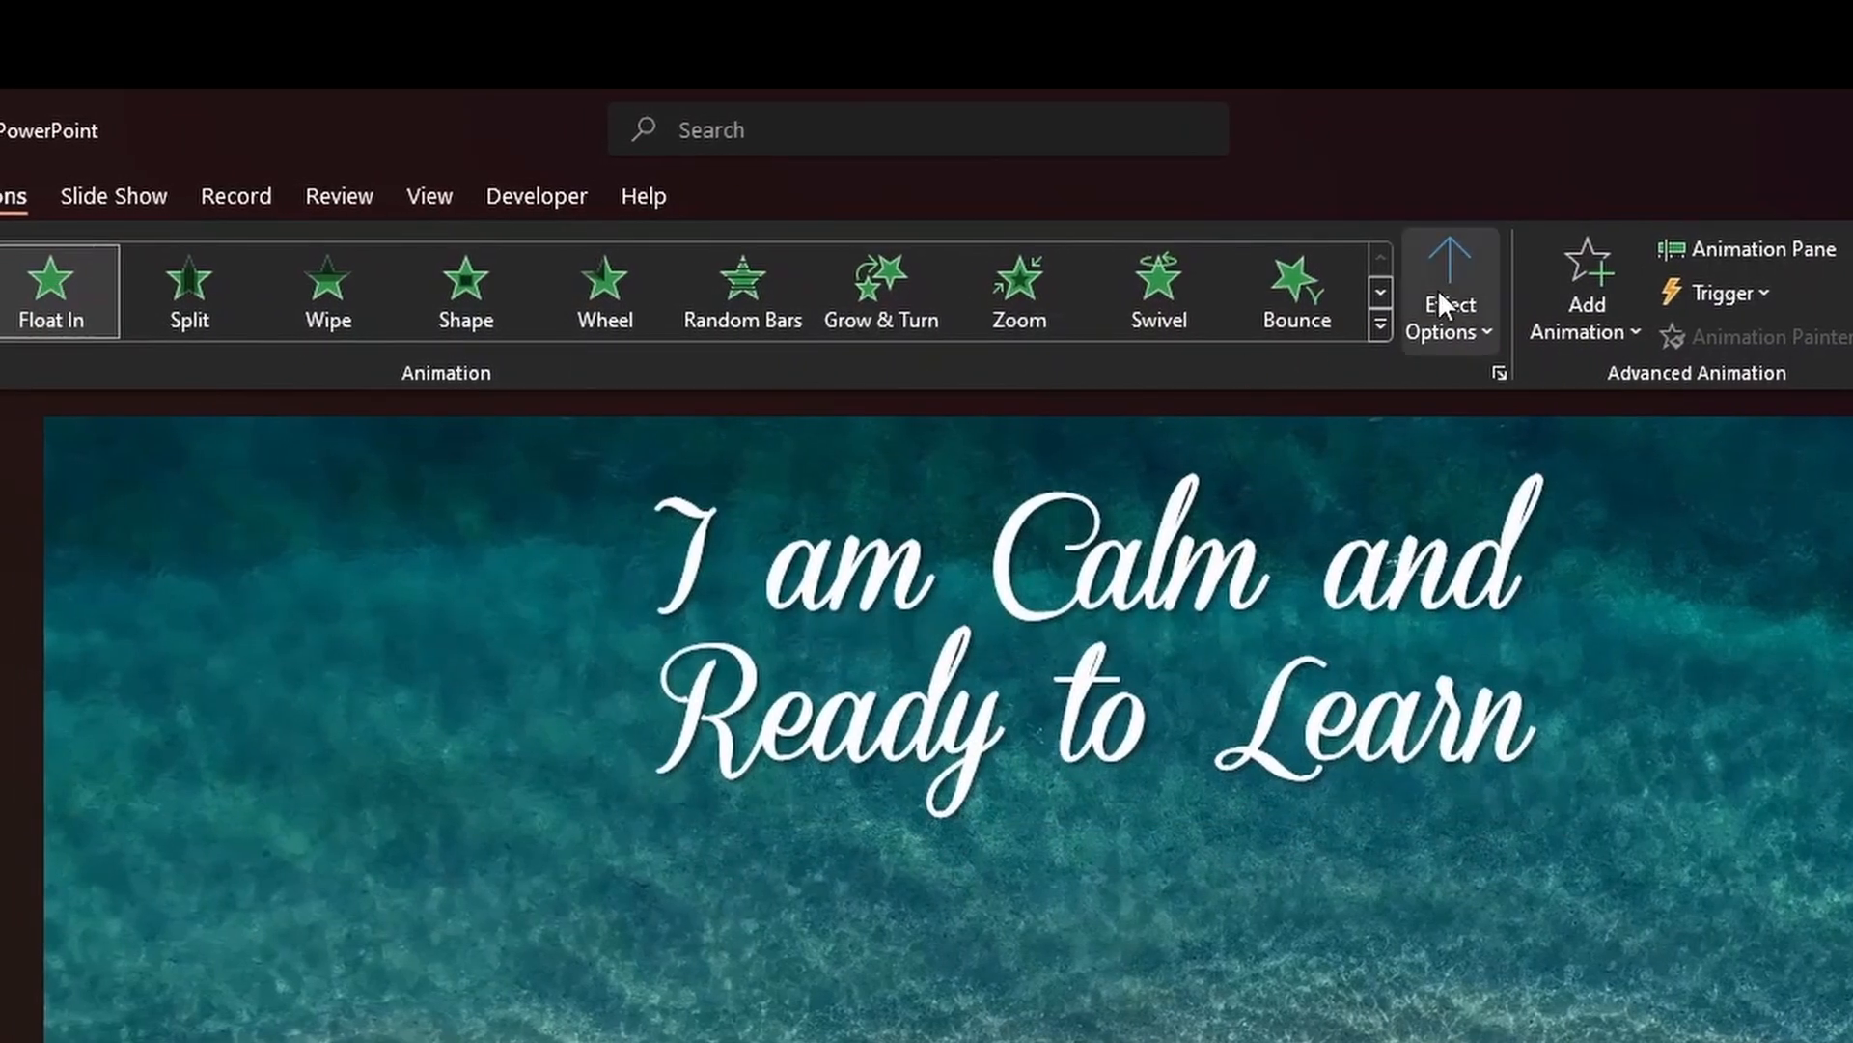
left_click(1450, 266)
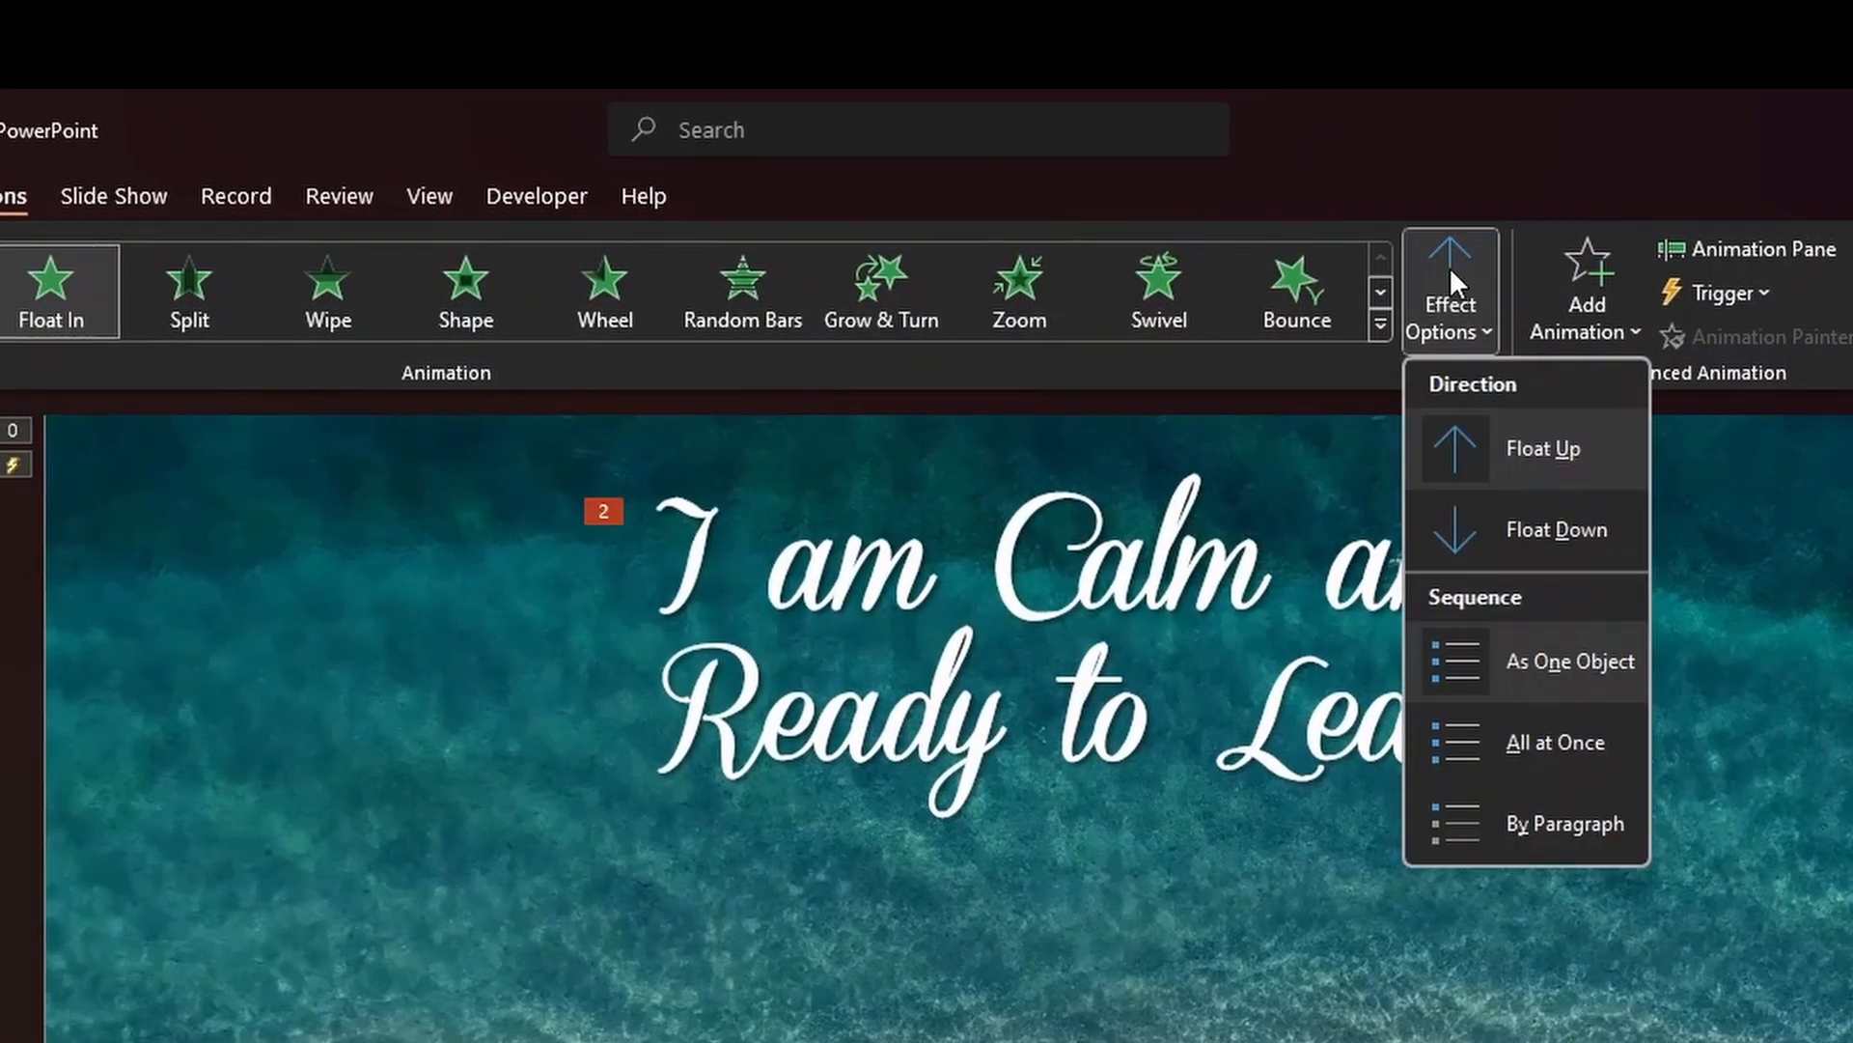
left_click(1520, 529)
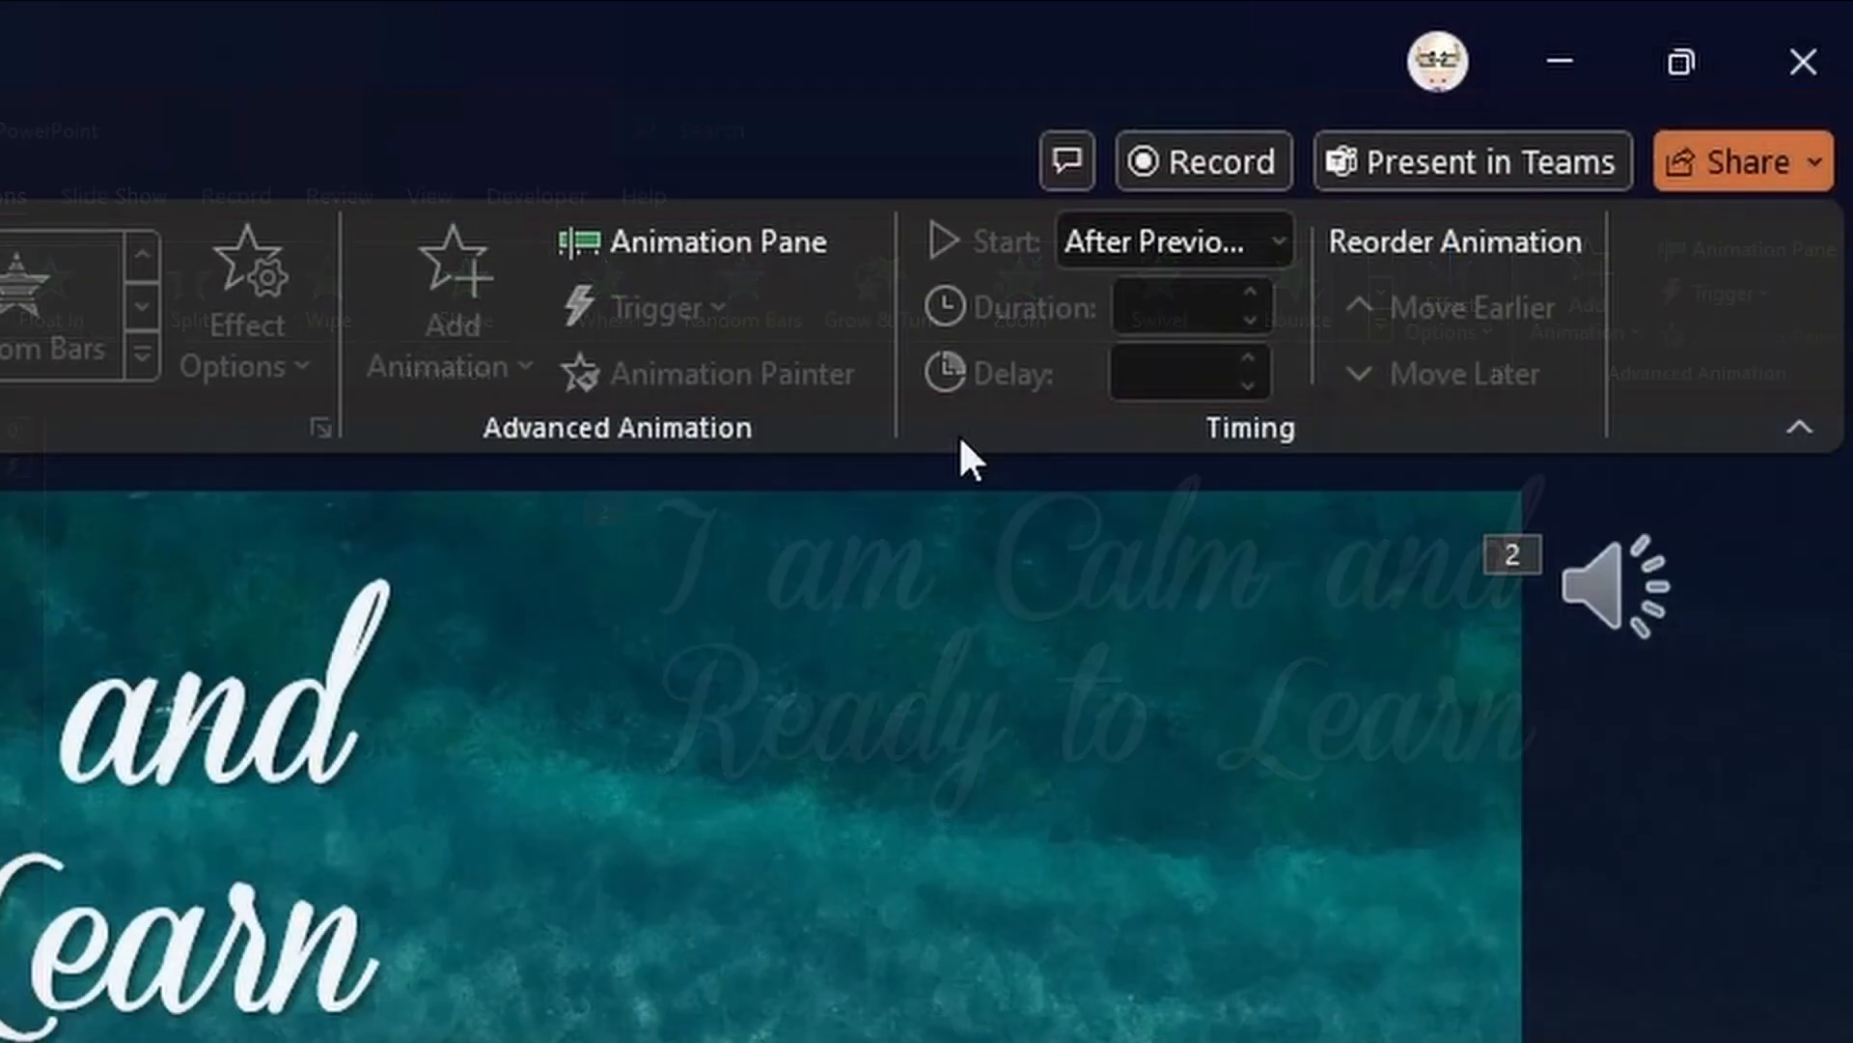
Show the slide's animation list and move the waves-18067 audio to the start of the sequence, above Video 7.
left_click(1781, 250)
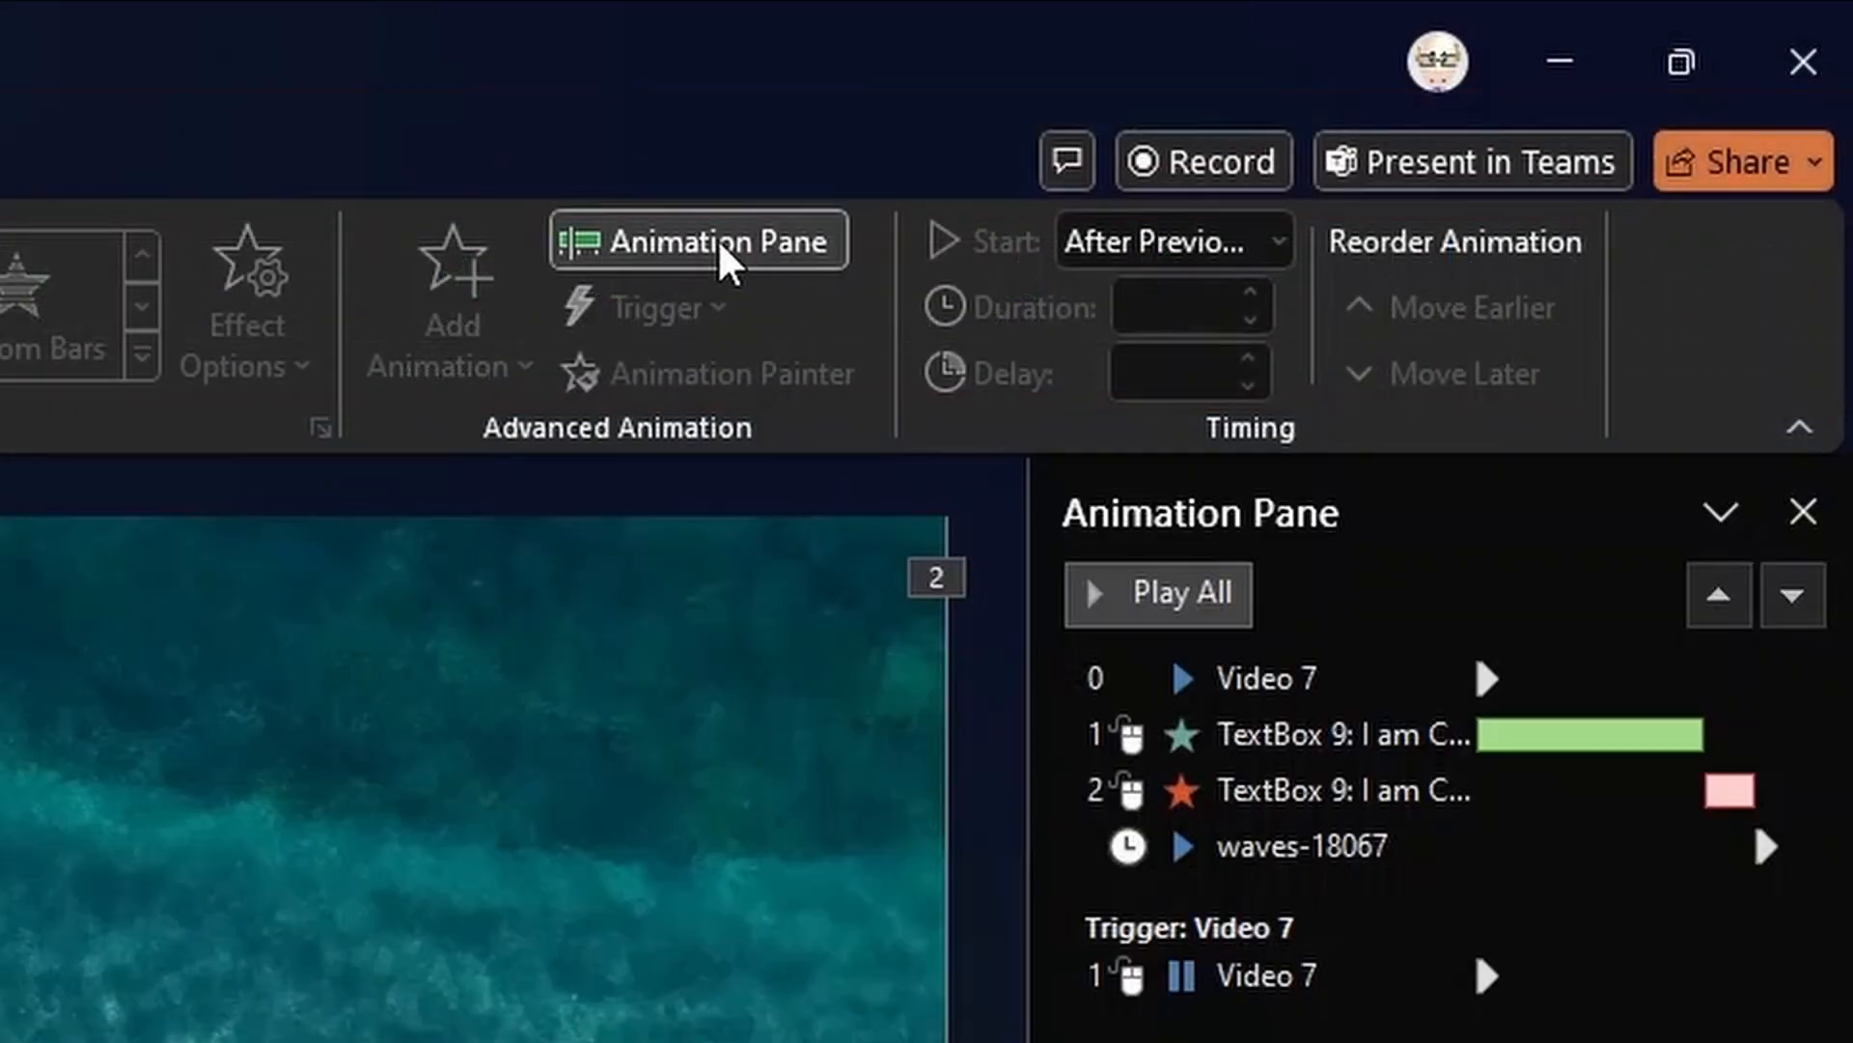
left_click(936, 577)
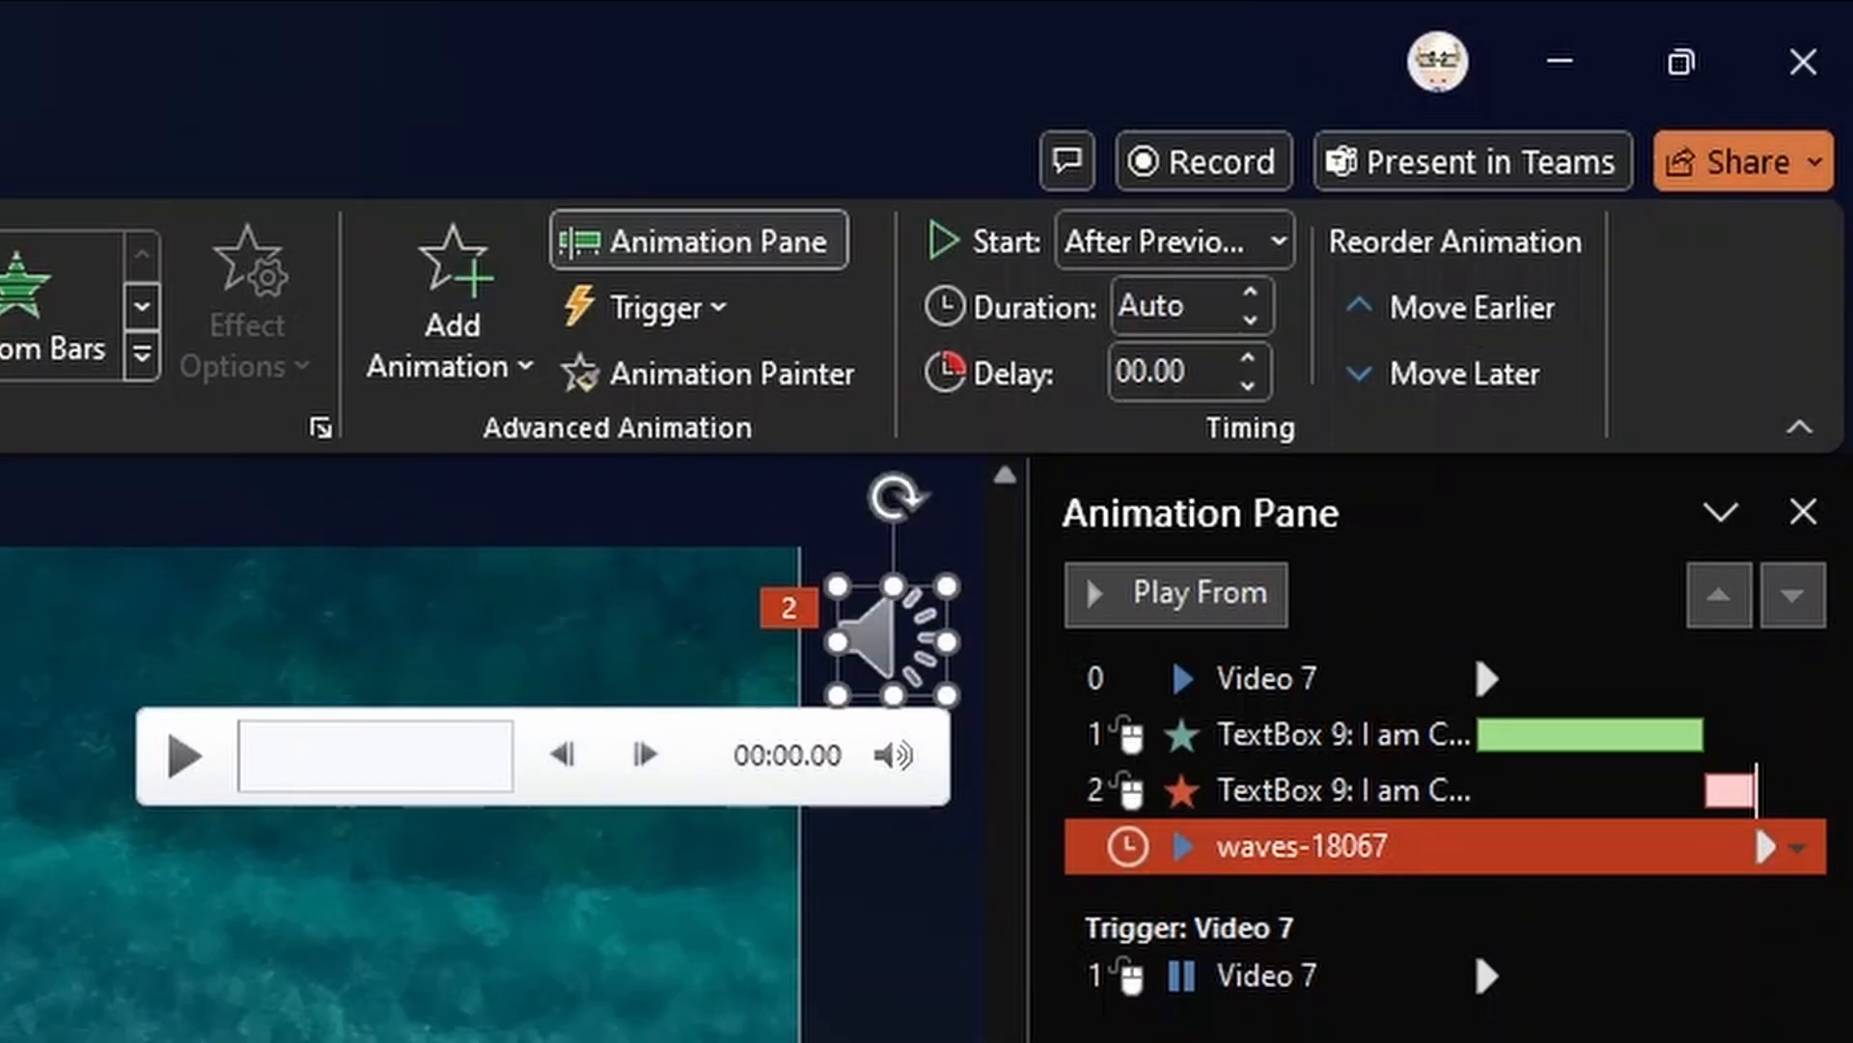
left_click(2, 162)
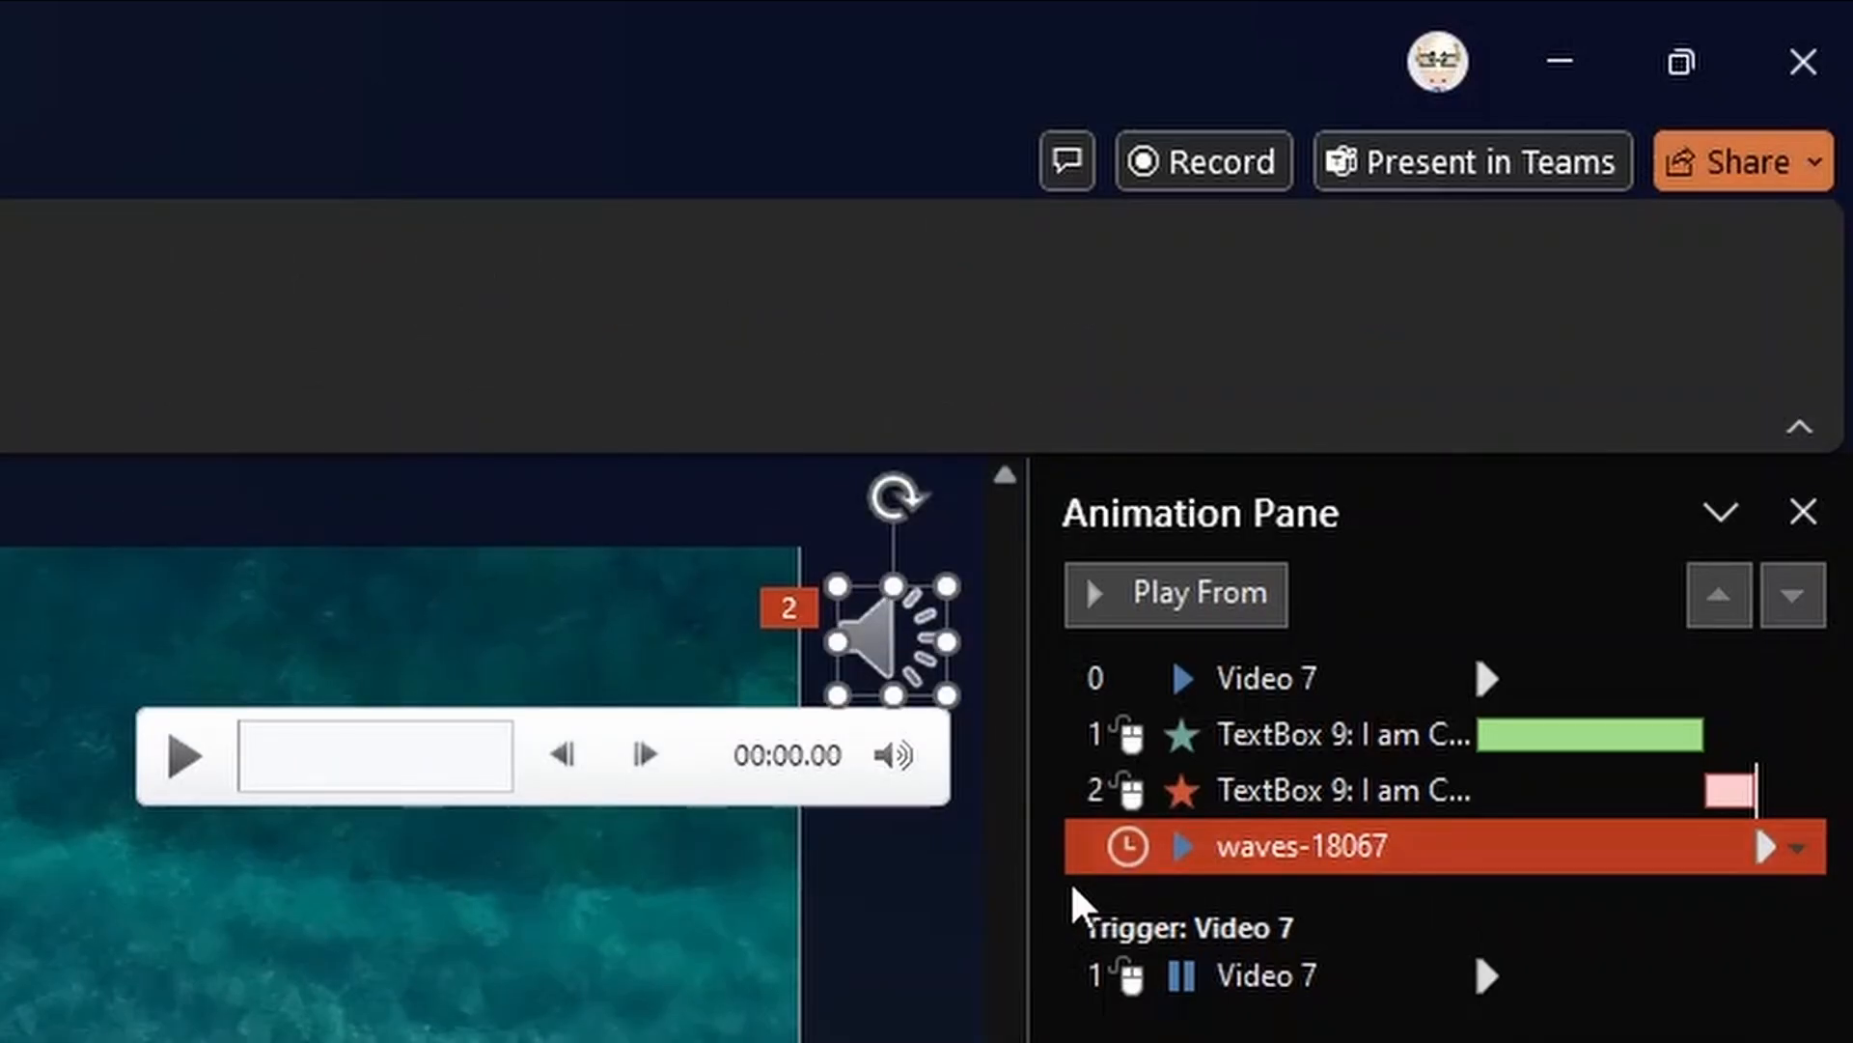
left_click_drag(1247, 846, 1274, 678)
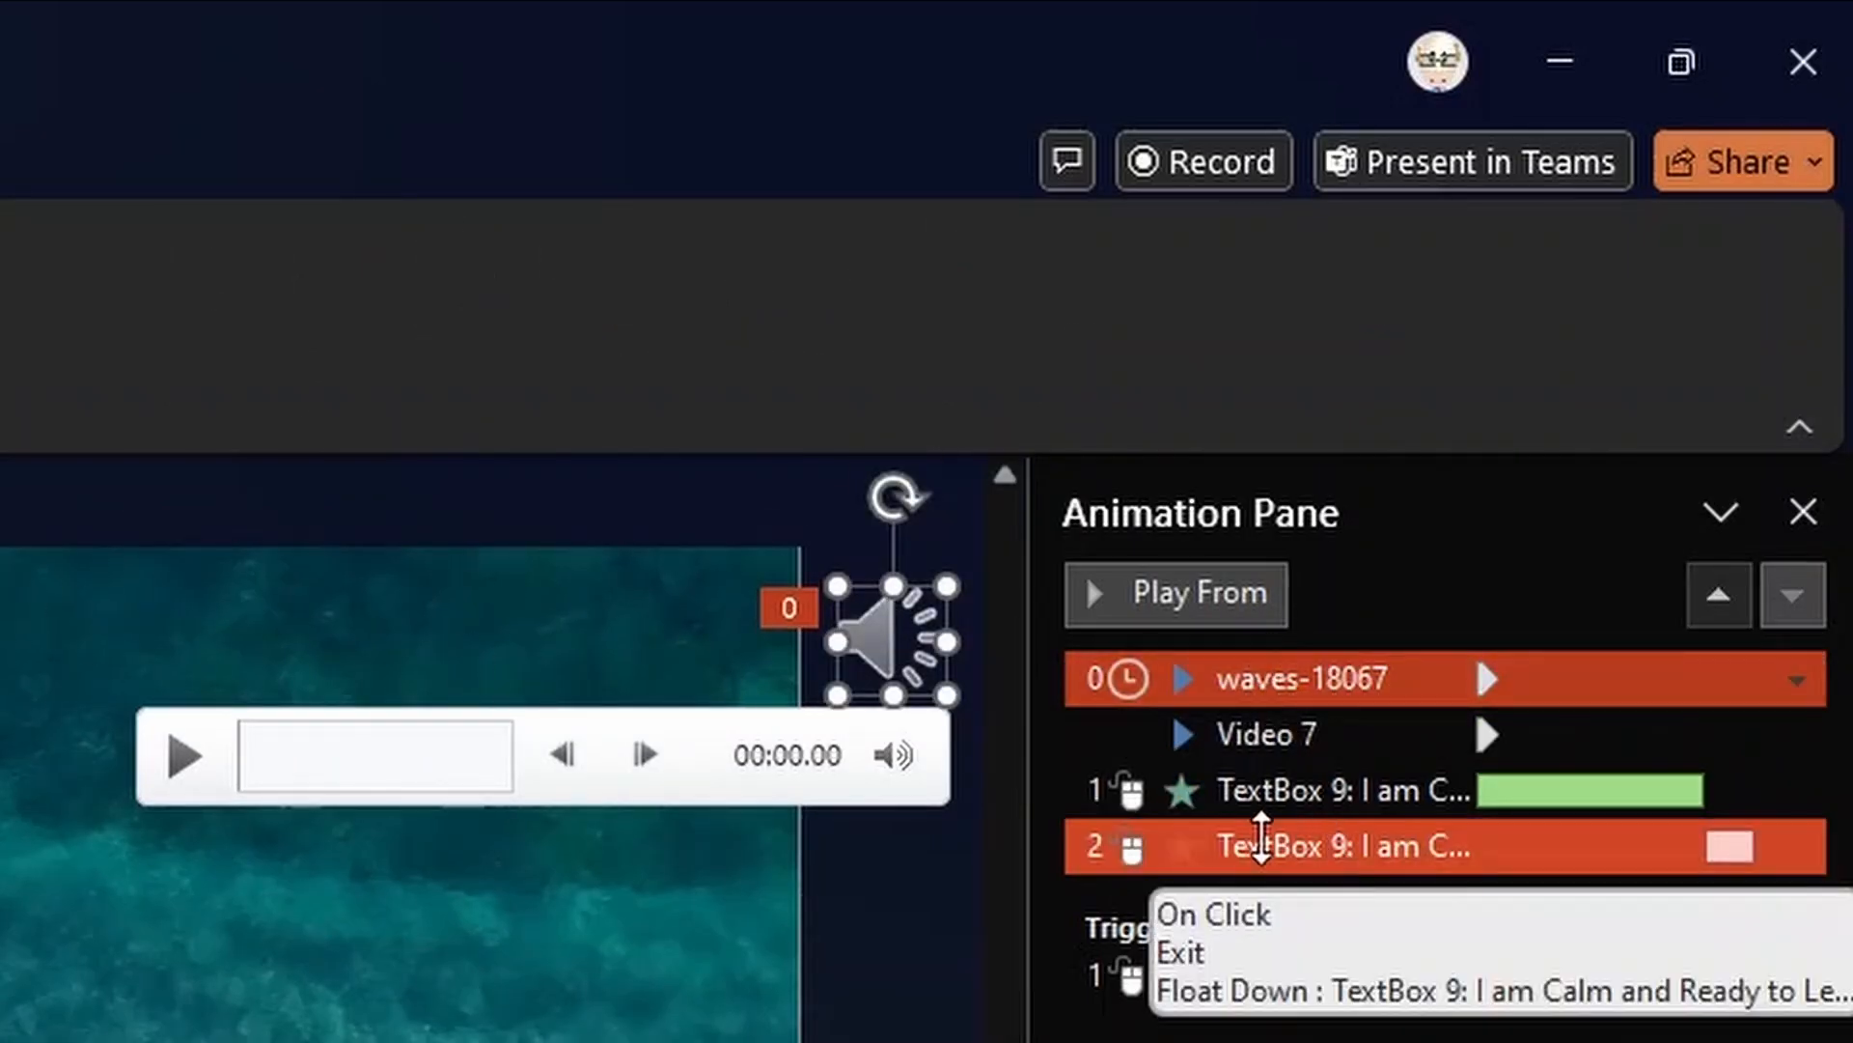
Set the text box's entrance animation to start With Previous with a delay of 10 seconds.
left_click(1342, 790)
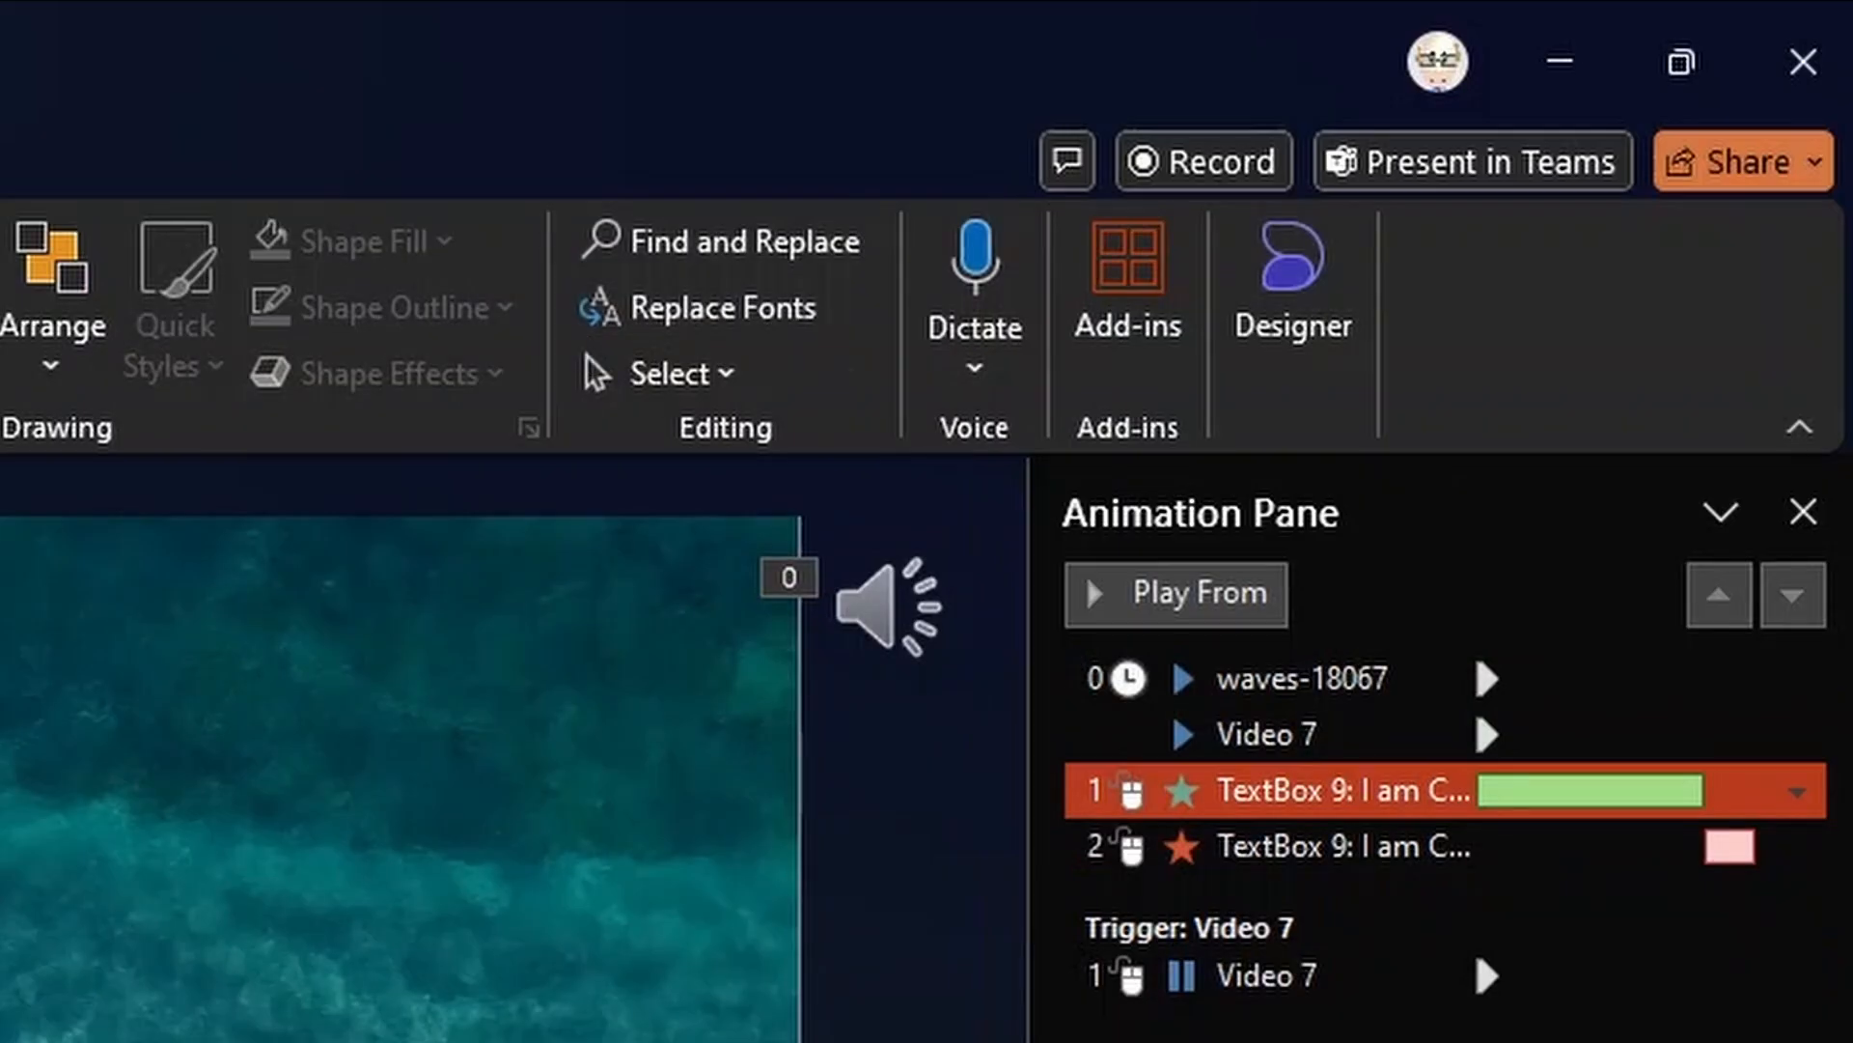
left_click(2, 162)
left_click(1272, 243)
left_click(1178, 367)
double_click(1153, 372)
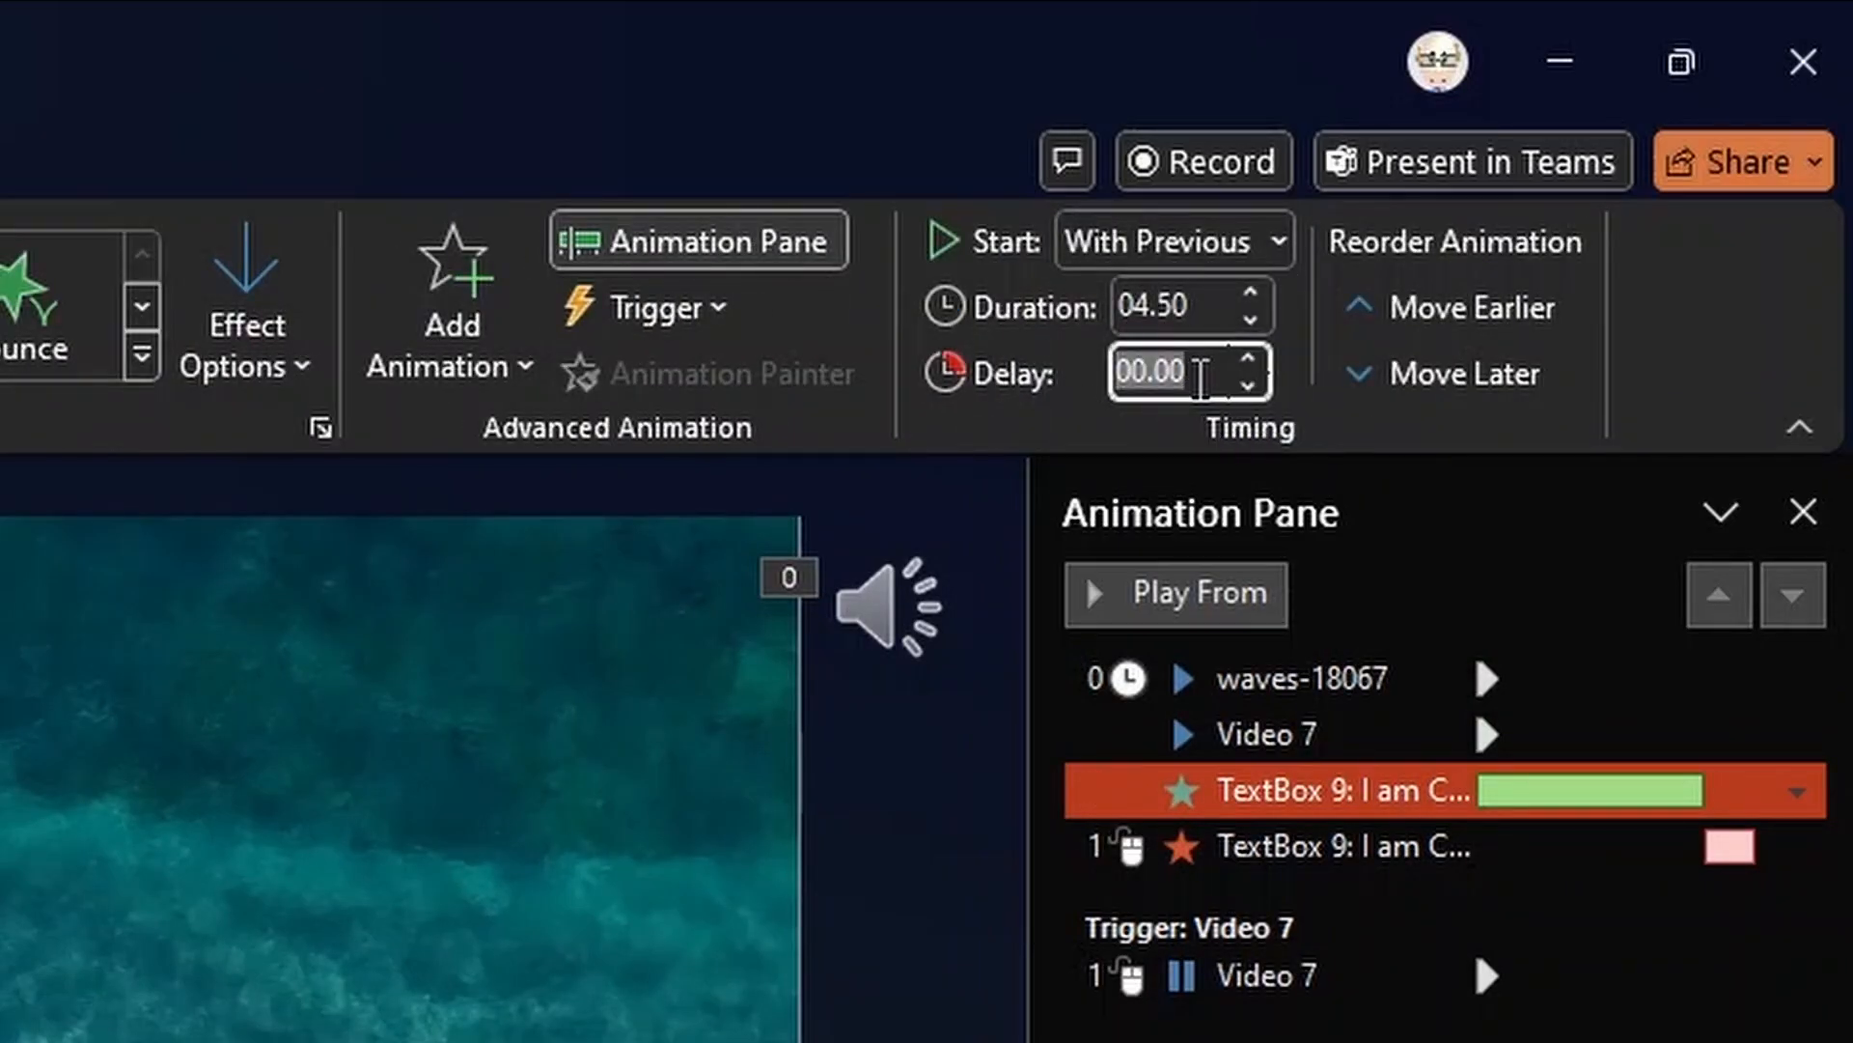
type("10")
key("Return")
Set the text box's Float Out exit animation to start After Previous with a delay of 10 seconds.
left_click(1342, 847)
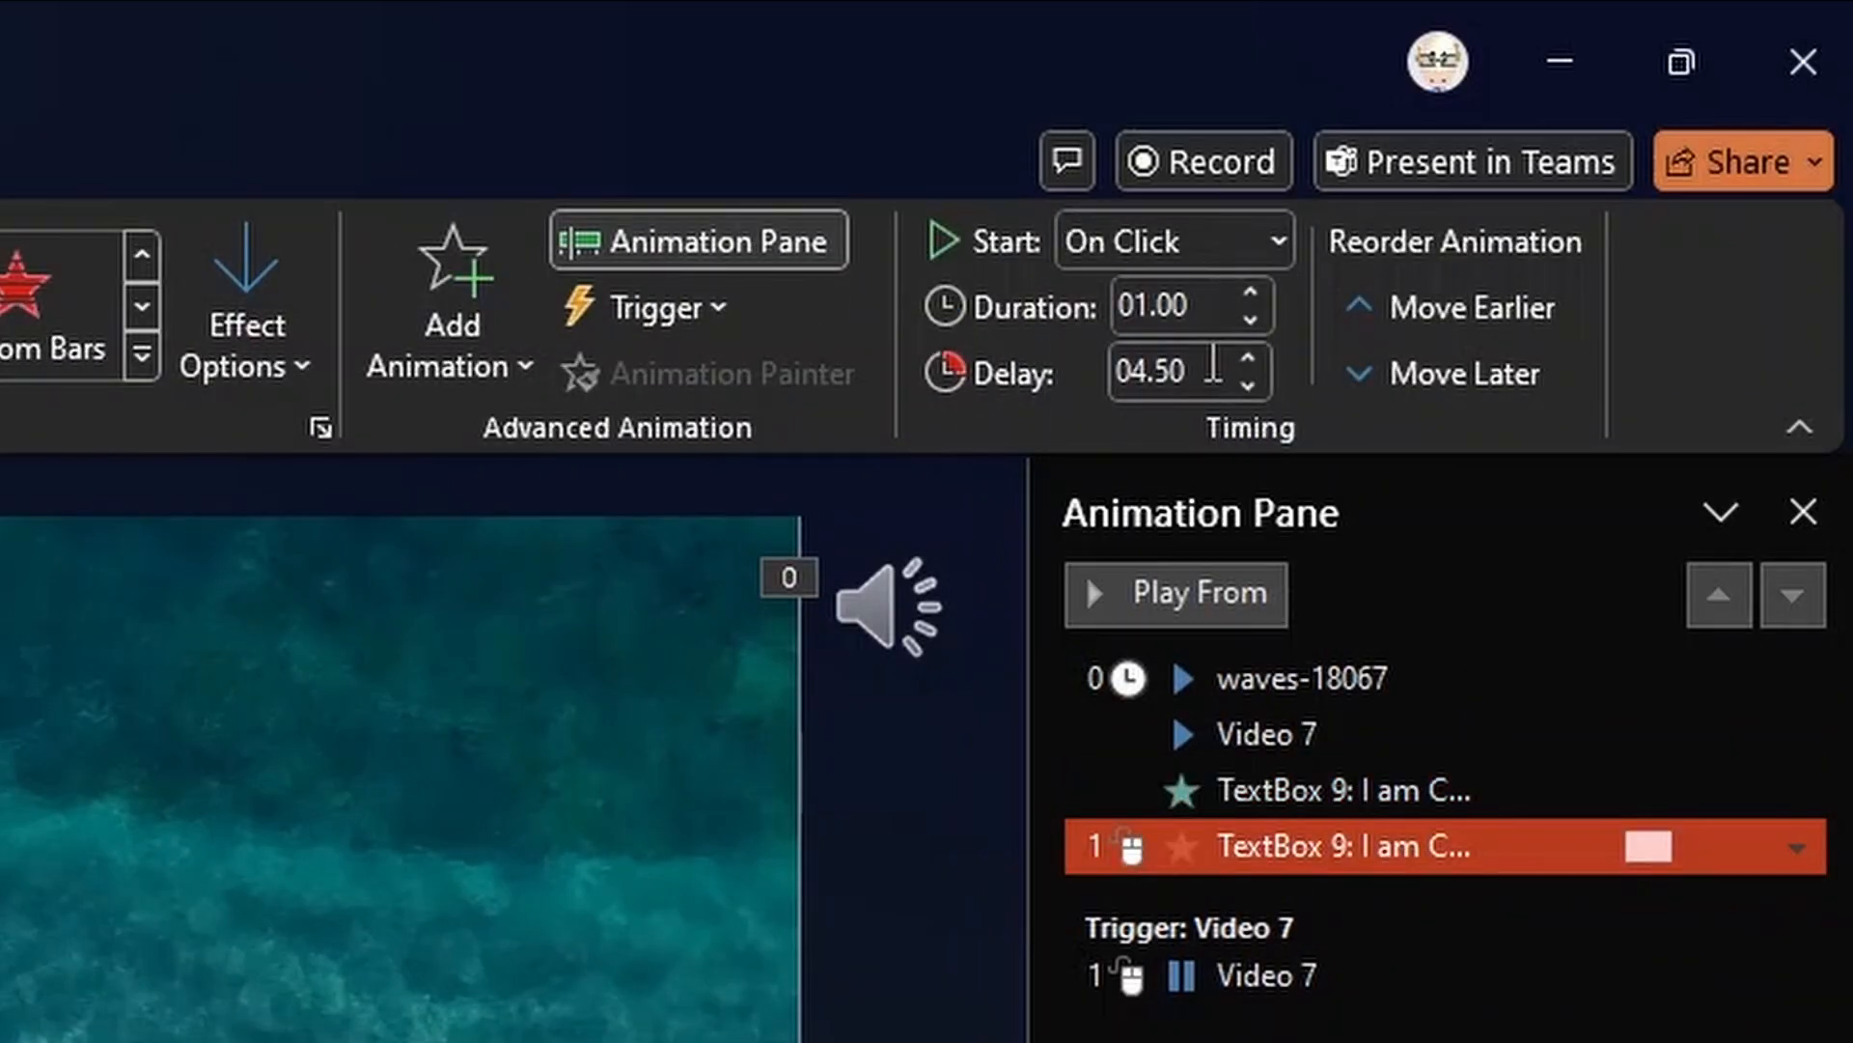
left_click(1279, 243)
left_click(1181, 422)
double_click(1195, 371)
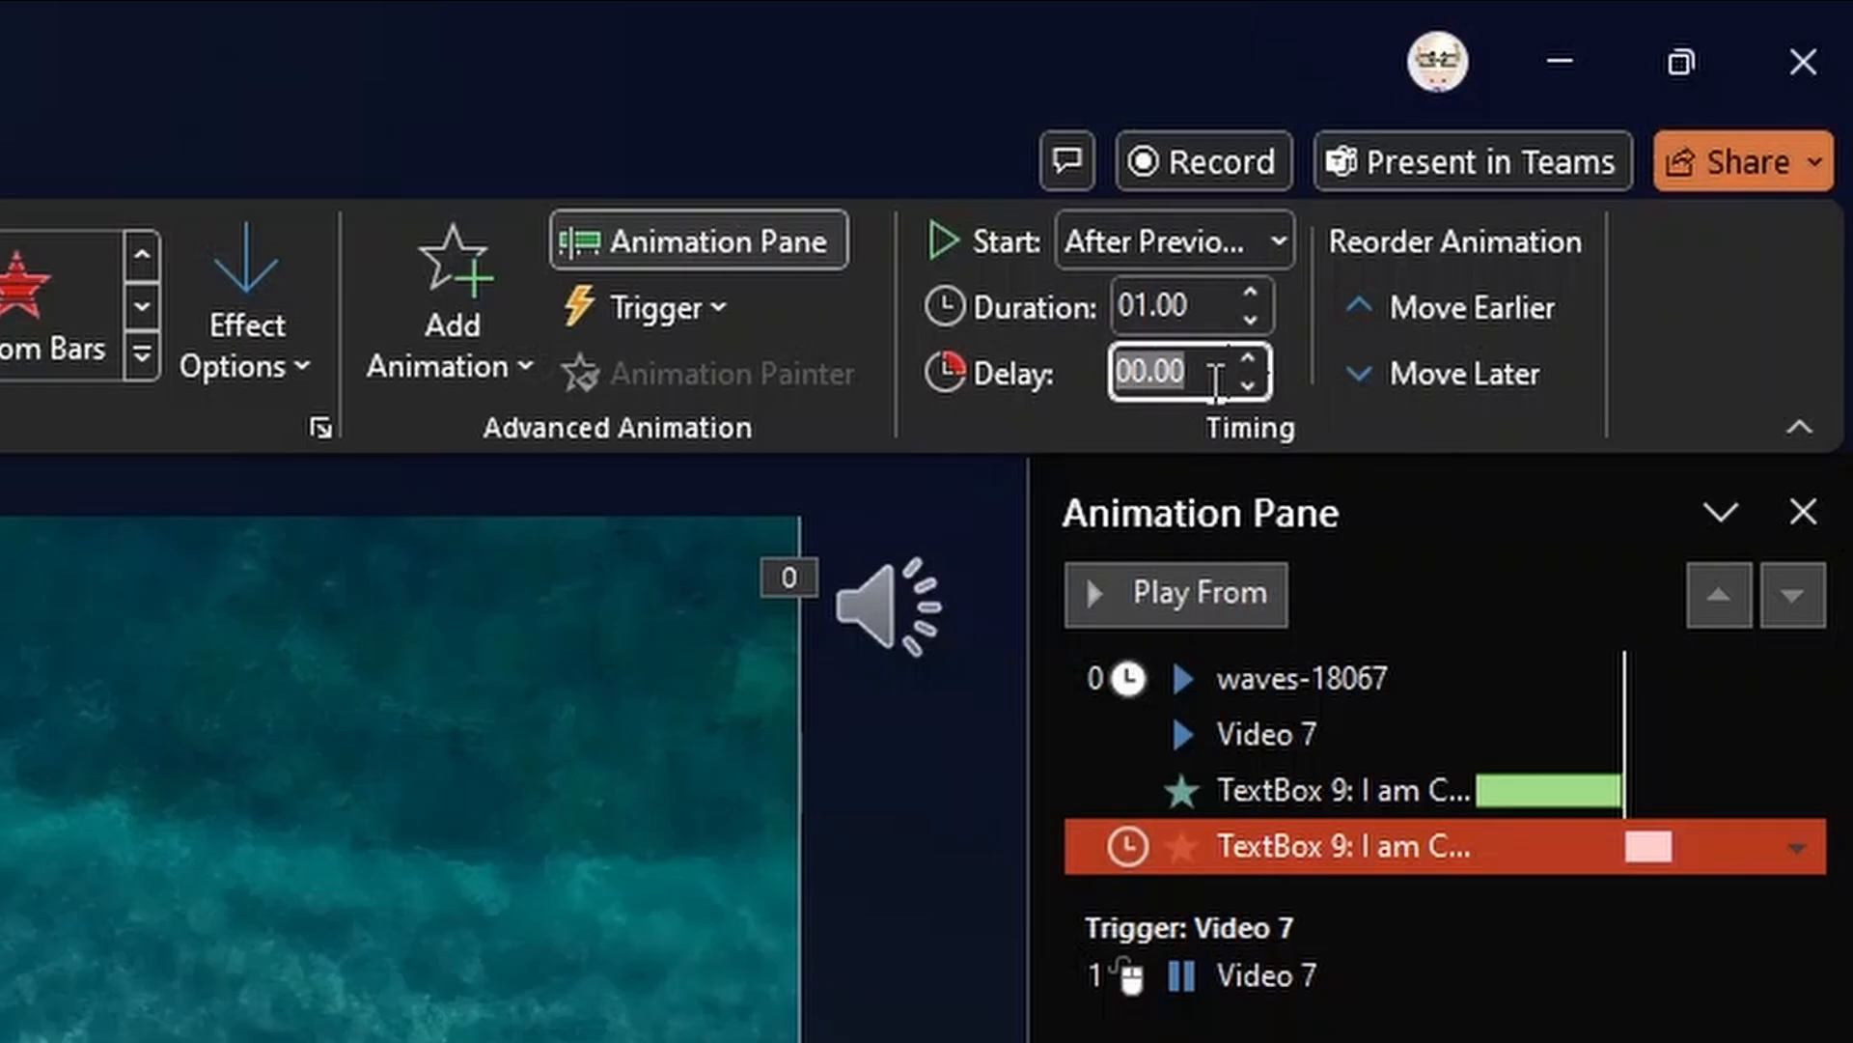
type("10")
key("Return")
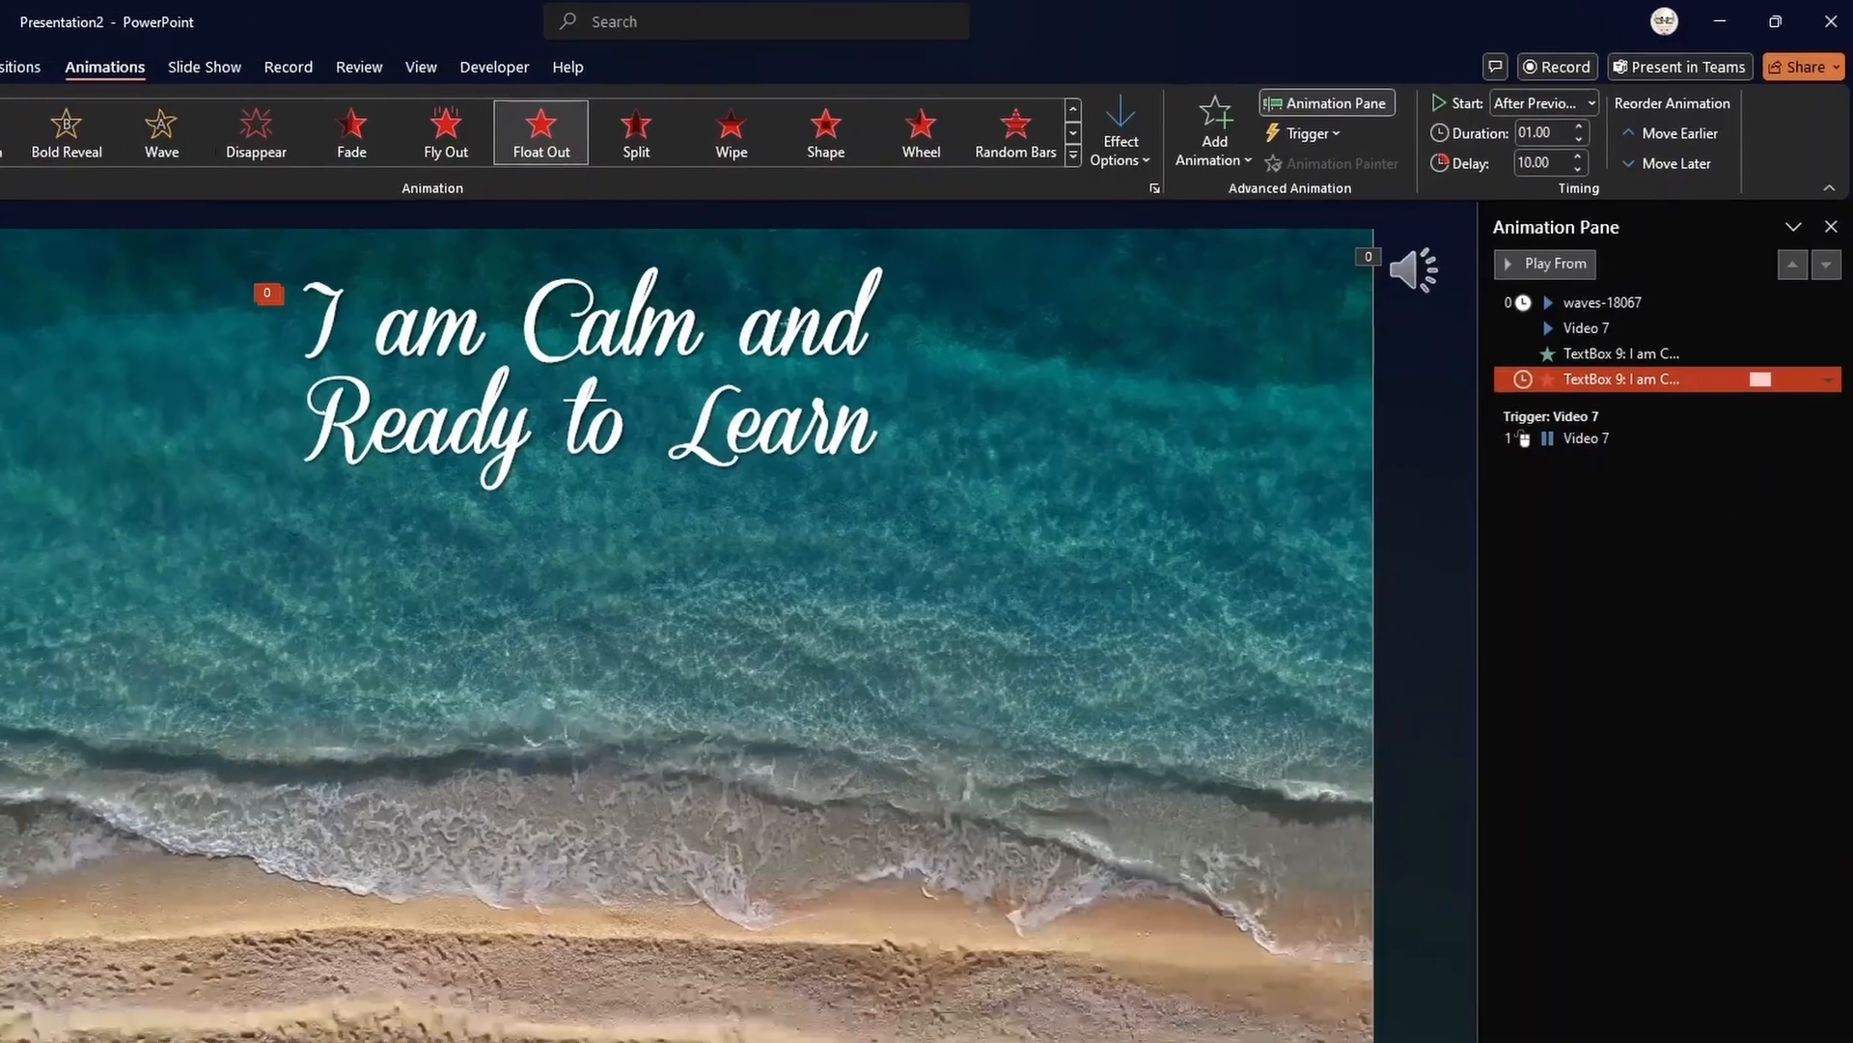
left_click(1085, 571)
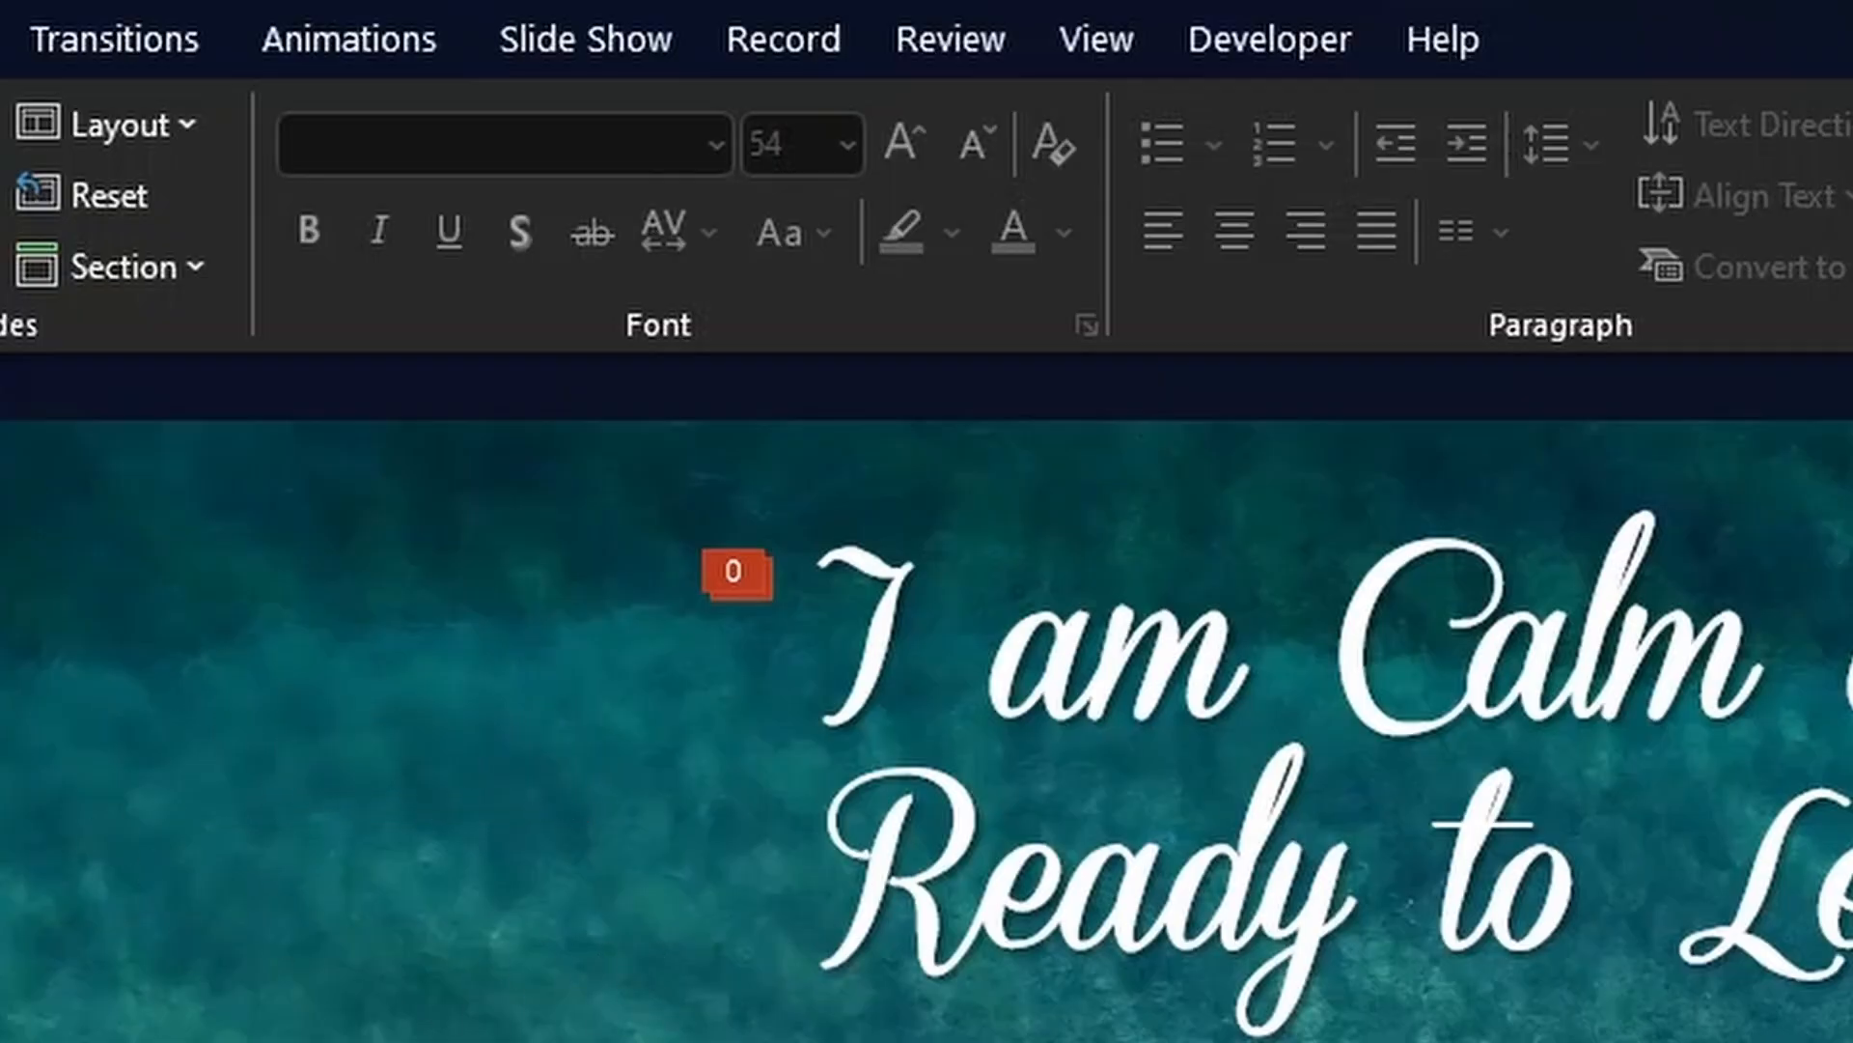
Set up the slide show to loop continuously until Esc.
left_click(594, 38)
left_click(594, 39)
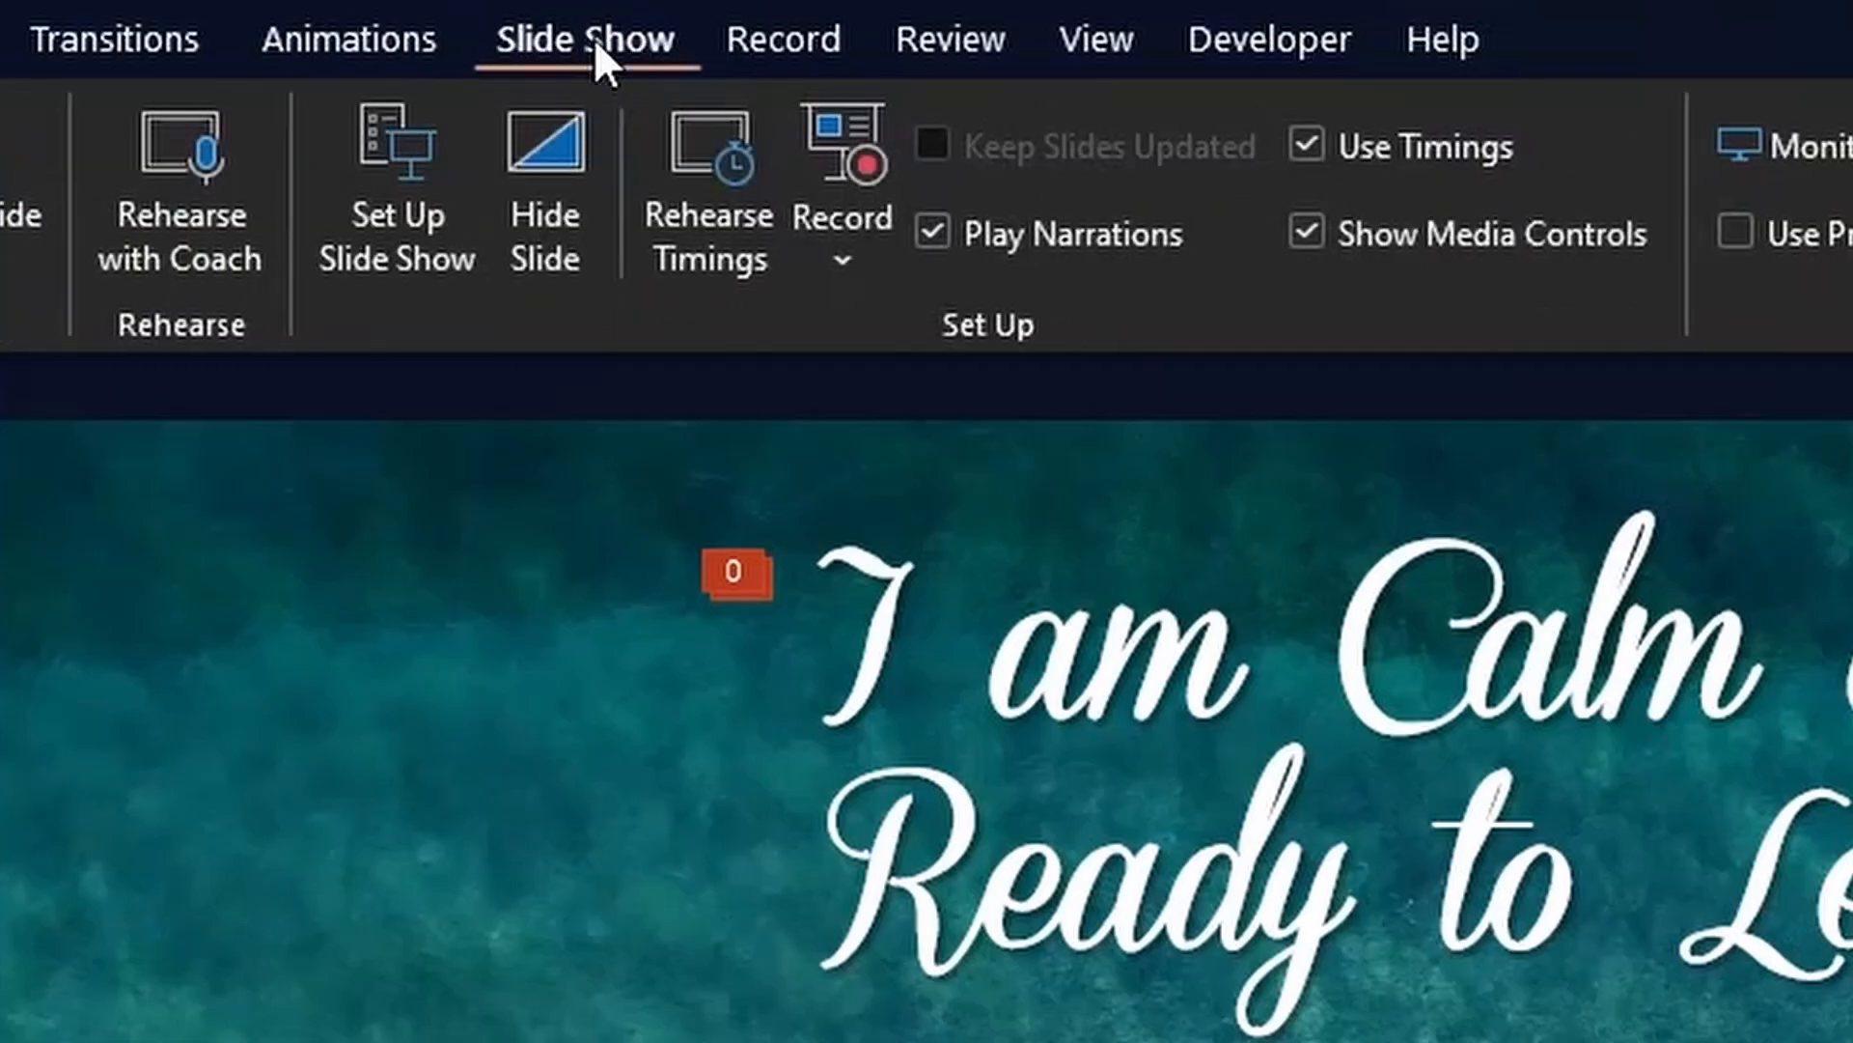
left_click(403, 207)
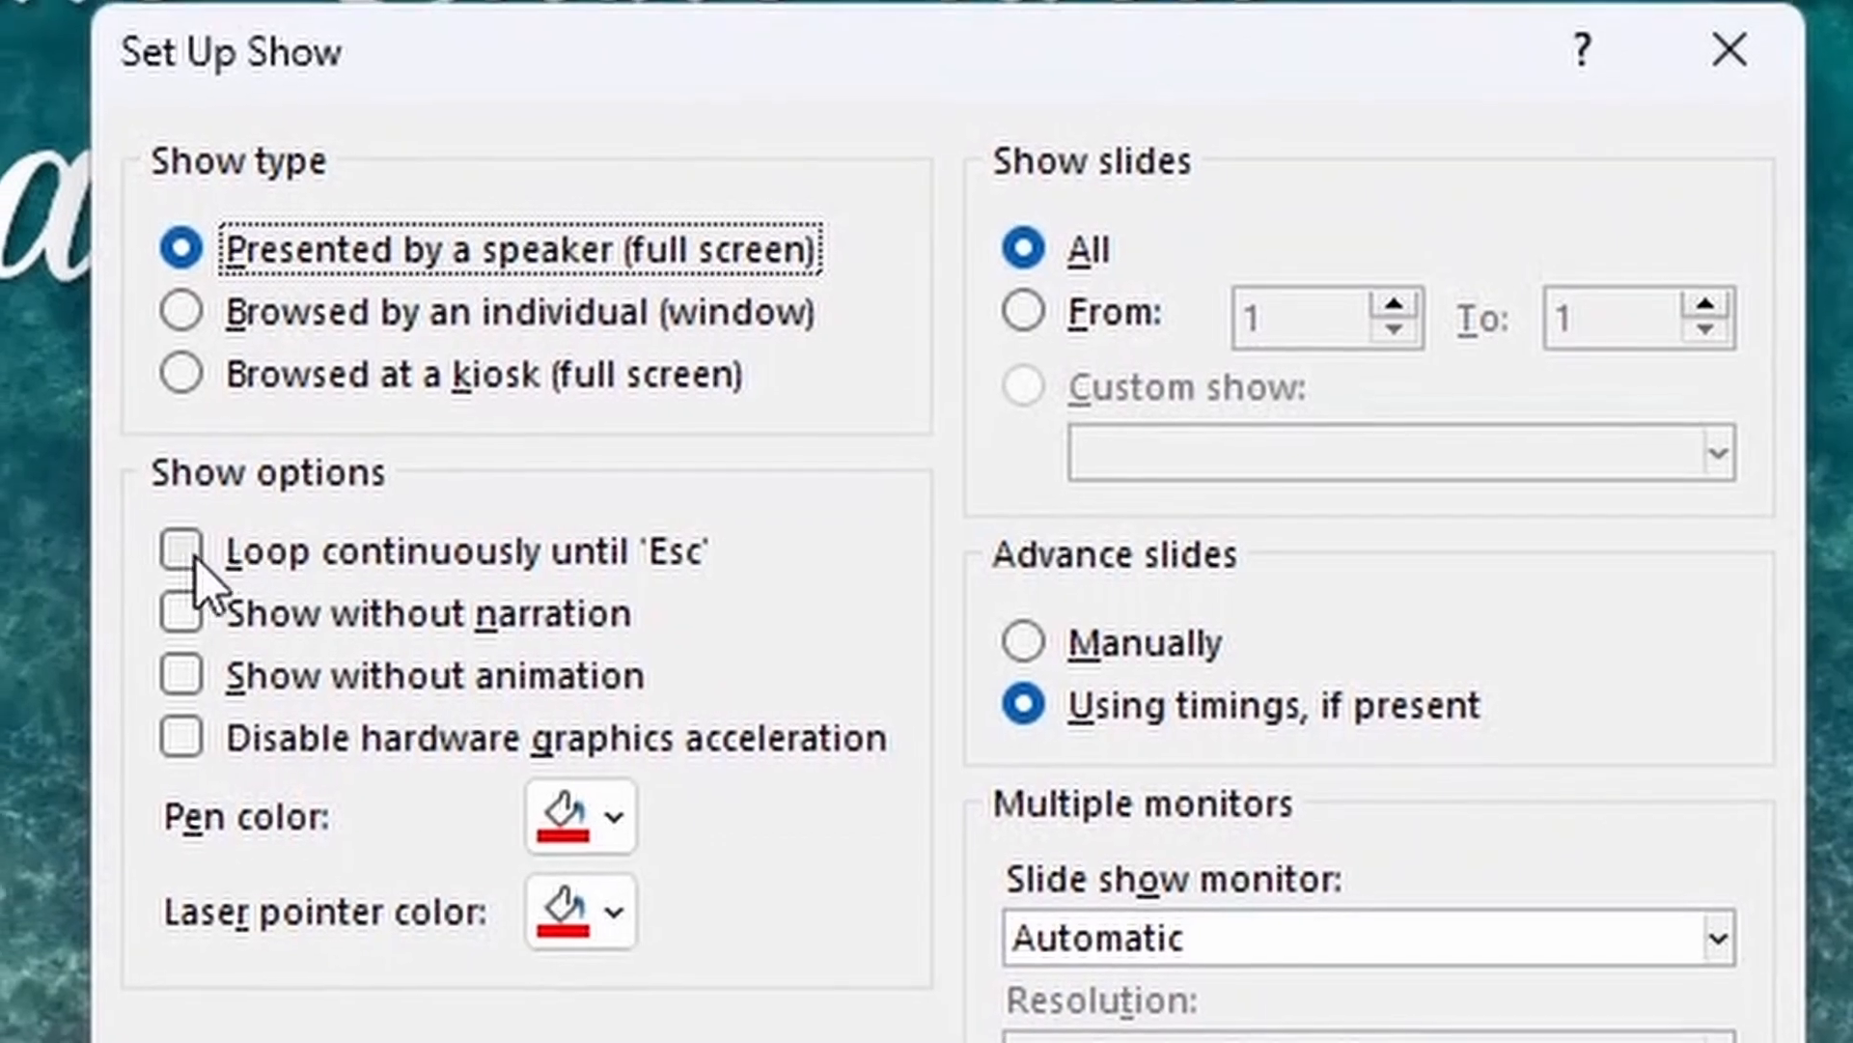
left_click(208, 556)
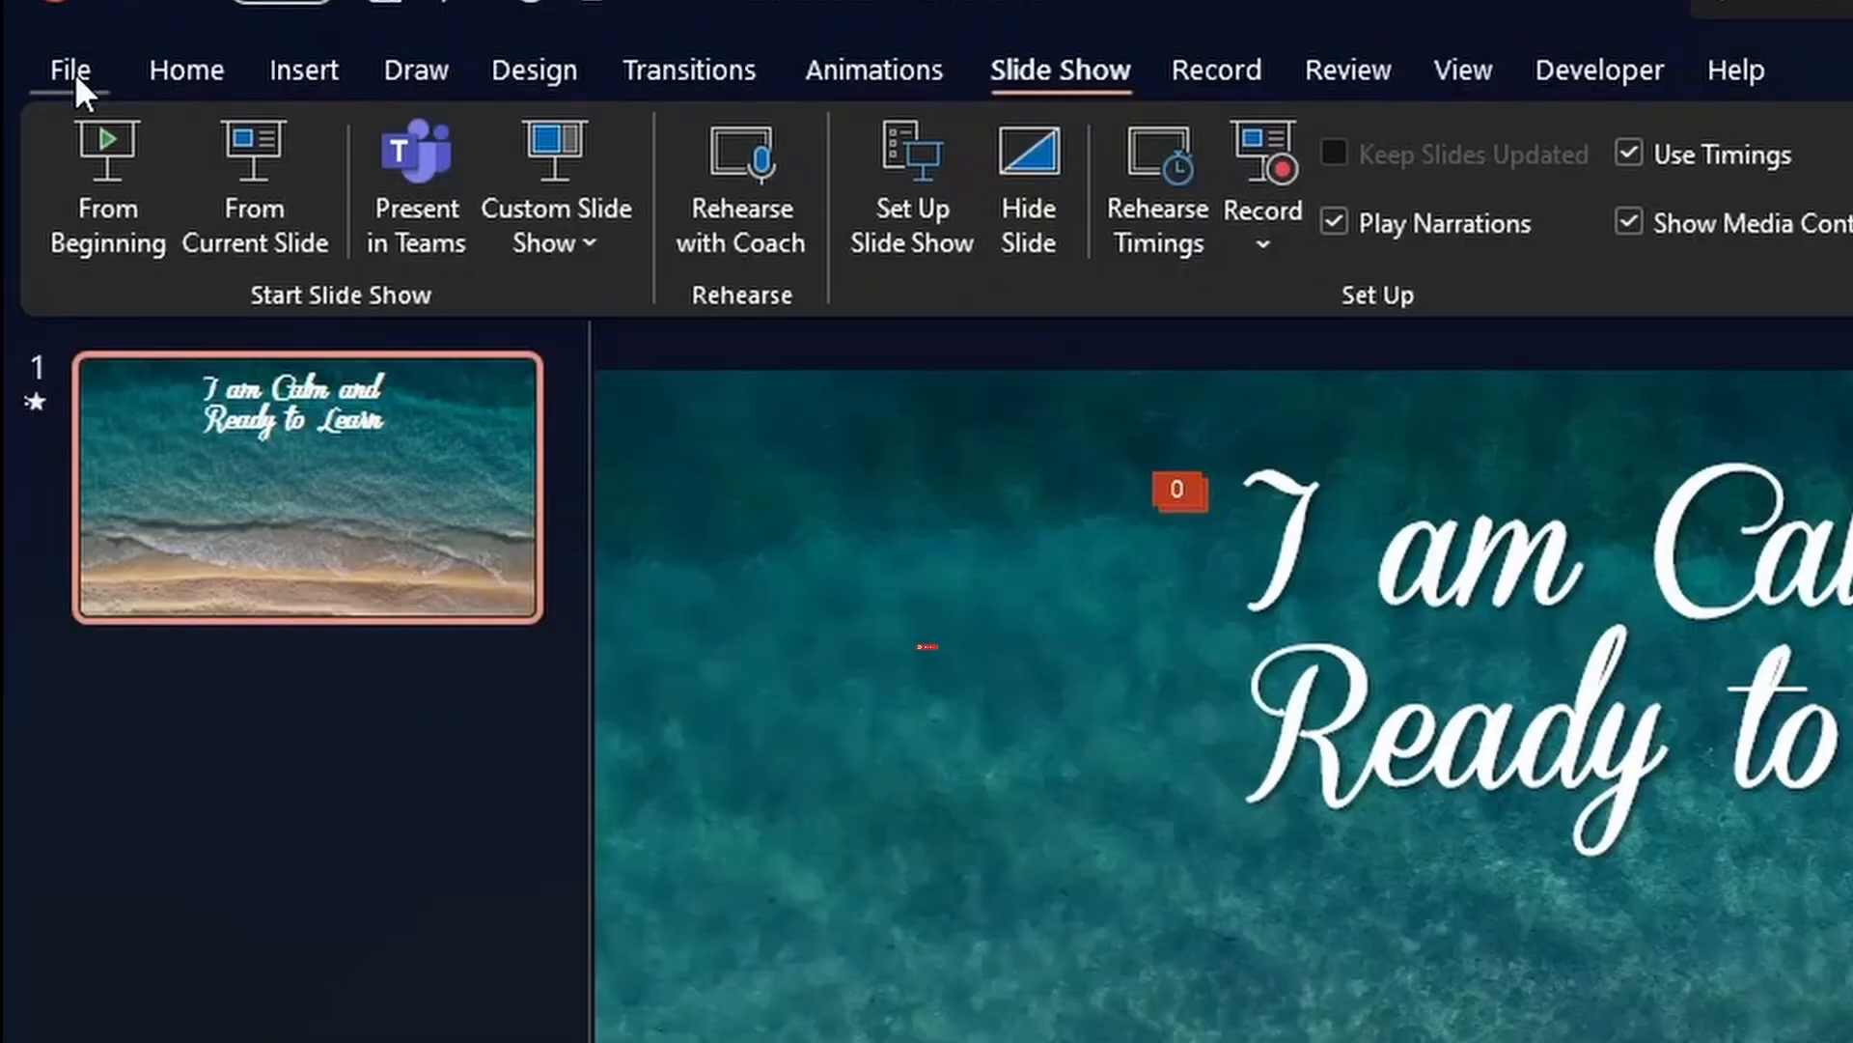
Prepare to export the presentation as a video in Full HD (1080p) quality.
left_click(74, 72)
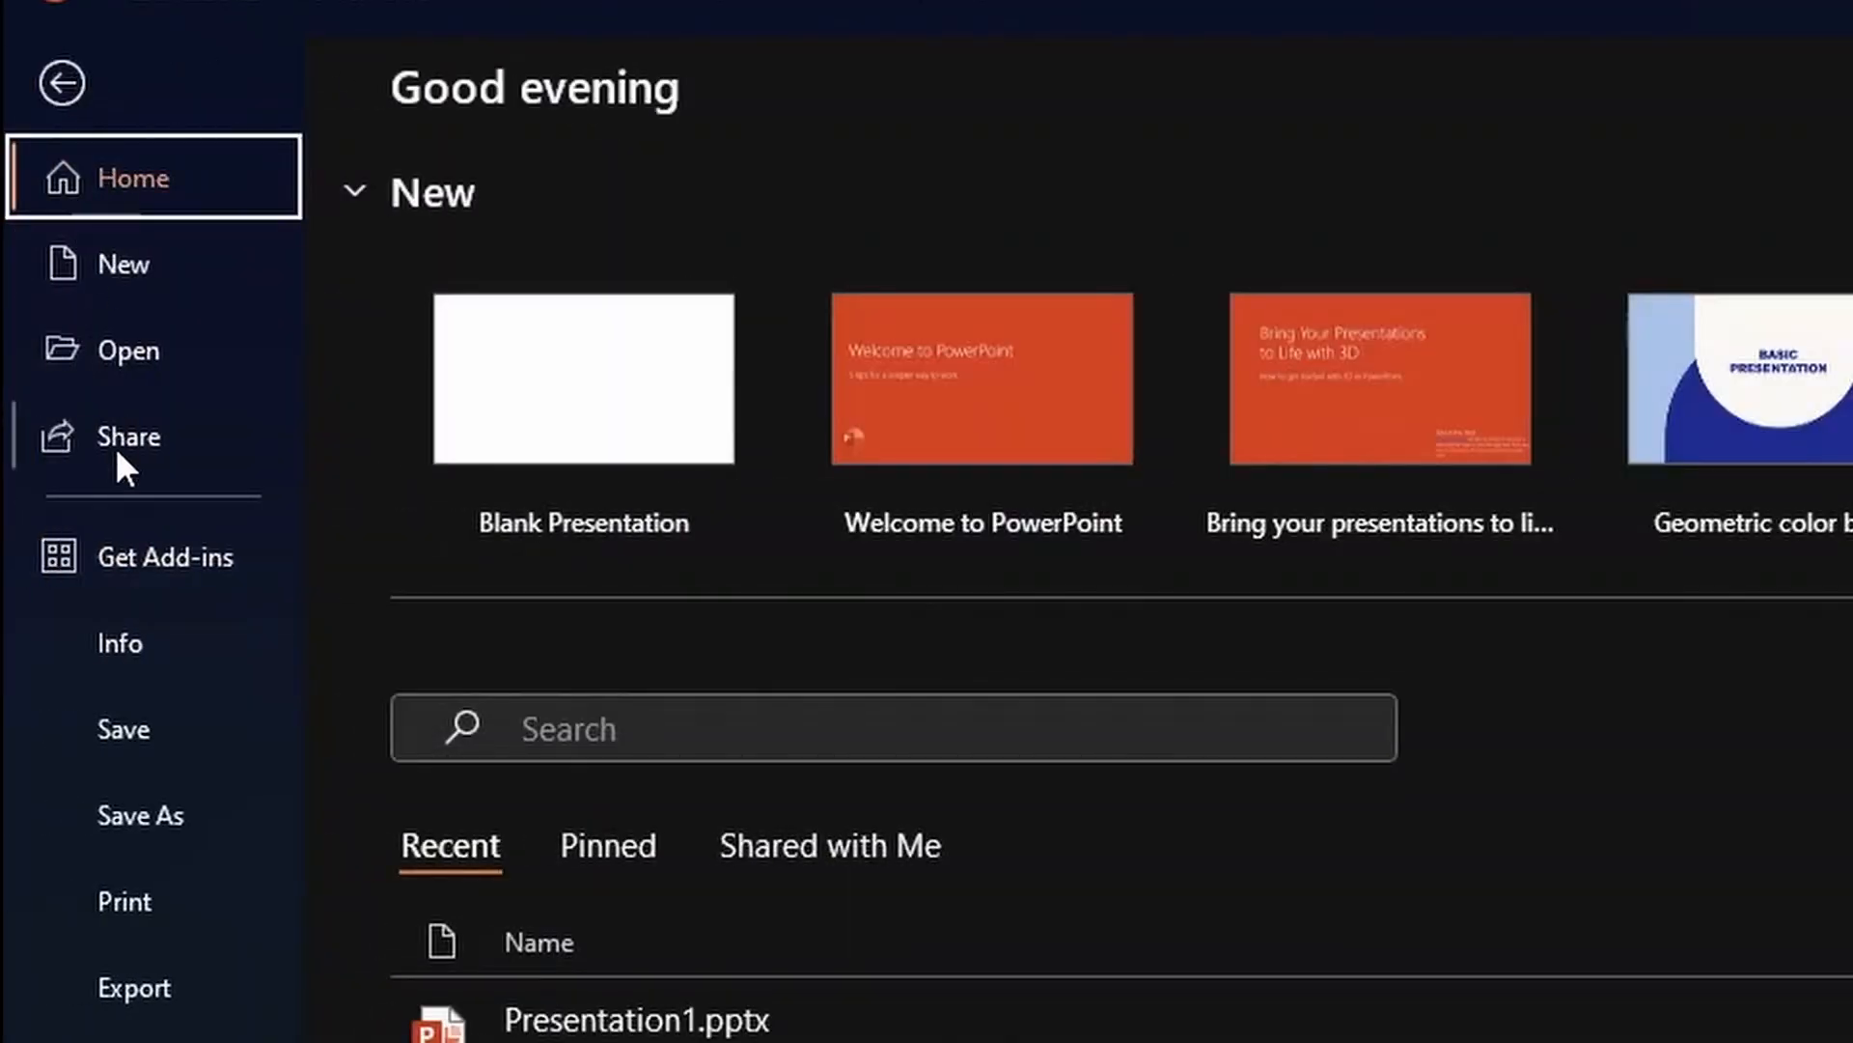
left_click(153, 992)
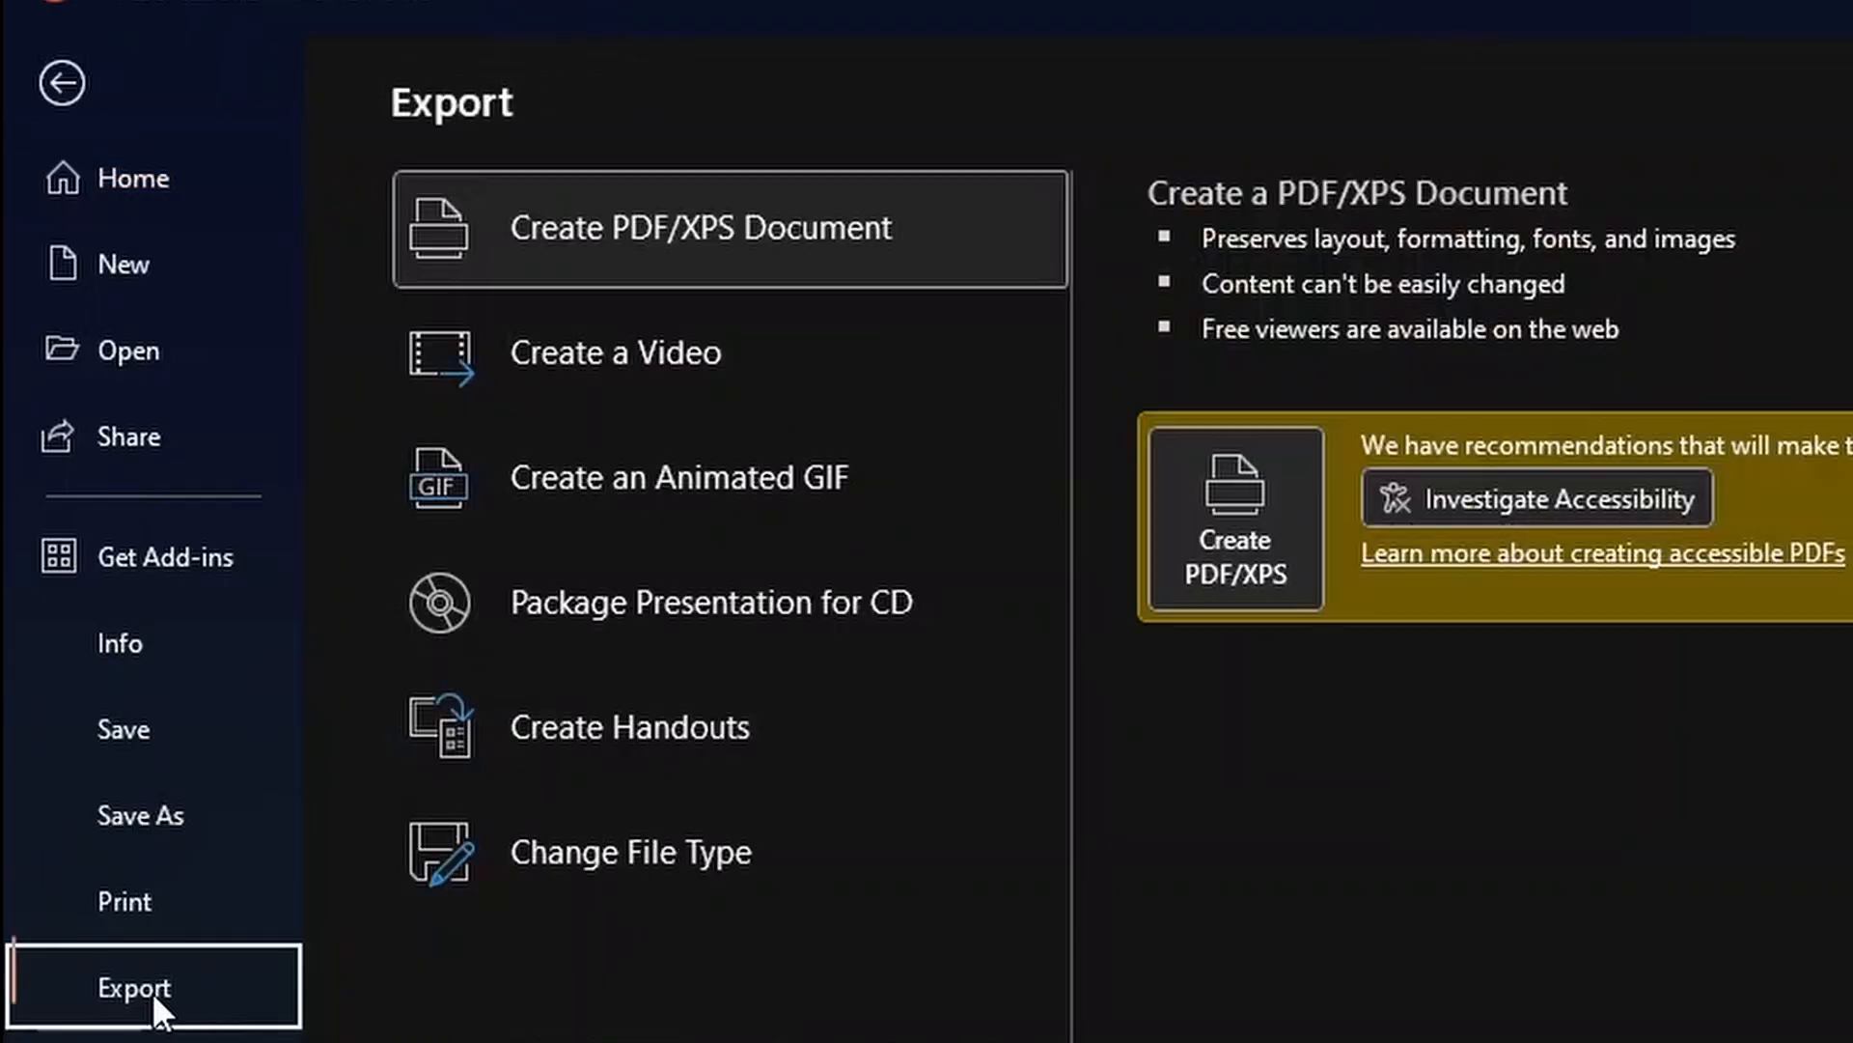
left_click(731, 365)
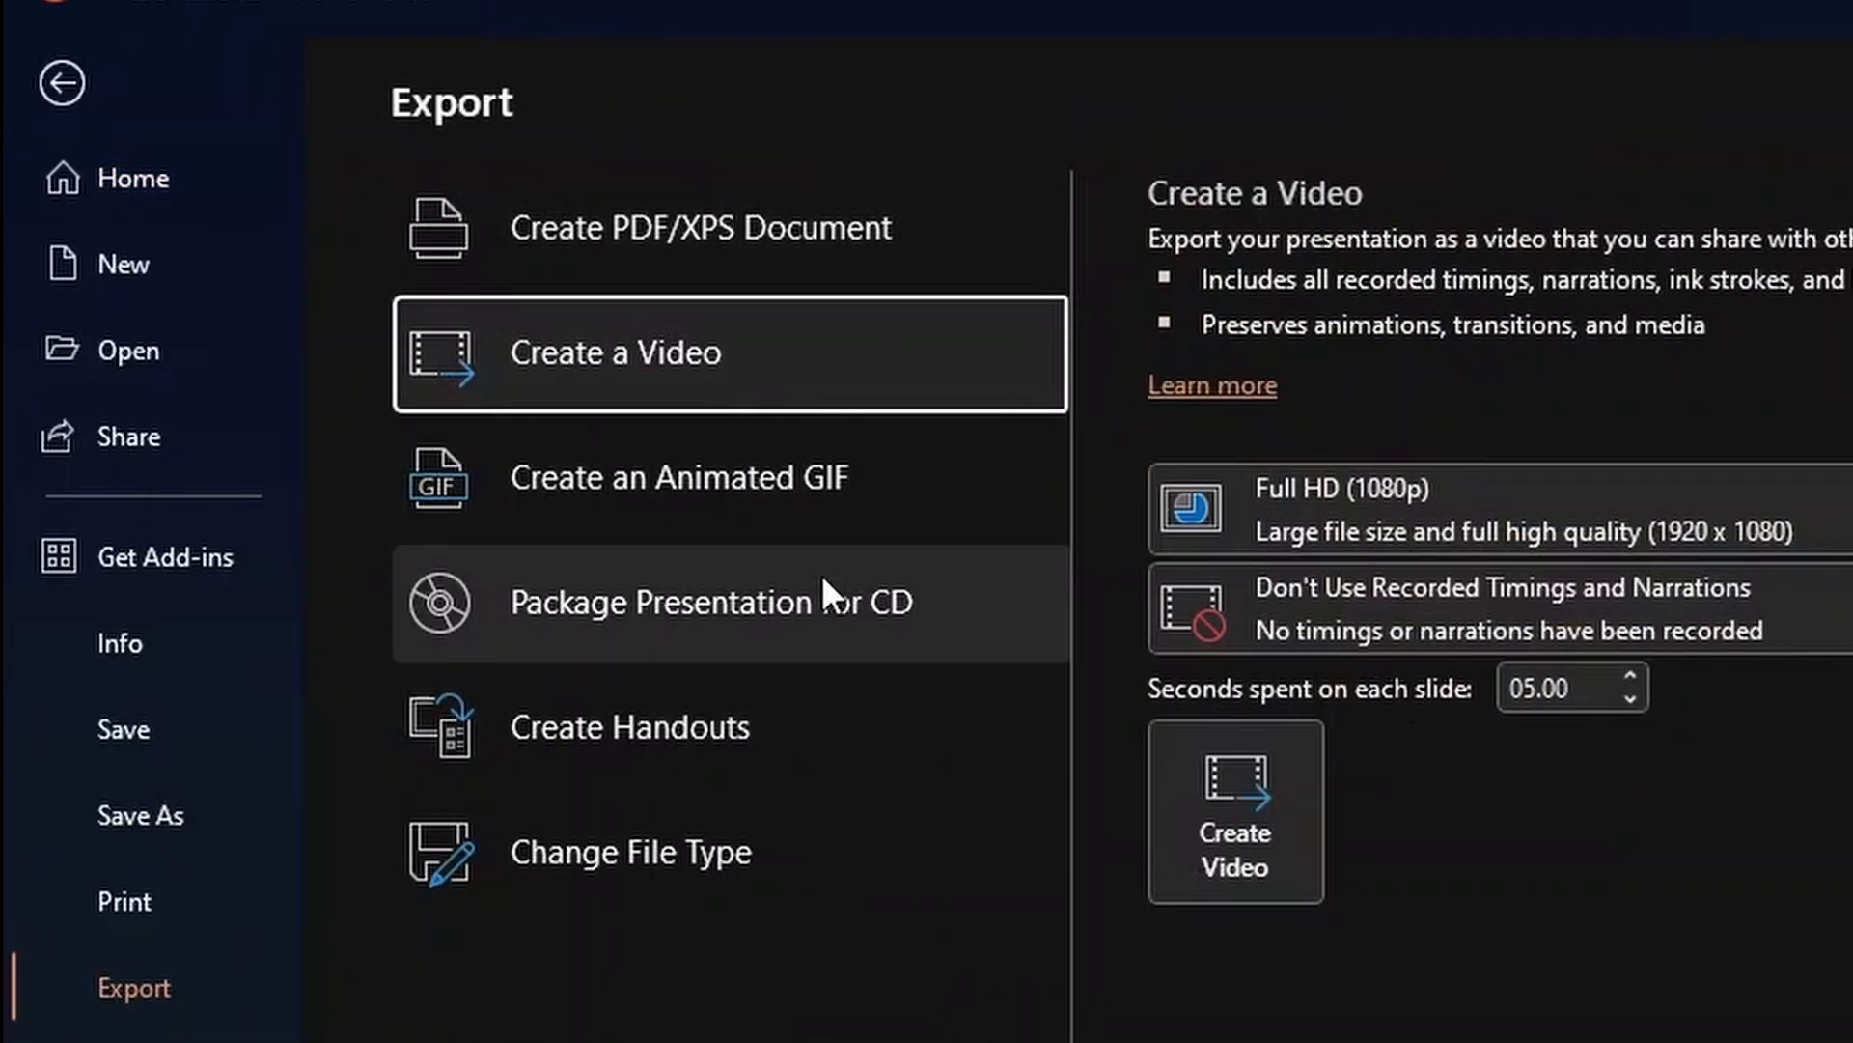
left_click(1825, 510)
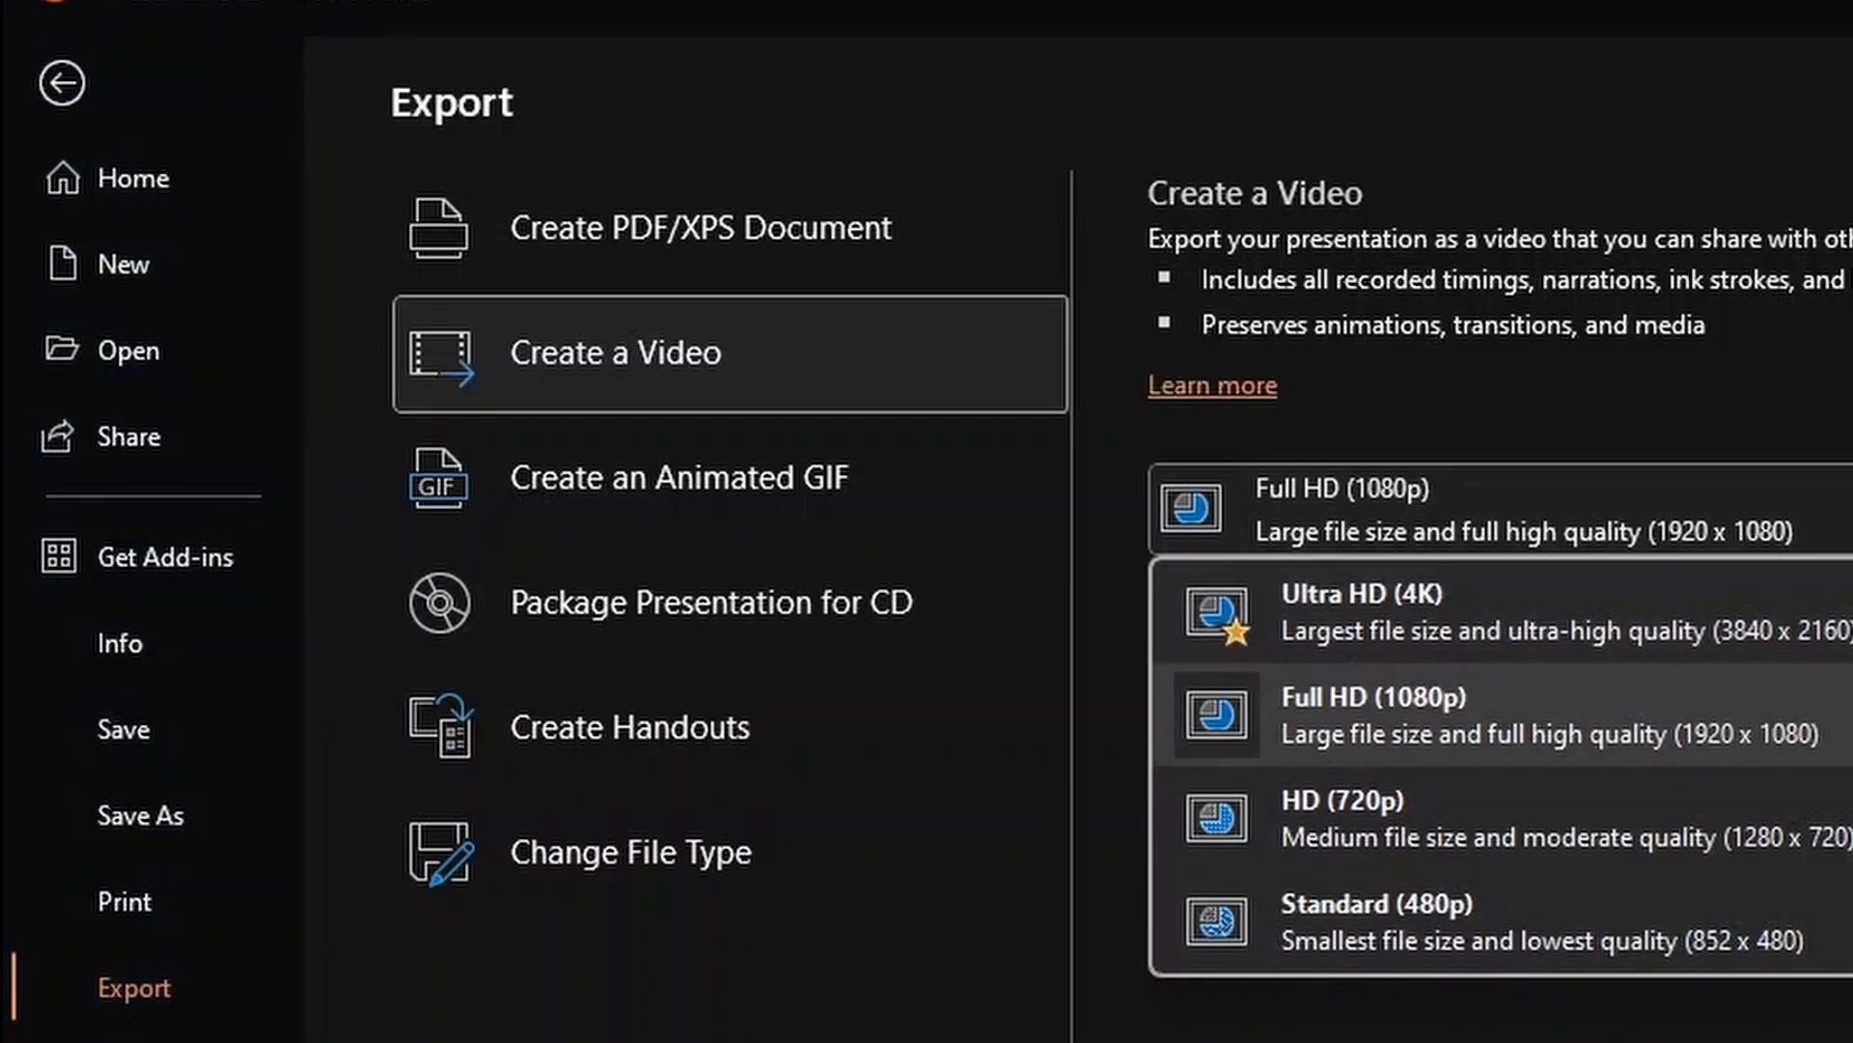
left_click(1824, 716)
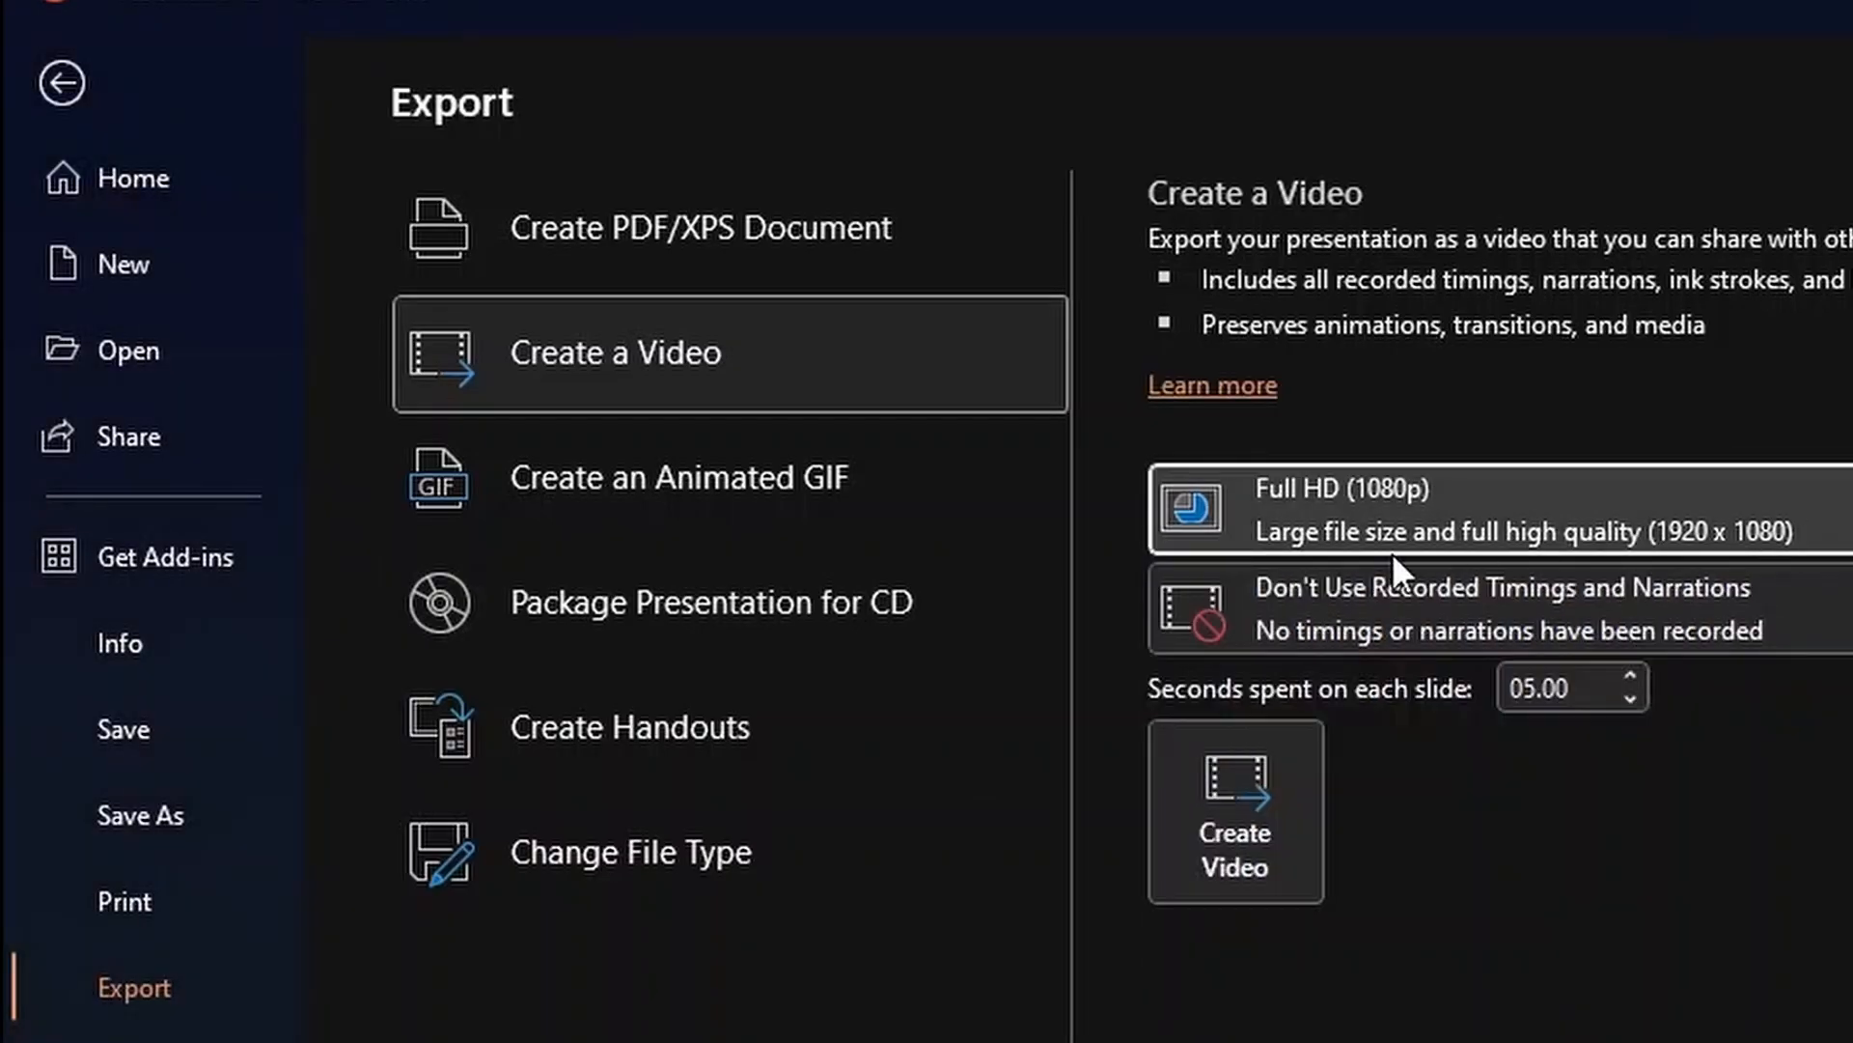
Create the MPEG-4 video and save it under the file name soundscape.
left_click(1218, 799)
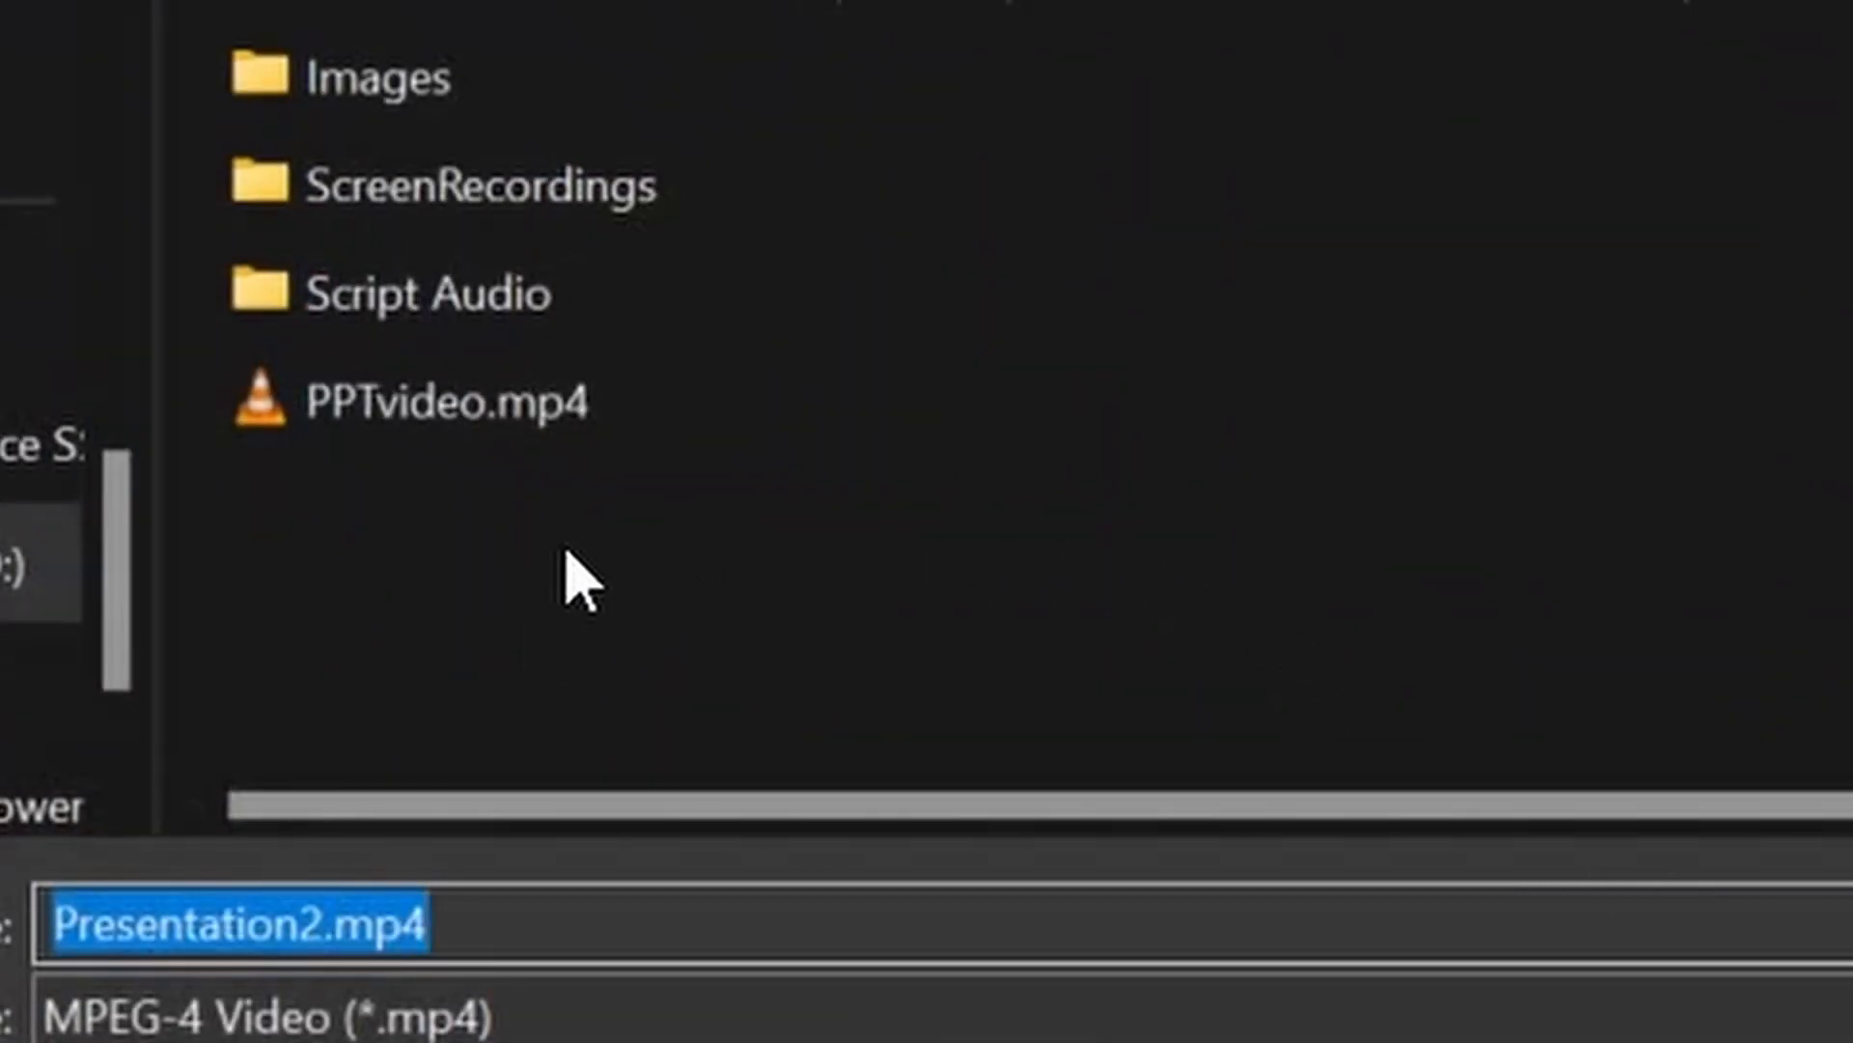
type("soundscape")
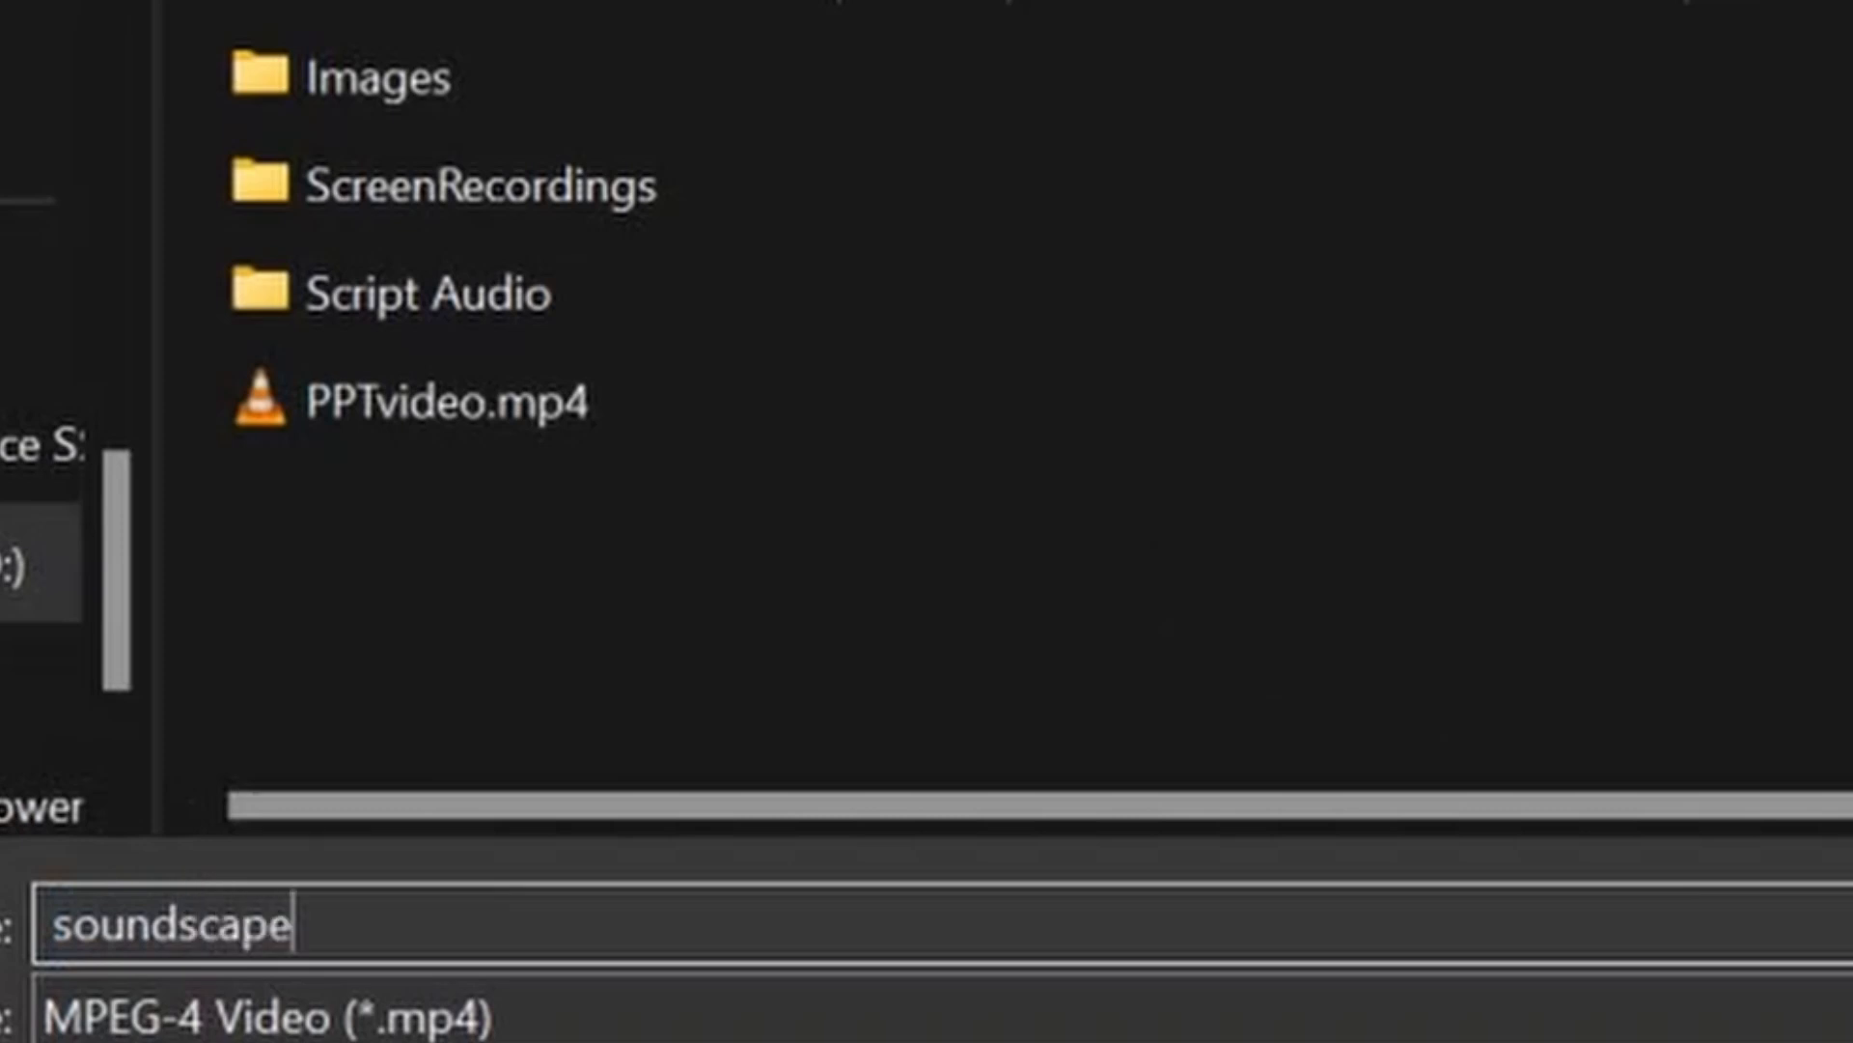
key("Return")
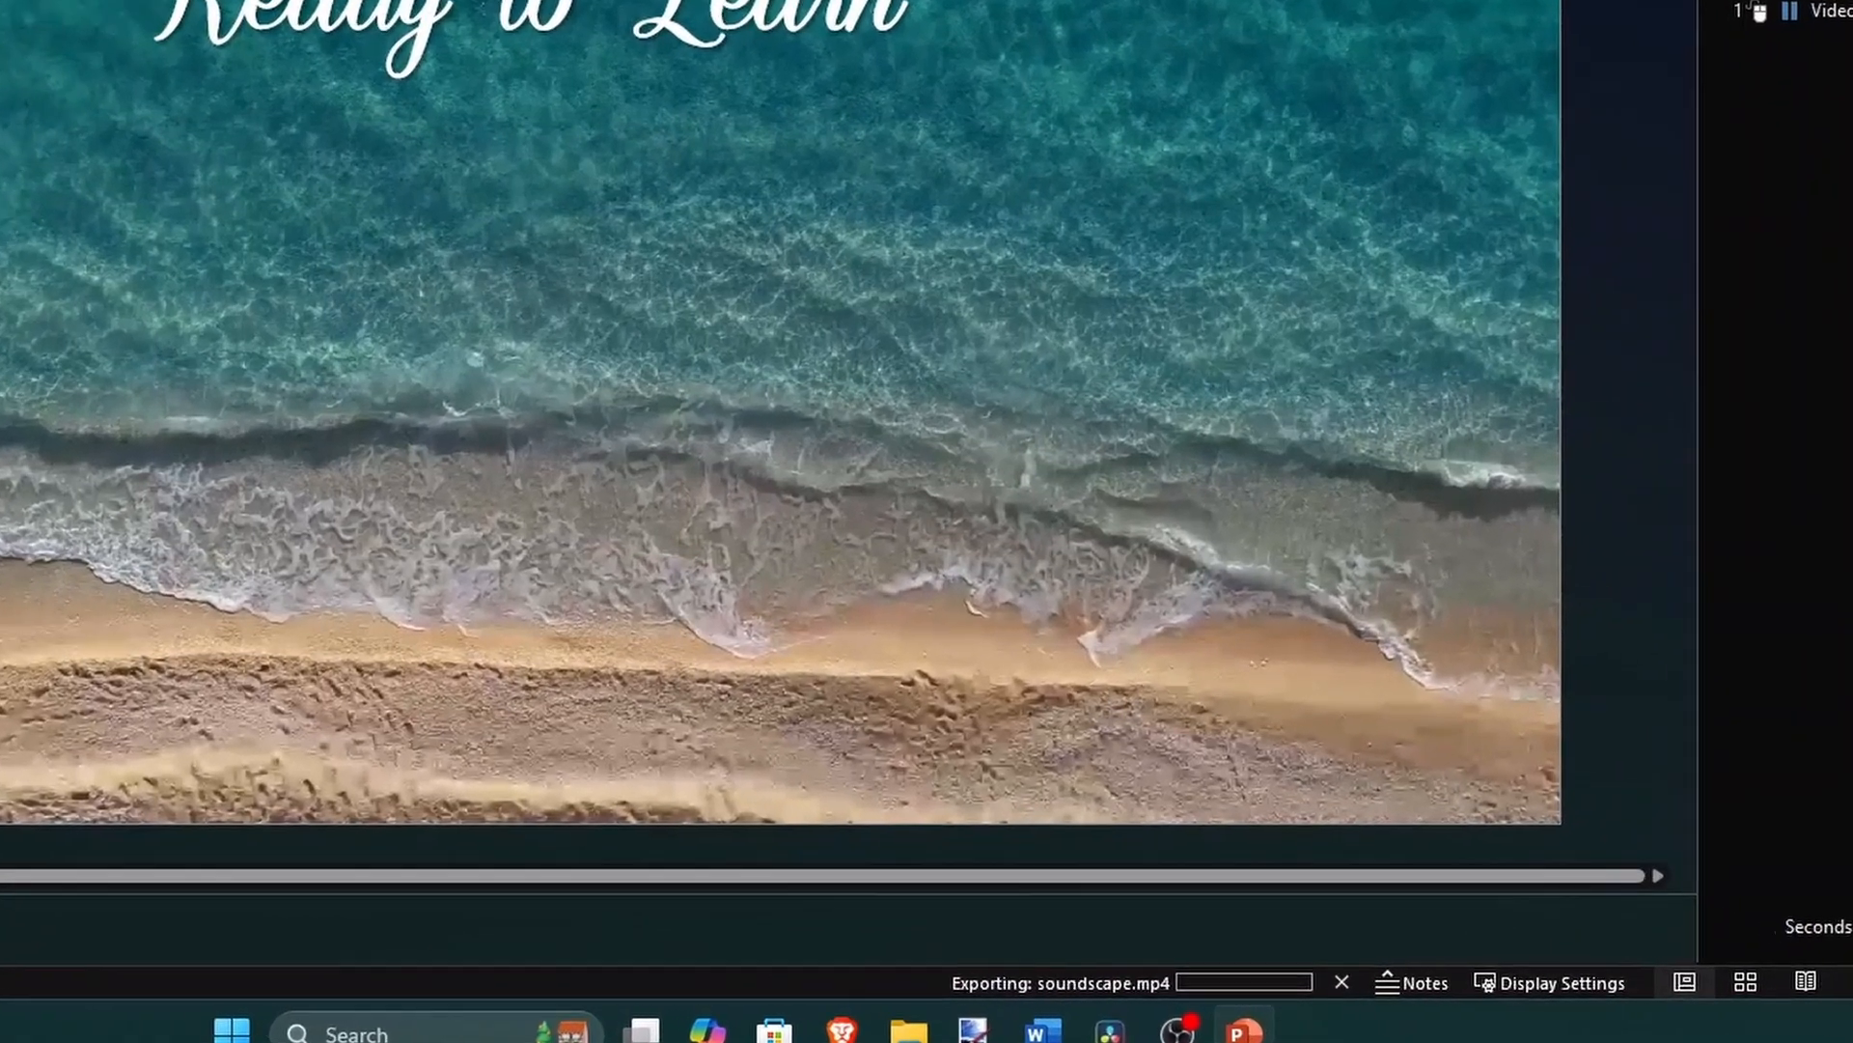